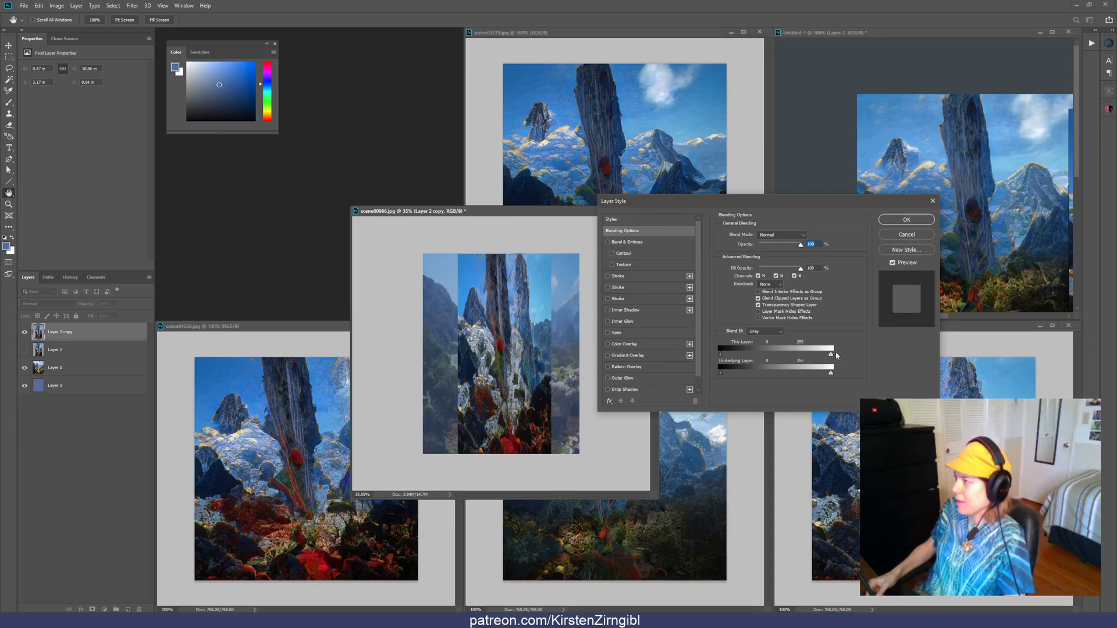
# Restrict Layer 2 copy's blending with Blend If, fading out its highlights in Gray and its brighter Blue values with a split slider
pyautogui.moveTo(831, 354); pyautogui.dragTo(817, 353)
pyautogui.click(765, 331)
pyautogui.click(773, 358)
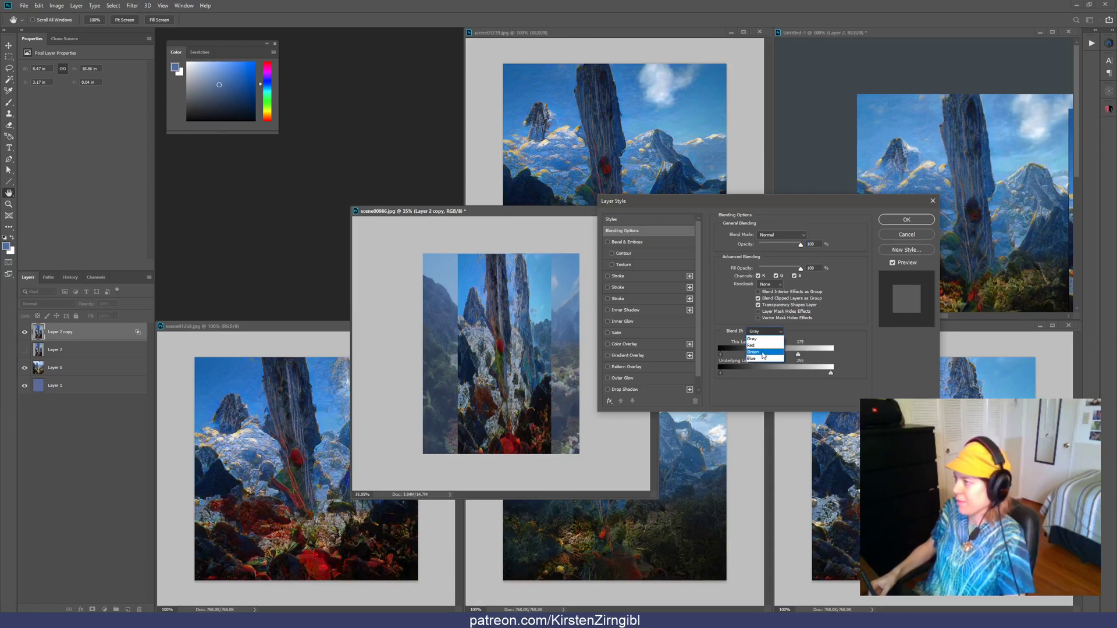
pyautogui.moveTo(831, 355); pyautogui.dragTo(755, 368)
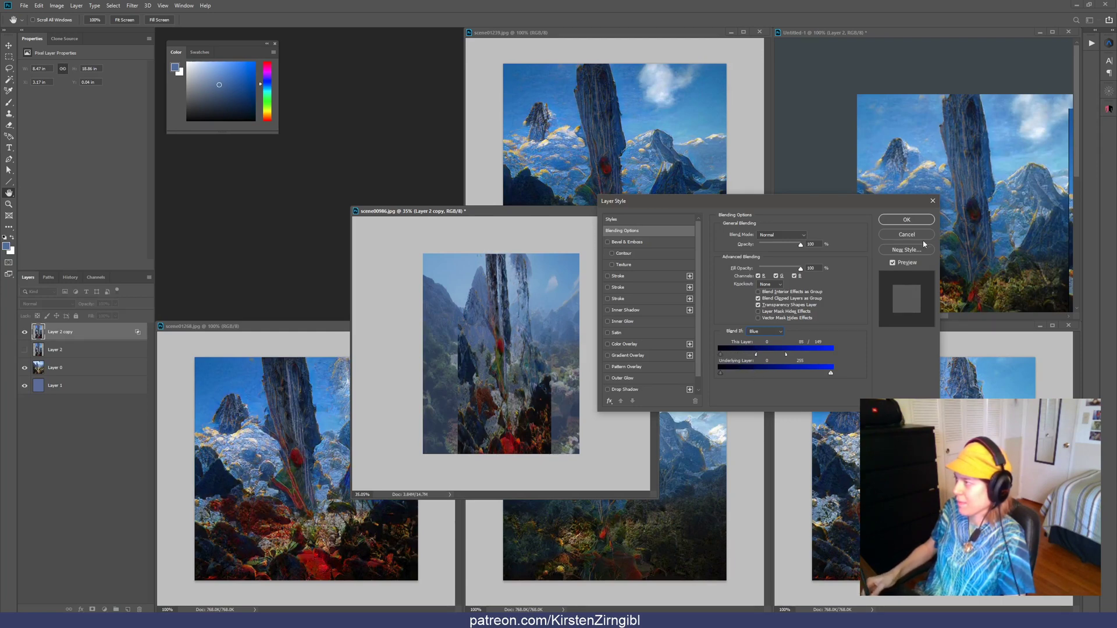
# Refine Layer 2 copy's Blue Blend If highlight split to about 150 / 242 and apply the layer style
pyautogui.click(774, 331)
pyautogui.click(769, 337)
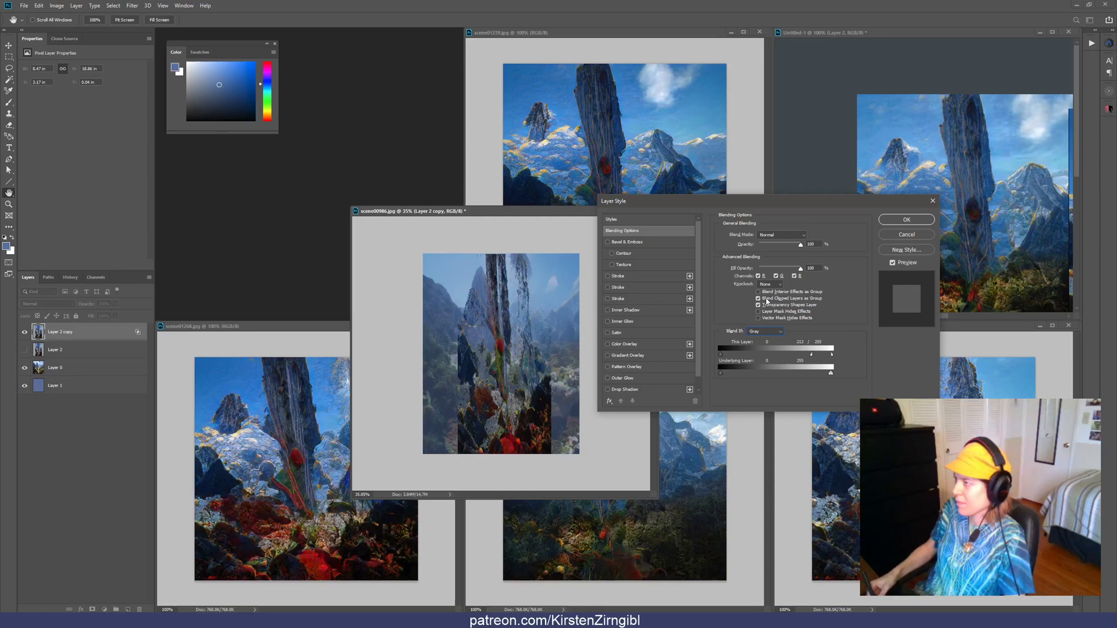
pyautogui.click(765, 330)
pyautogui.click(762, 359)
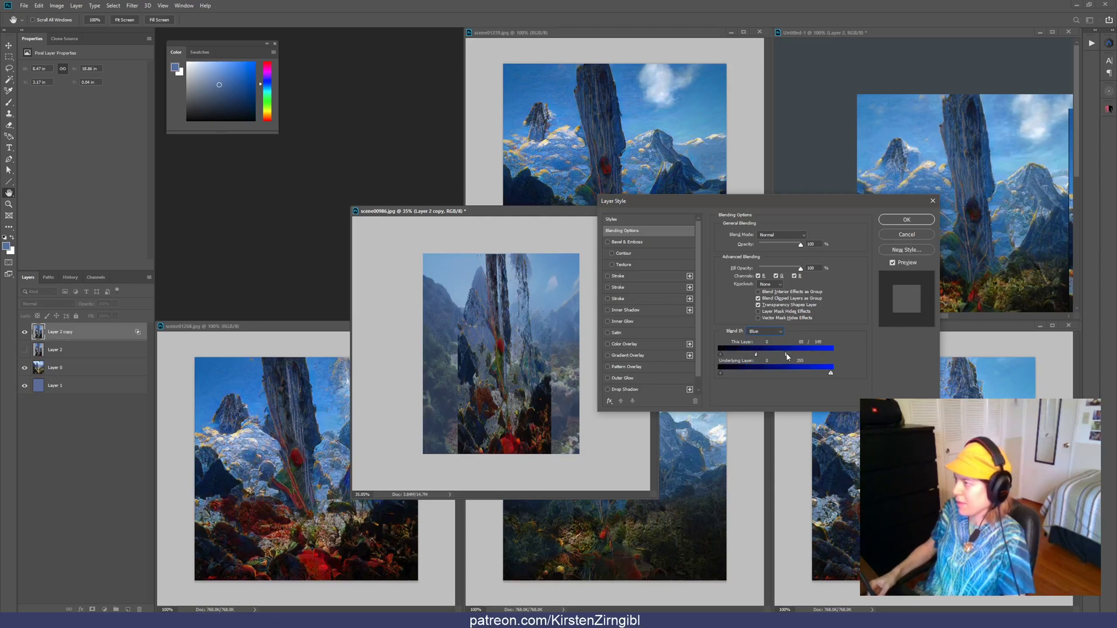
pyautogui.moveTo(787, 357); pyautogui.dragTo(837, 355)
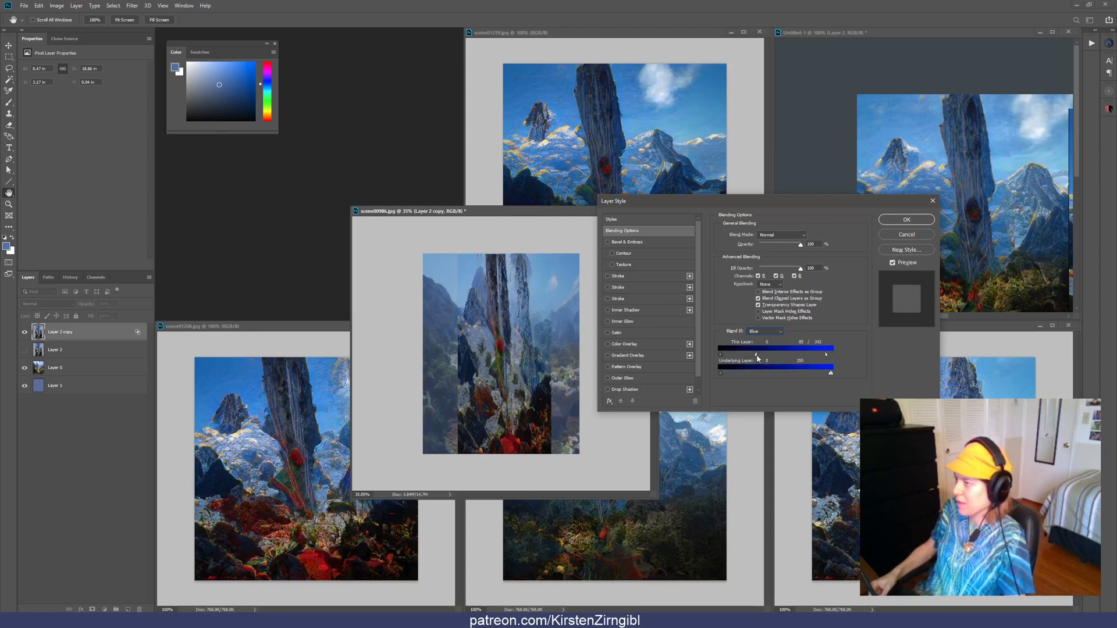
pyautogui.moveTo(758, 359); pyautogui.dragTo(783, 364)
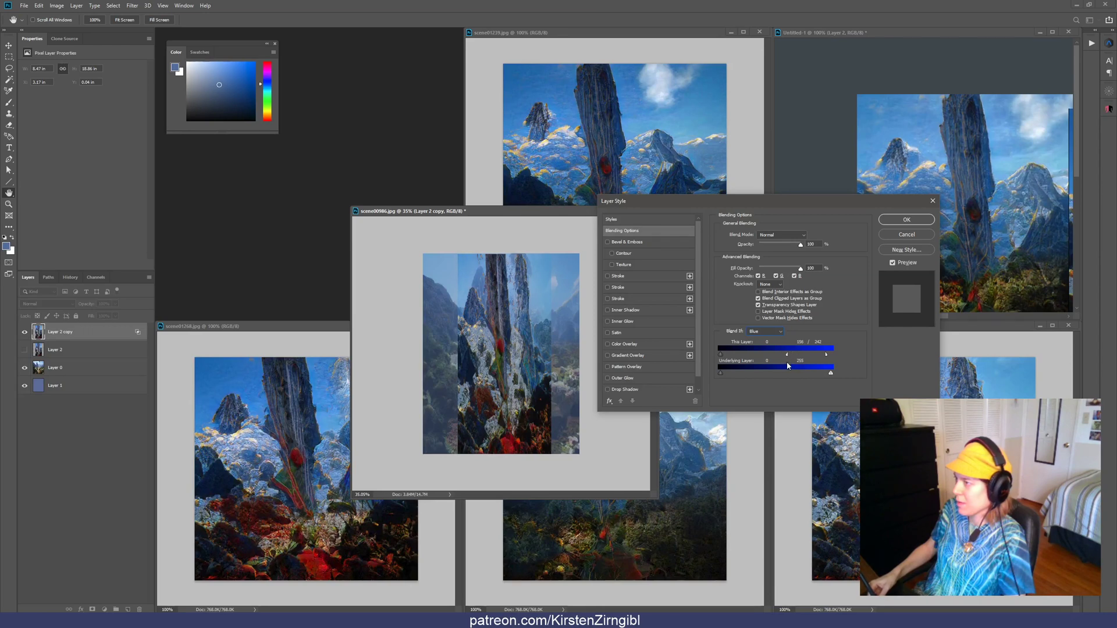
pyautogui.click(907, 220)
# Show the image in full screen and bake Layer 2 copy's blending options into its pixels
pyautogui.press('v')
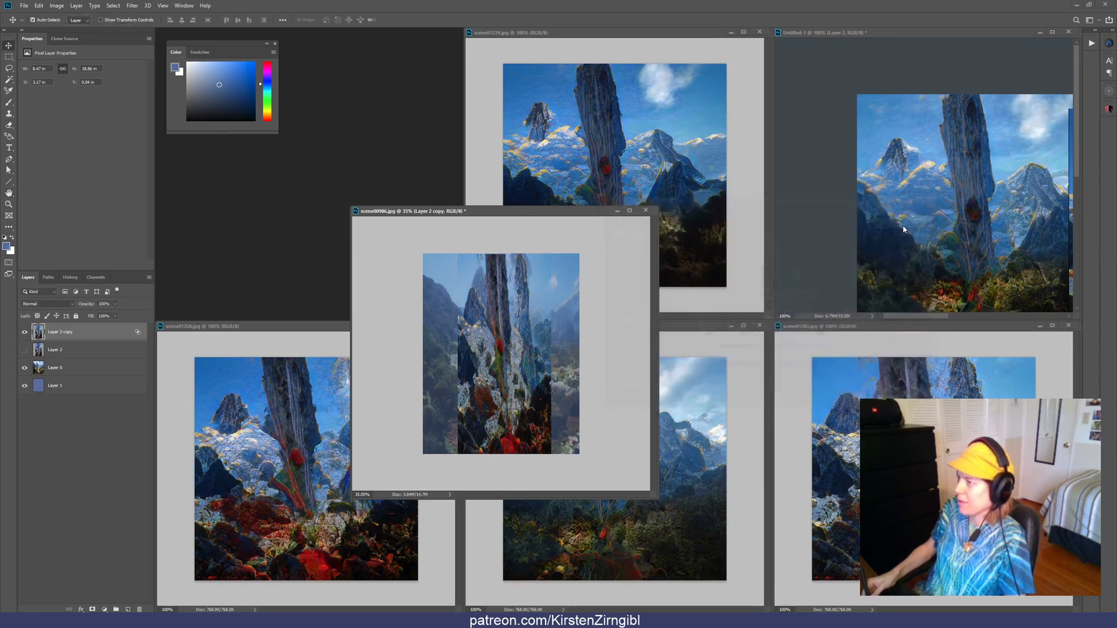
pyautogui.press('f')
pyautogui.moveTo(604, 293); pyautogui.dragTo(634, 404)
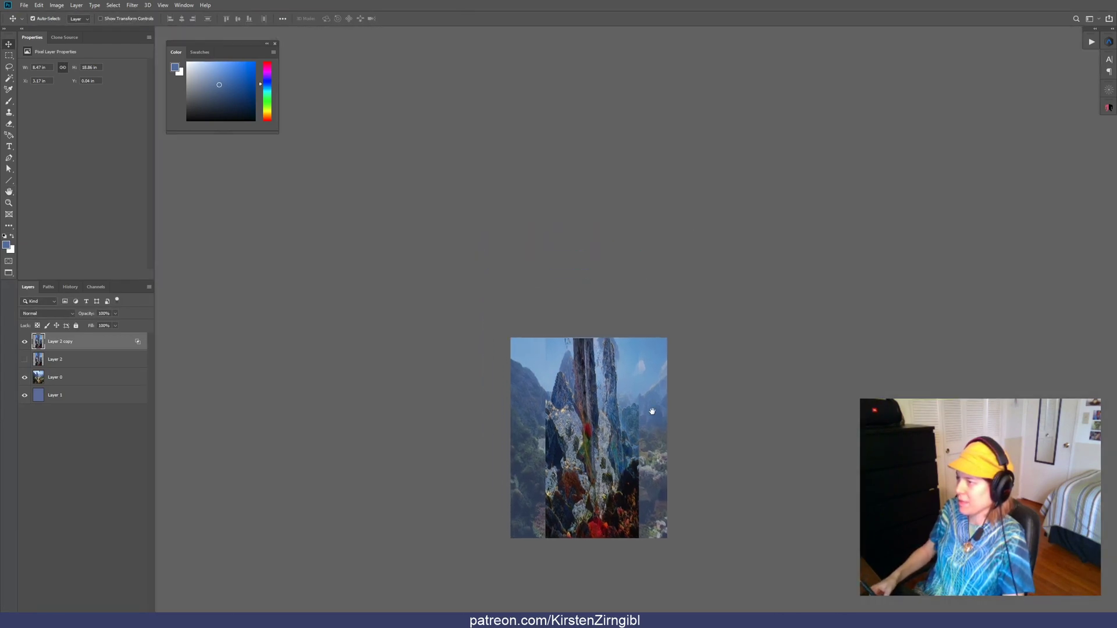
pyautogui.press('F2')
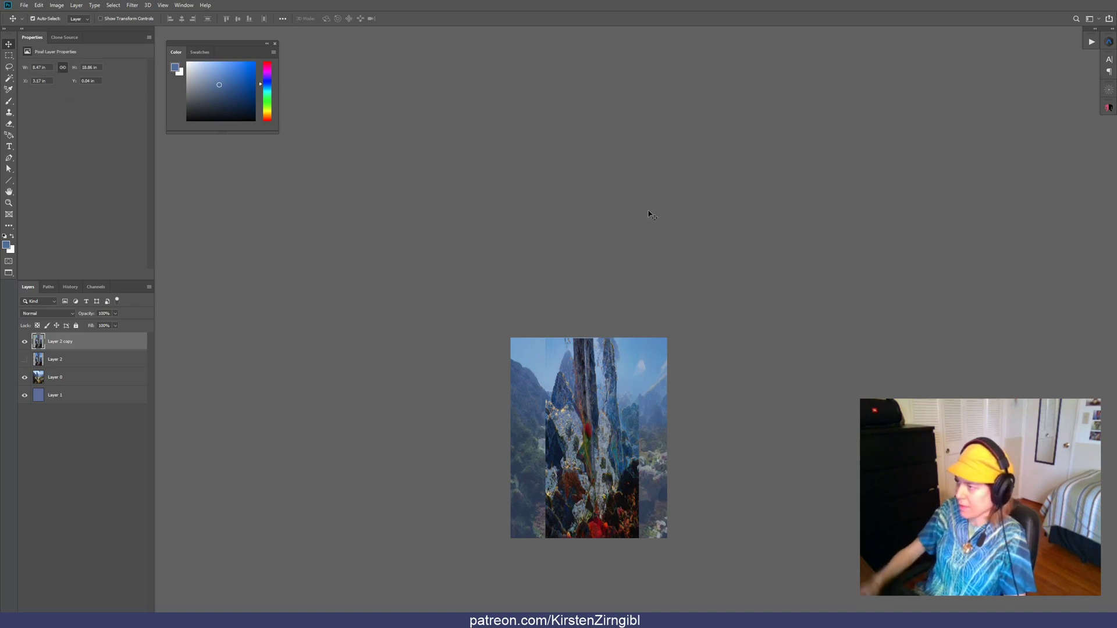
# Reposition Layer 2 copy at X 2.17 in, Y -0.22 in so it spans the canvas's full height
pyautogui.keyDown('ctrl'); pyautogui.click(625, 351); pyautogui.keyUp('ctrl')
pyautogui.moveTo(606, 451); pyautogui.dragTo(602, 467)
pyautogui.scroll(-3, 604, 441)
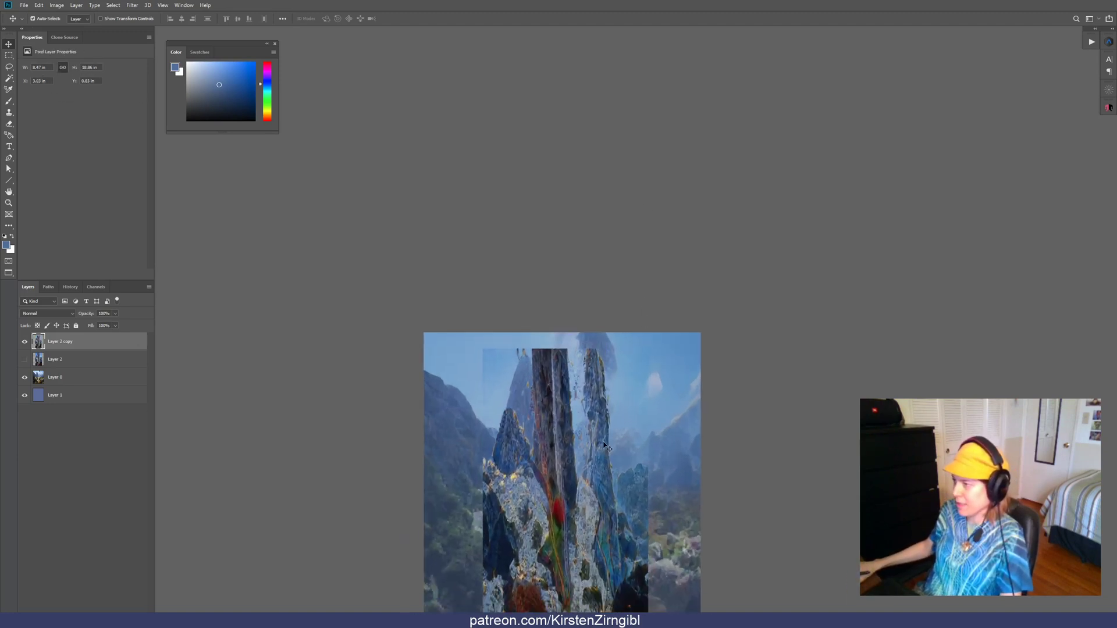
pyautogui.press('e')
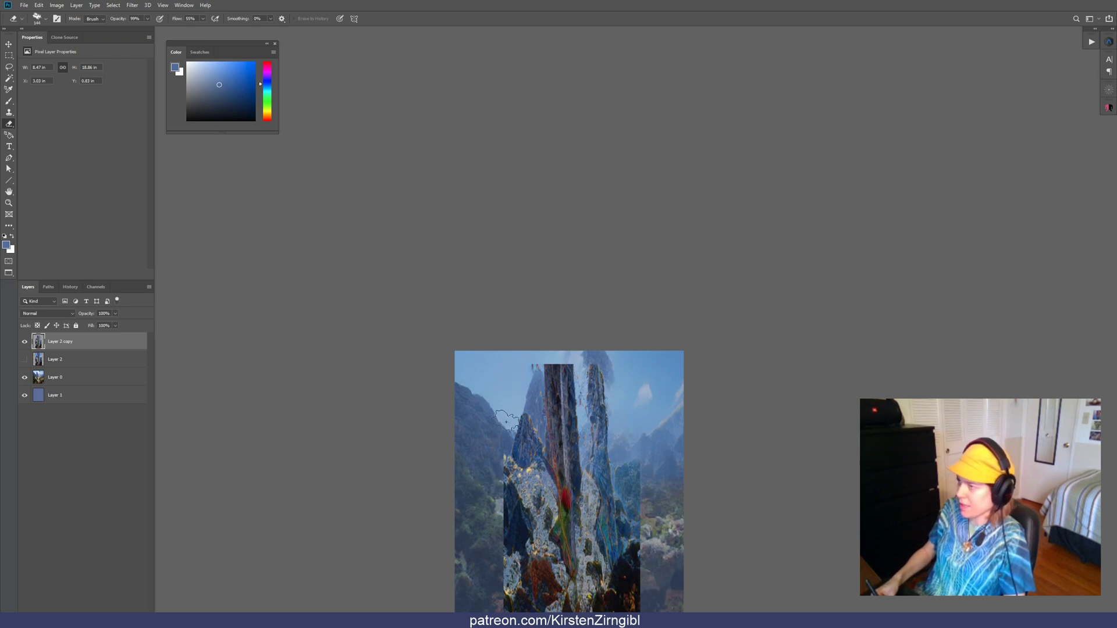
pyautogui.press('v')
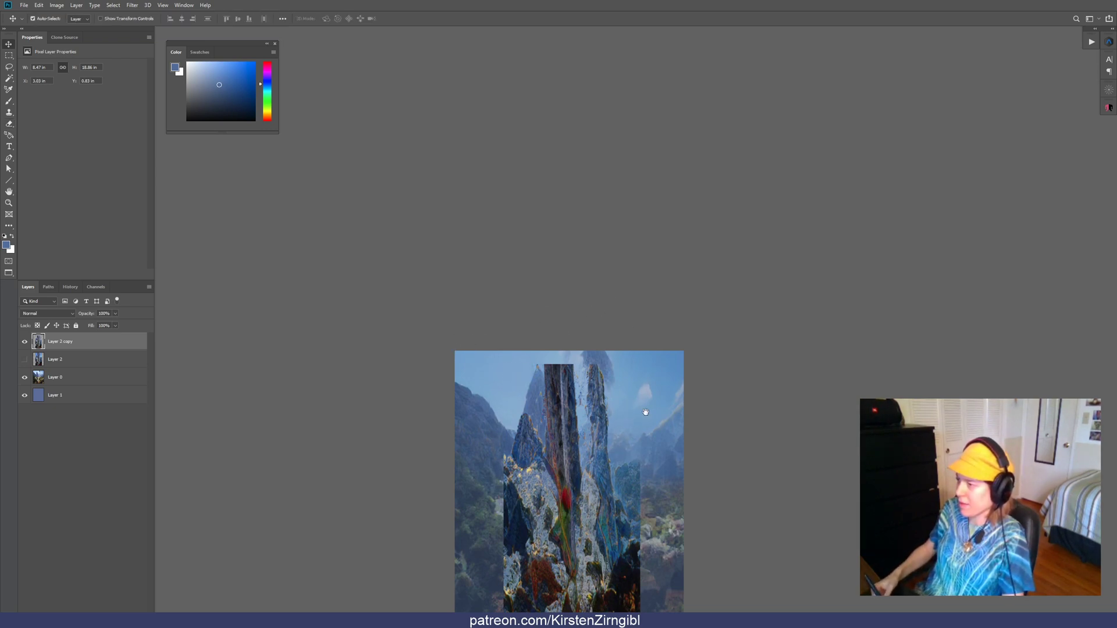
pyautogui.moveTo(601, 544)
pyautogui.mouseDown()
pyautogui.moveTo(619, 379)
pyautogui.moveTo(597, 405)
pyautogui.moveTo(605, 399)
pyautogui.mouseUp()
# Lasso the dark rocks at the lower right of Layer 2 copy, shift them right, and deselect
pyautogui.press('e')
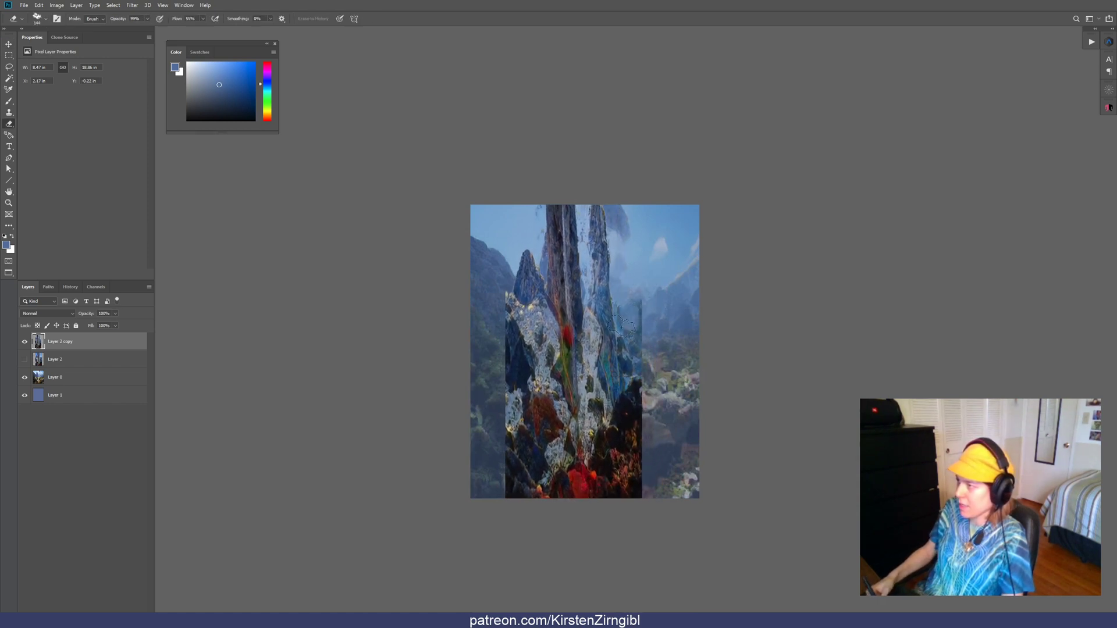
pyautogui.press('l')
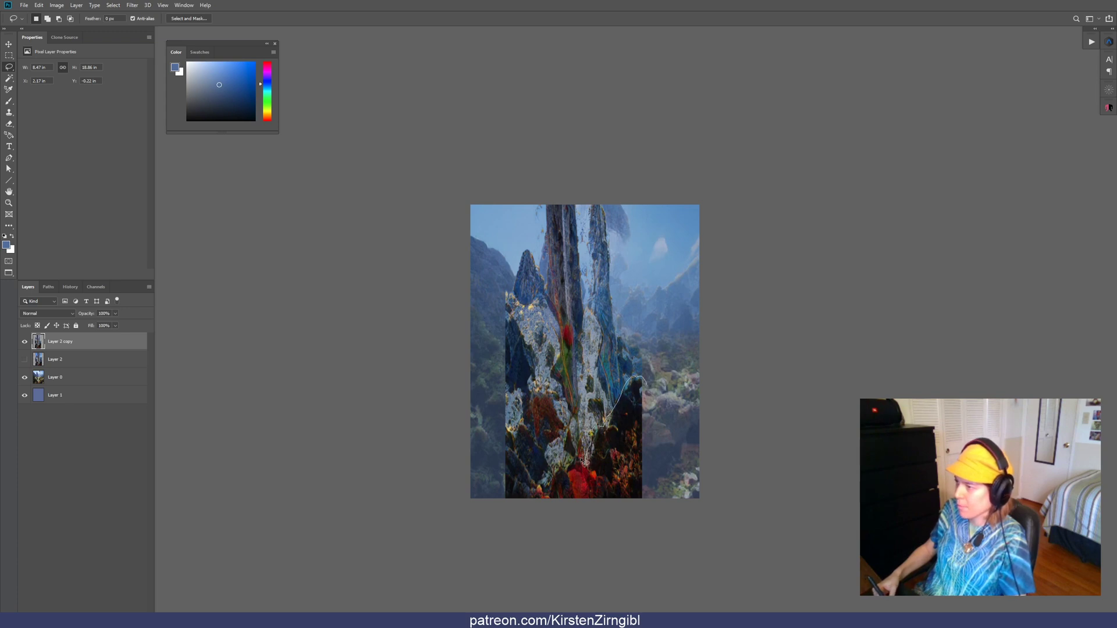
pyautogui.moveTo(663, 398); pyautogui.dragTo(647, 385)
pyautogui.press('v')
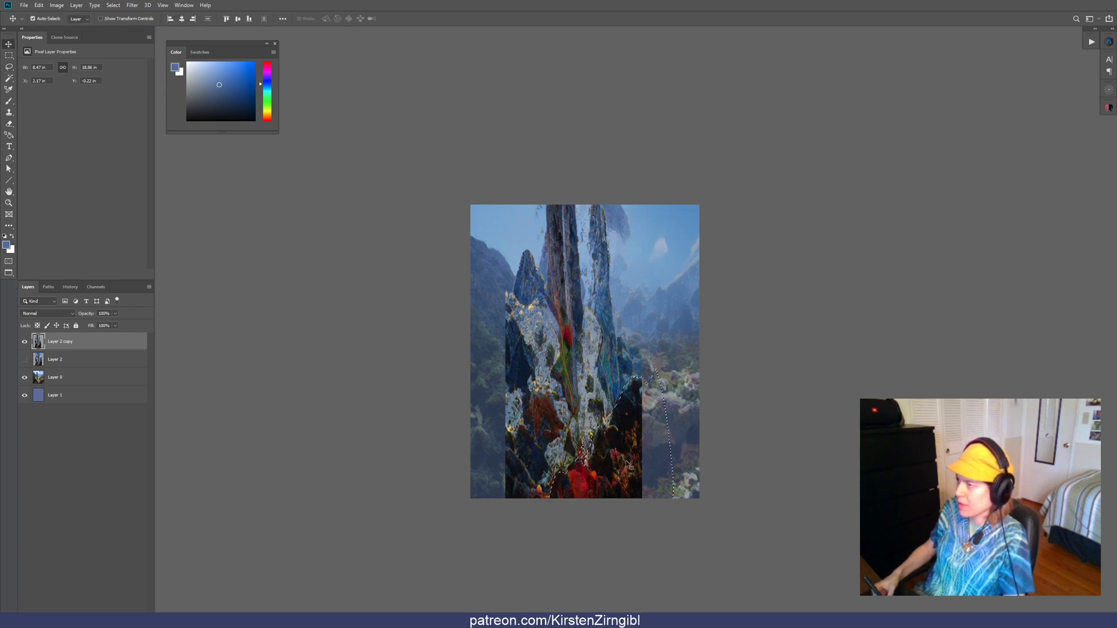
pyautogui.moveTo(634, 439); pyautogui.dragTo(680, 453)
pyautogui.hotkey('ctrl', 'd')
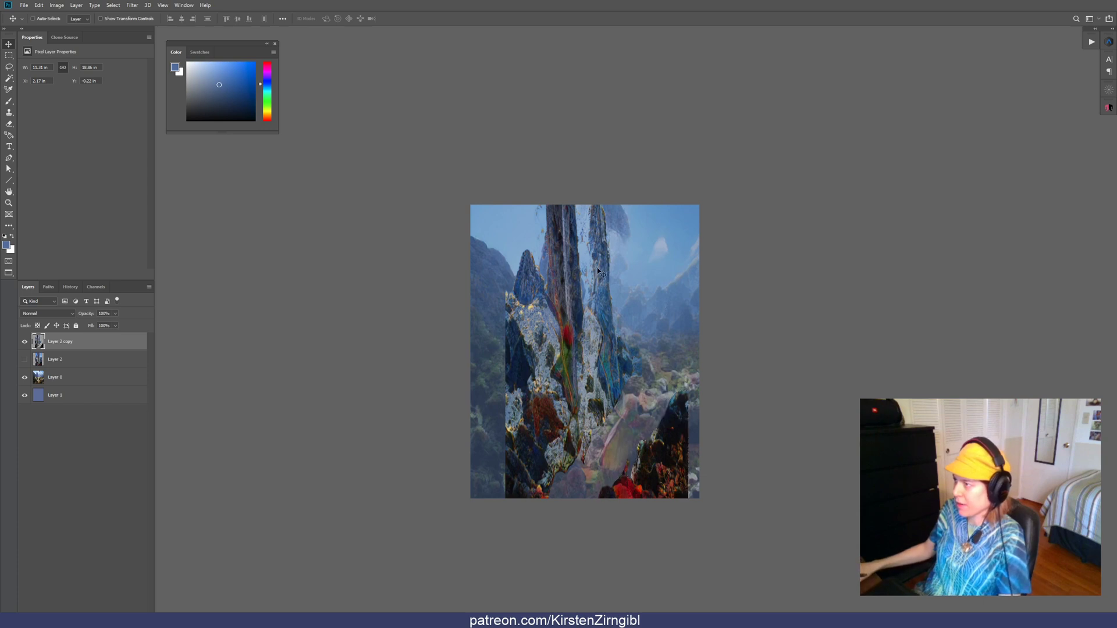
# Extend the canvas beyond its upper and left edges with the Crop tool, to about 1167 × 1498 px
pyautogui.scroll(1, 605, 271)
pyautogui.scroll(-1, 641, 282)
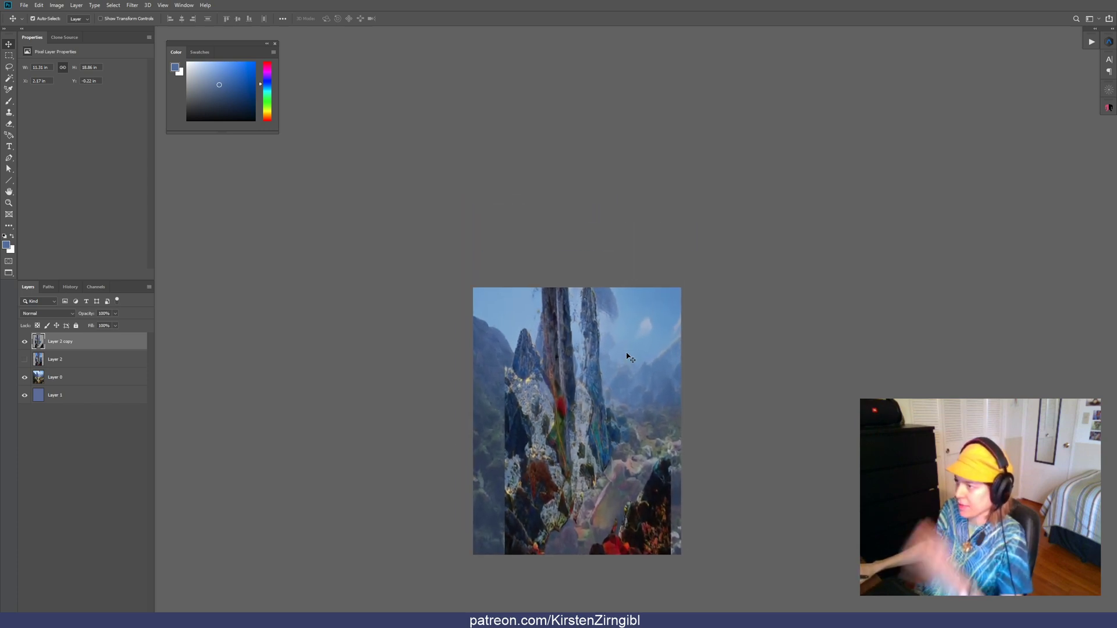
pyautogui.press('c')
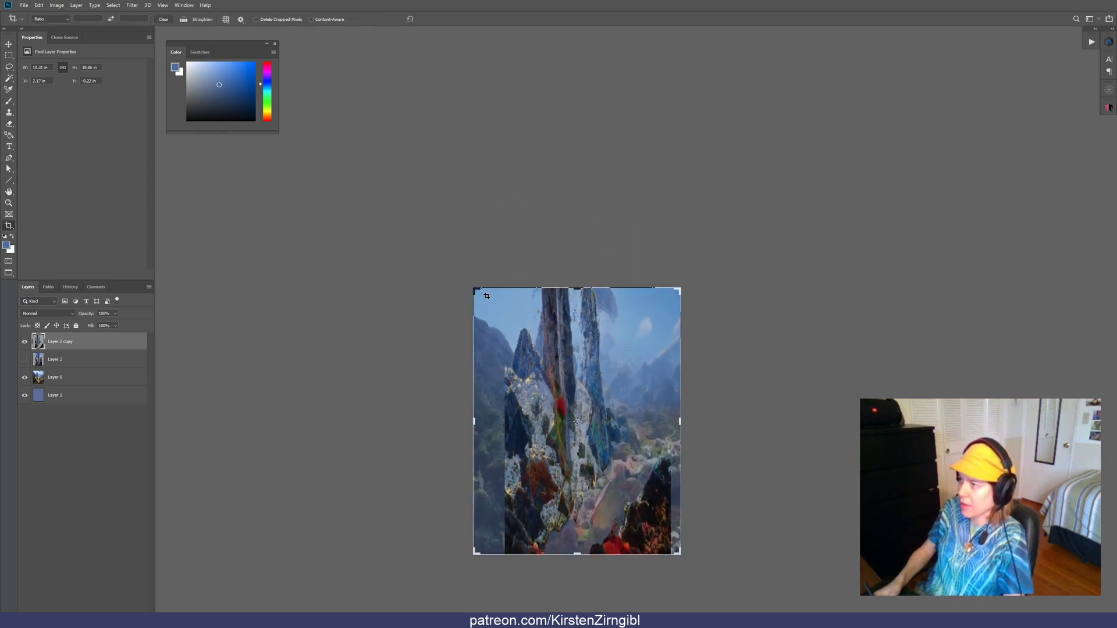
pyautogui.moveTo(474, 288); pyautogui.dragTo(460, 269)
pyautogui.press('Return')
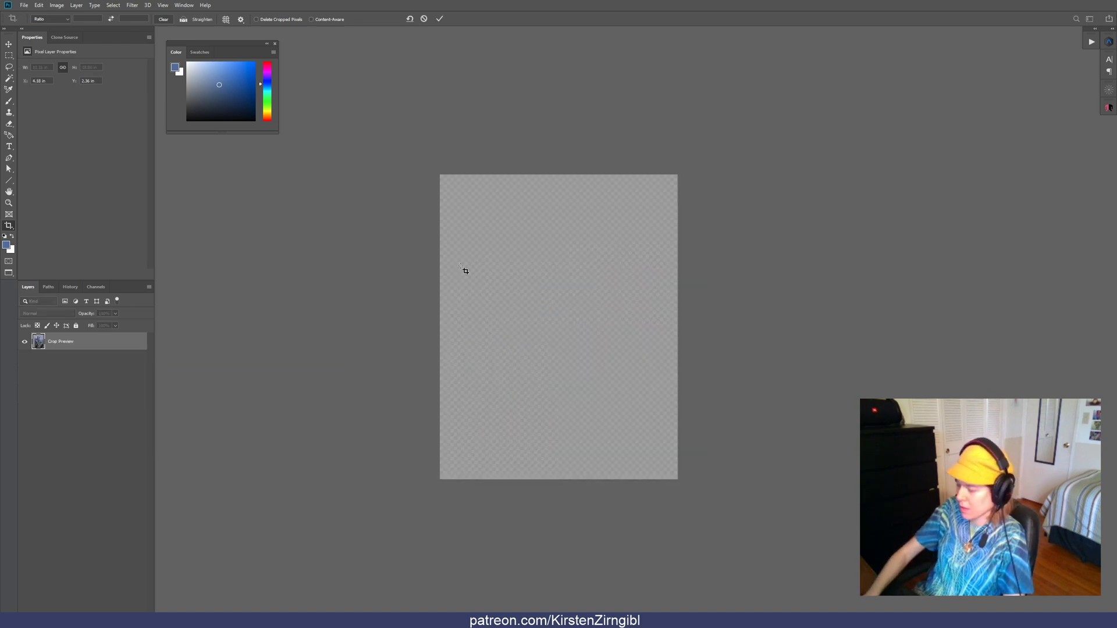
# Check the document's pixel dimensions in the image size settings without changing them
pyautogui.hotkey('ctrl', 'alt', 'i')
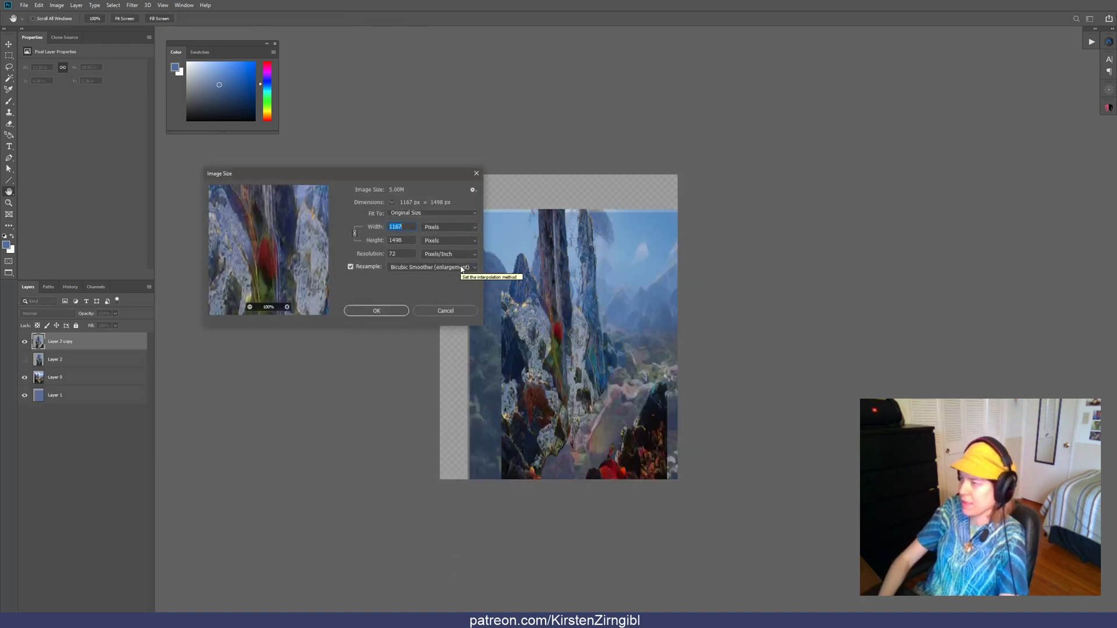
pyautogui.press('Escape')
pyautogui.hotkey('ctrl', 'alt', 'i')
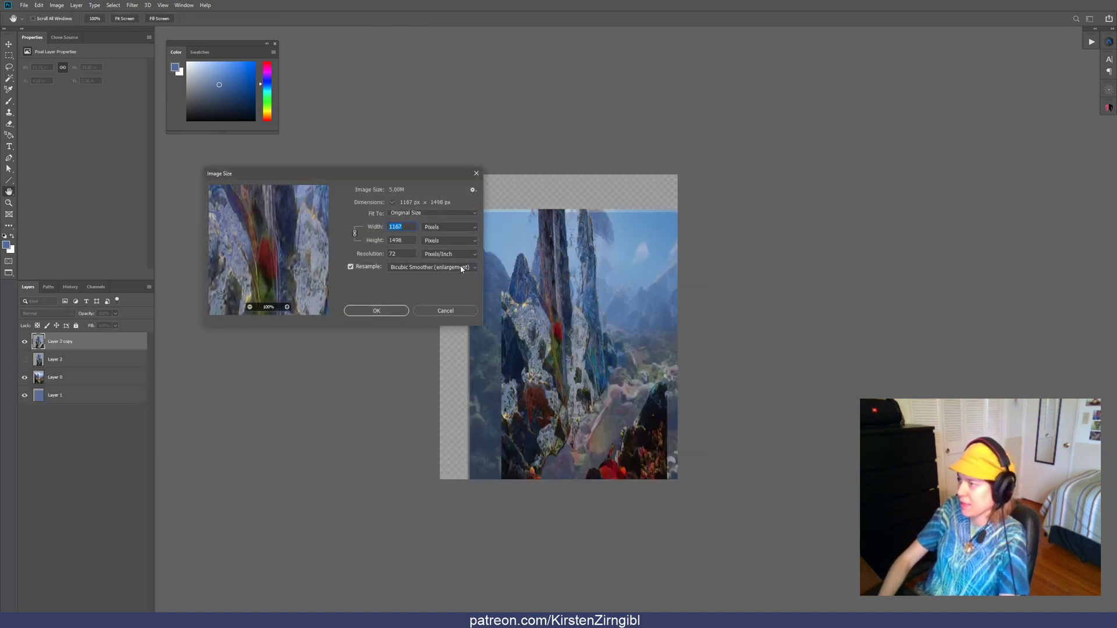
pyautogui.press('Escape')
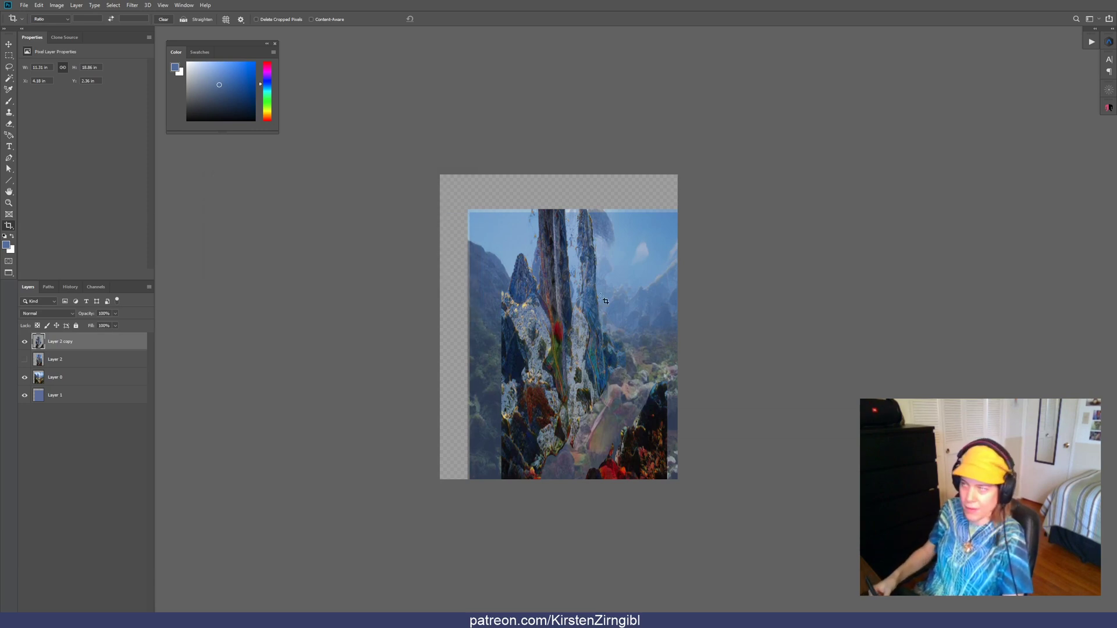
# Move Layer 2 copy up and to the left within the enlarged canvas
pyautogui.moveTo(610, 278); pyautogui.dragTo(489, 310)
pyautogui.press('v')
# Transform Layer 0 to about 7.43 × 21.46 in and place it along the canvas's right edge
pyautogui.click(618, 314)
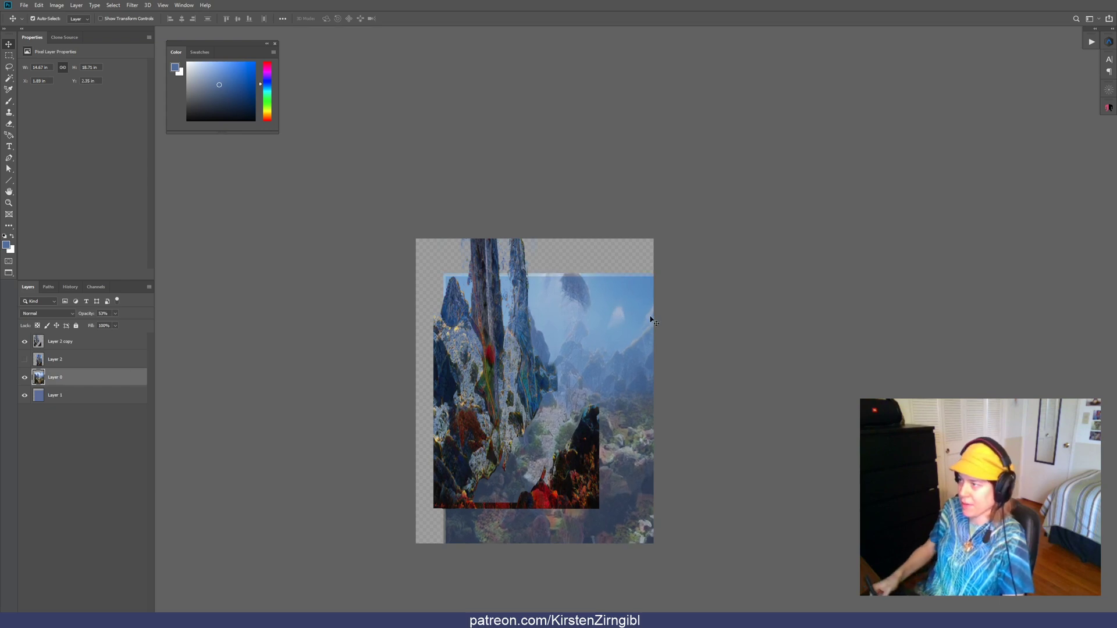
pyautogui.hotkey('ctrl', 't')
pyautogui.moveTo(445, 281); pyautogui.dragTo(412, 233)
pyautogui.moveTo(654, 382); pyautogui.dragTo(581, 388)
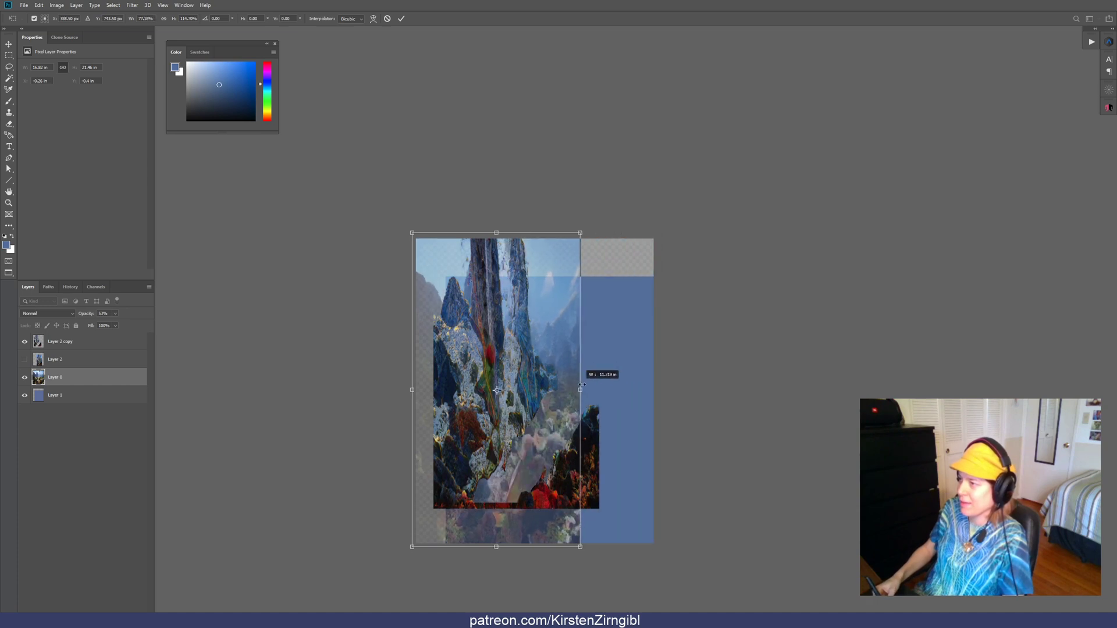
pyautogui.moveTo(566, 446); pyautogui.dragTo(633, 446)
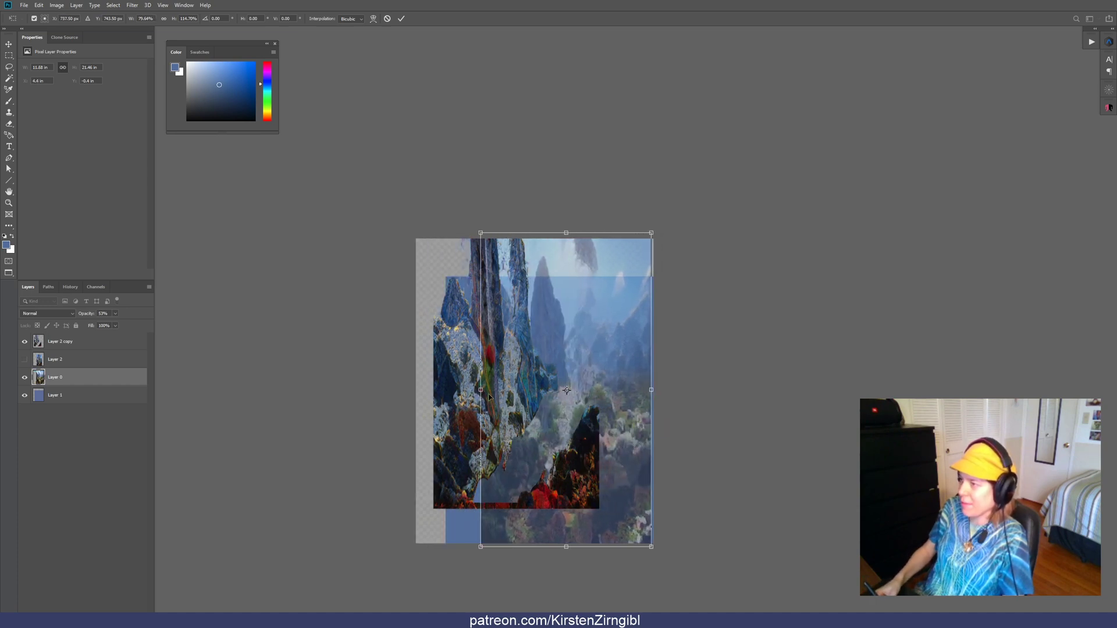
pyautogui.moveTo(481, 390); pyautogui.dragTo(542, 390)
pyautogui.press('Return')
# Duplicate Layer 0, flip the copy horizontally, and place it beside the original as a mirror image
pyautogui.hotkey('ctrl', 'j')
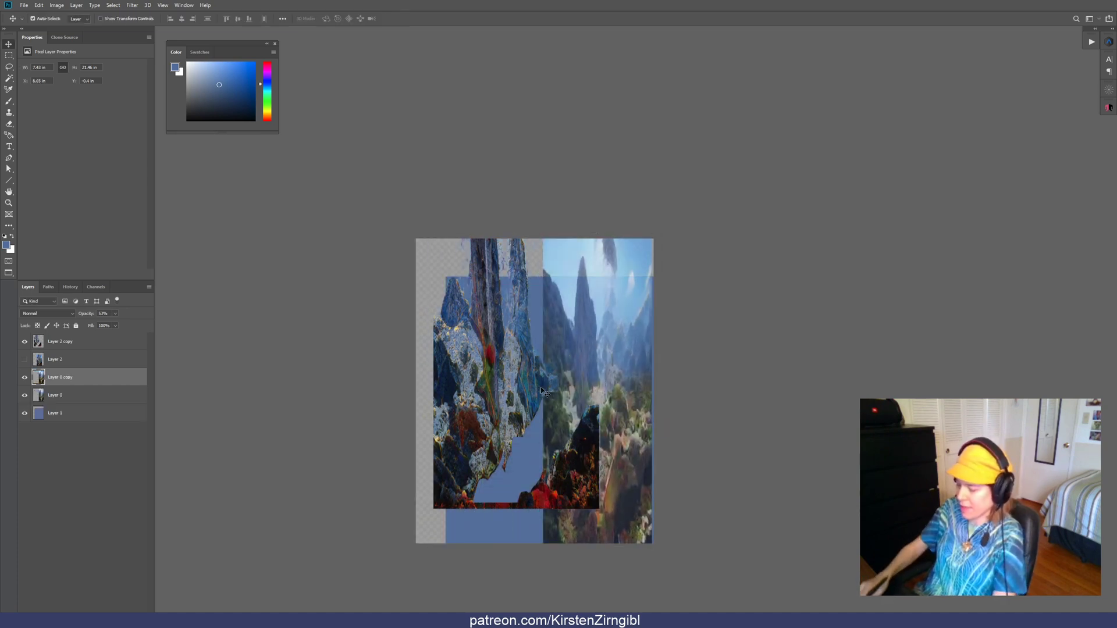
pyautogui.hotkey('ctrl', 'shift', 'h')
pyautogui.hotkey('ctrl', 't')
pyautogui.moveTo(637, 415); pyautogui.dragTo(529, 419)
pyautogui.press('Return')
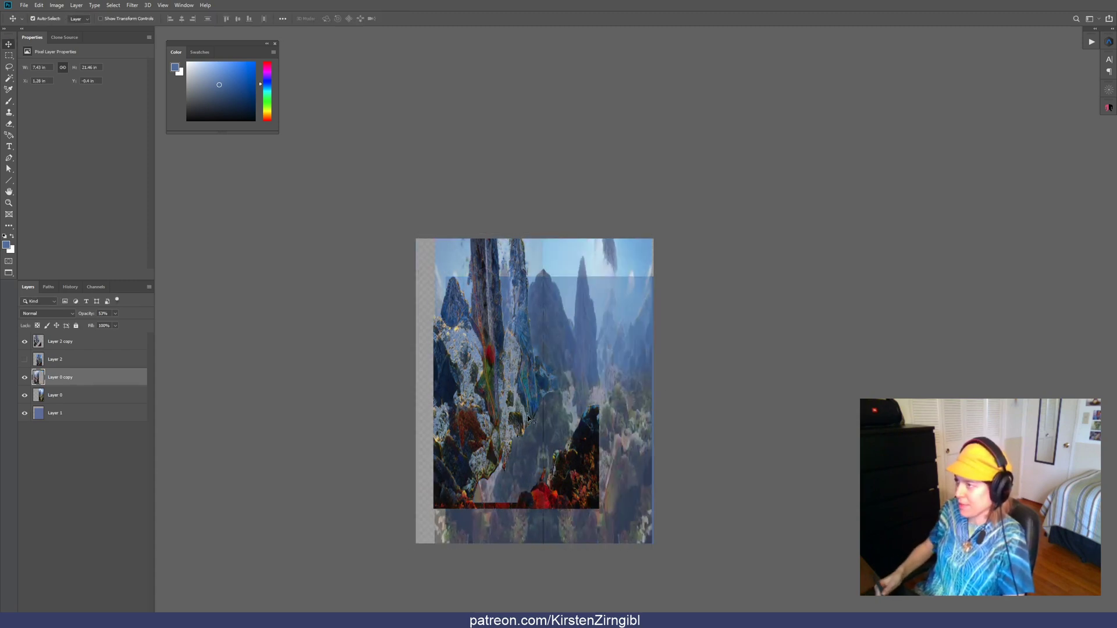
# Nudge the mirrored copy to meet the original at the seam and merge it down into Layer 0
pyautogui.press('Left')
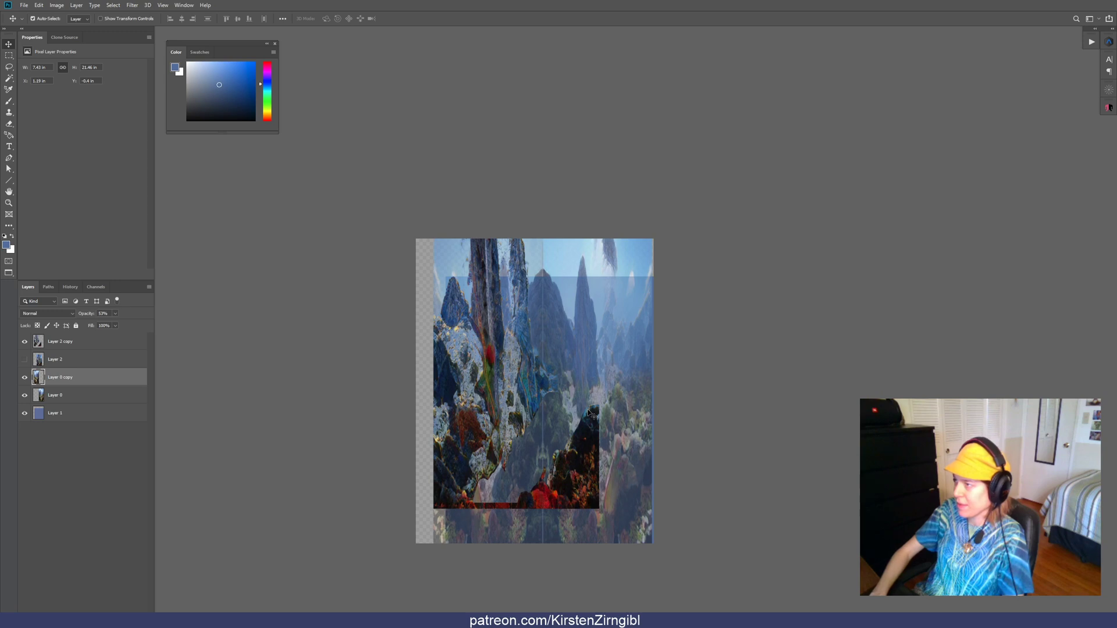
pyautogui.scroll(6, 553, 238)
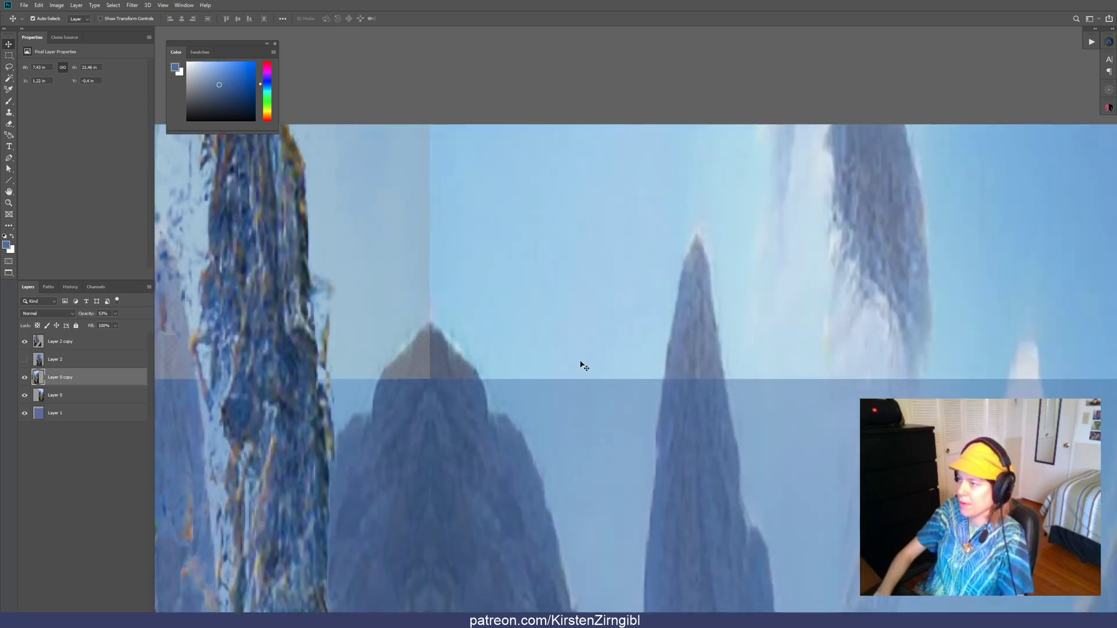
pyautogui.hotkey('ctrl', 'e')
pyautogui.scroll(-6, 581, 364)
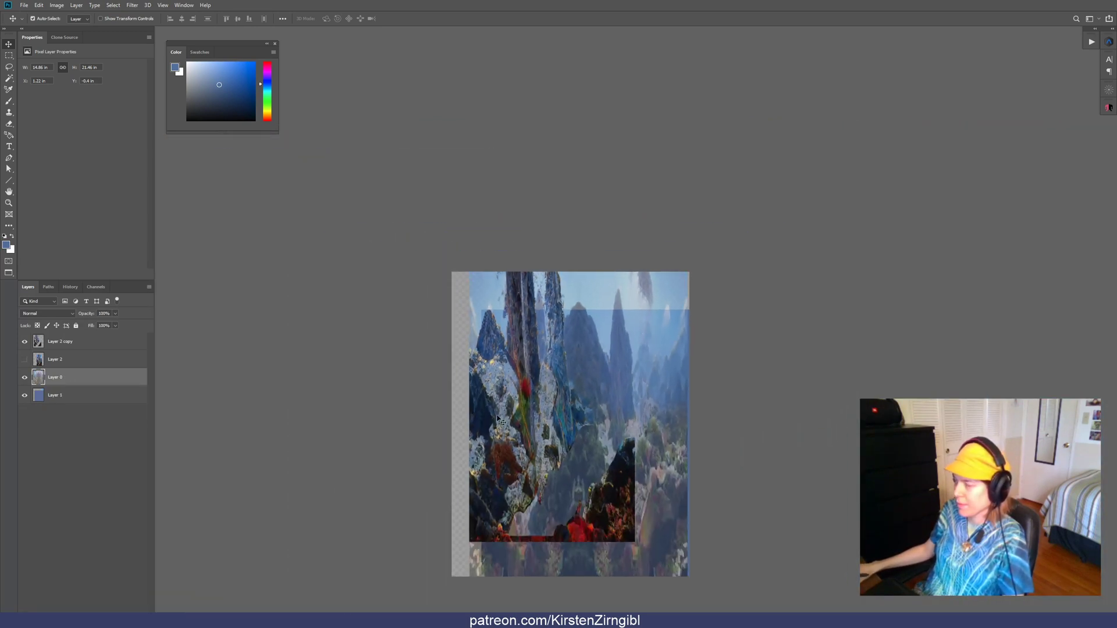
# Reshape Layer 0's central peak and the spire to its right in Liquify, using brush size 378 and pressure 23
pyautogui.hotkey('ctrl', 'shift', 'w')
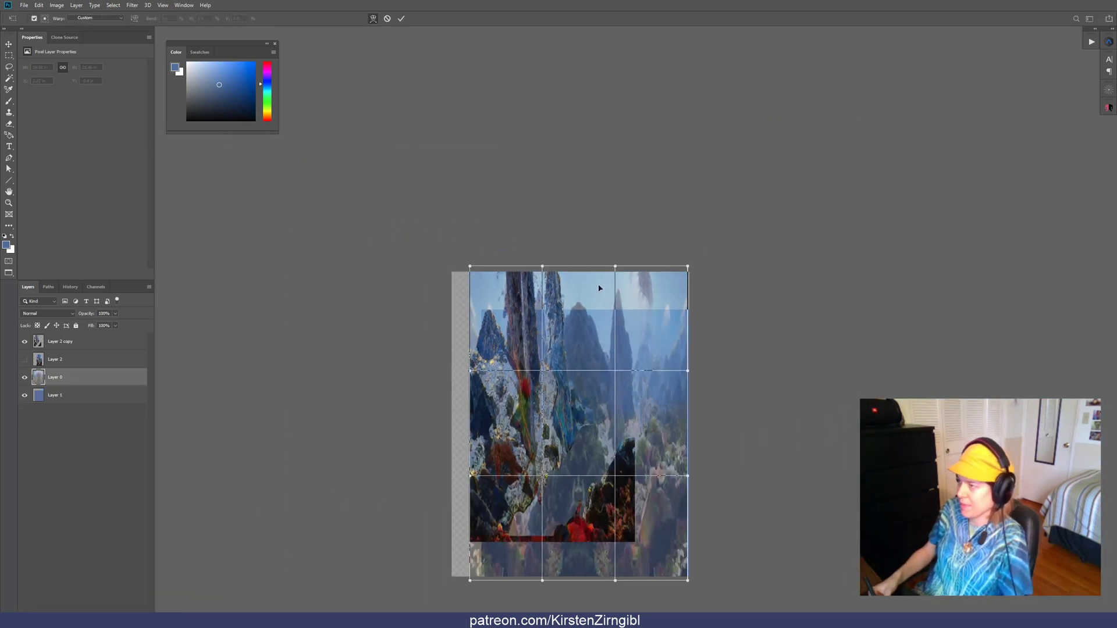
pyautogui.press('Return')
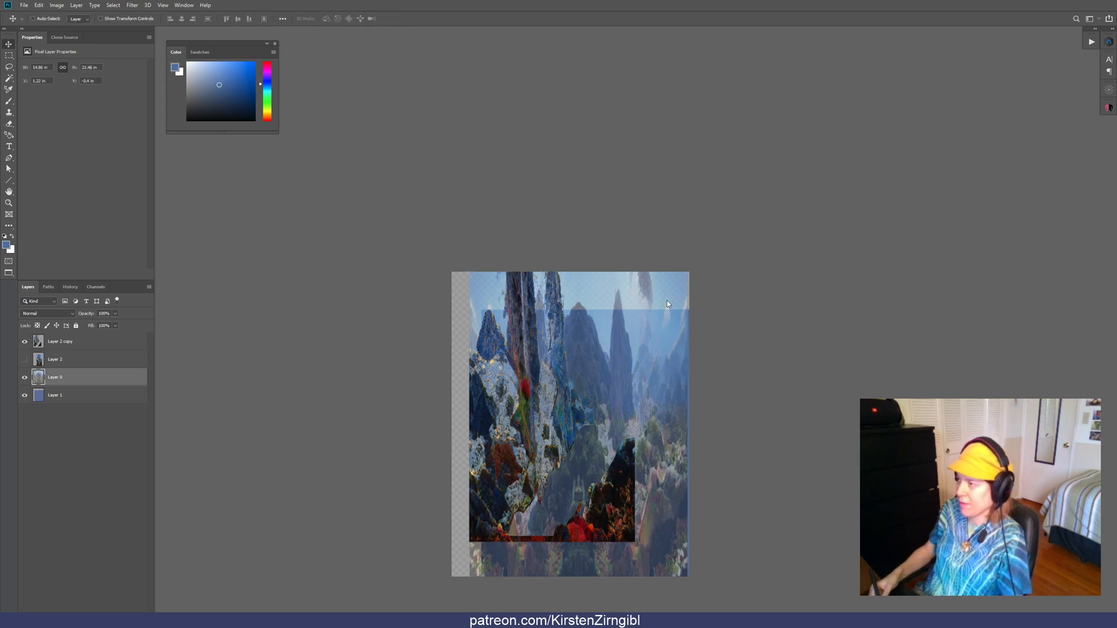
pyautogui.hotkey('ctrl', 'shift', 'x')
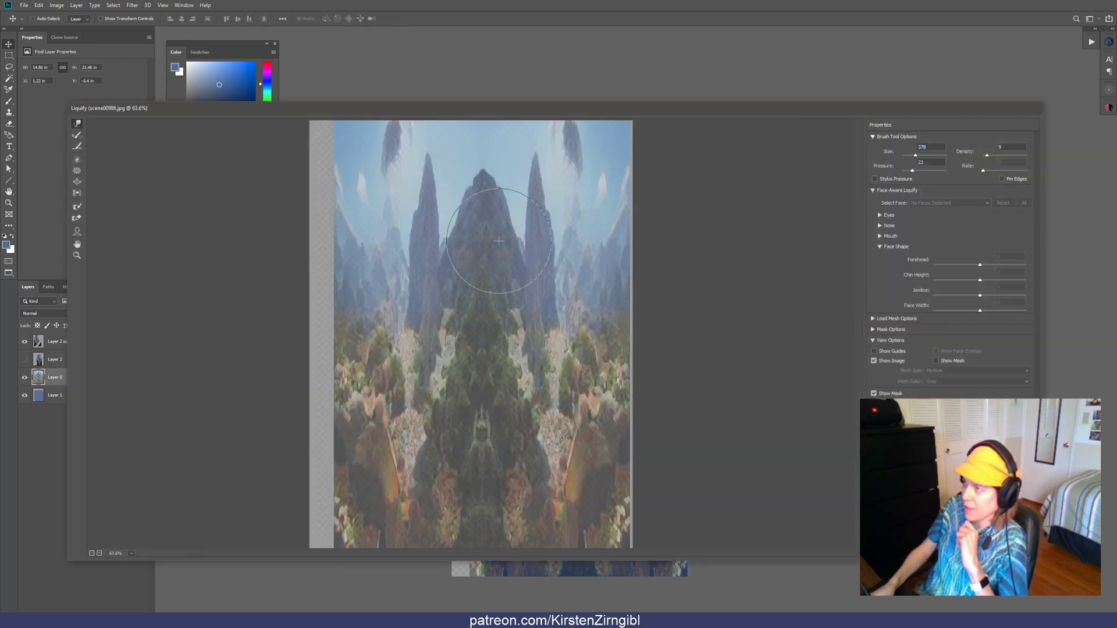
pyautogui.moveTo(490, 276); pyautogui.dragTo(521, 200)
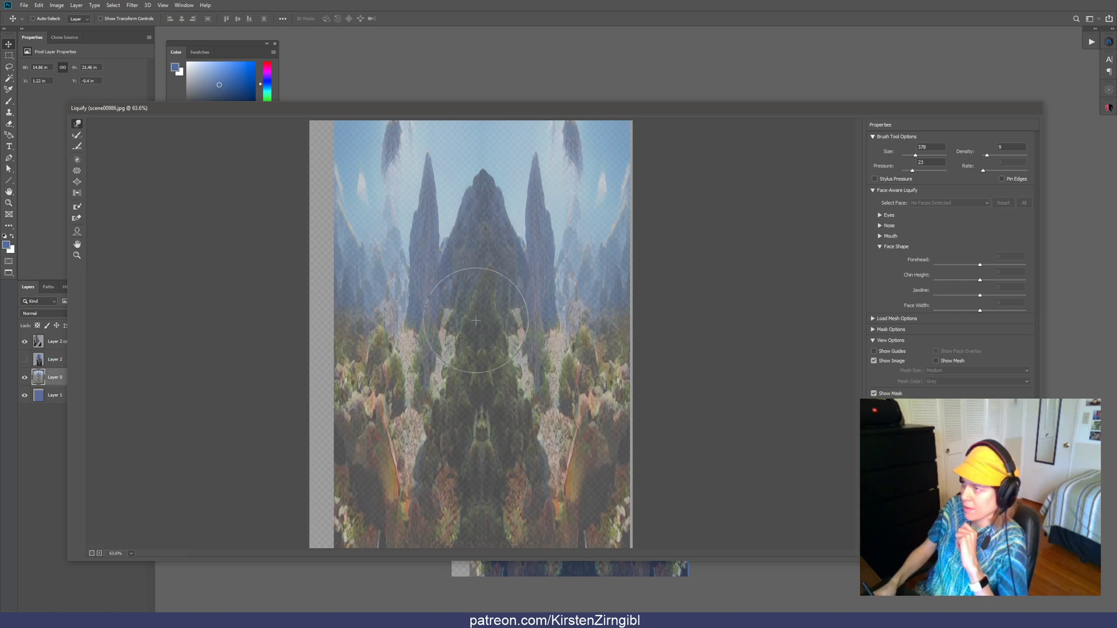
pyautogui.moveTo(476, 320)
pyautogui.mouseDown()
pyautogui.moveTo(490, 334)
pyautogui.moveTo(501, 308)
pyautogui.mouseUp()
pyautogui.moveTo(552, 197)
pyautogui.mouseDown()
pyautogui.moveTo(521, 182)
pyautogui.moveTo(538, 201)
pyautogui.mouseUp()
pyautogui.moveTo(551, 158)
pyautogui.mouseDown()
pyautogui.moveTo(505, 201)
pyautogui.moveTo(457, 157)
pyautogui.moveTo(431, 230)
pyautogui.moveTo(422, 131)
pyautogui.moveTo(407, 213)
pyautogui.moveTo(406, 177)
pyautogui.moveTo(405, 281)
pyautogui.moveTo(457, 230)
pyautogui.moveTo(467, 175)
pyautogui.moveTo(491, 177)
pyautogui.moveTo(493, 127)
pyautogui.moveTo(486, 161)
pyautogui.mouseUp()
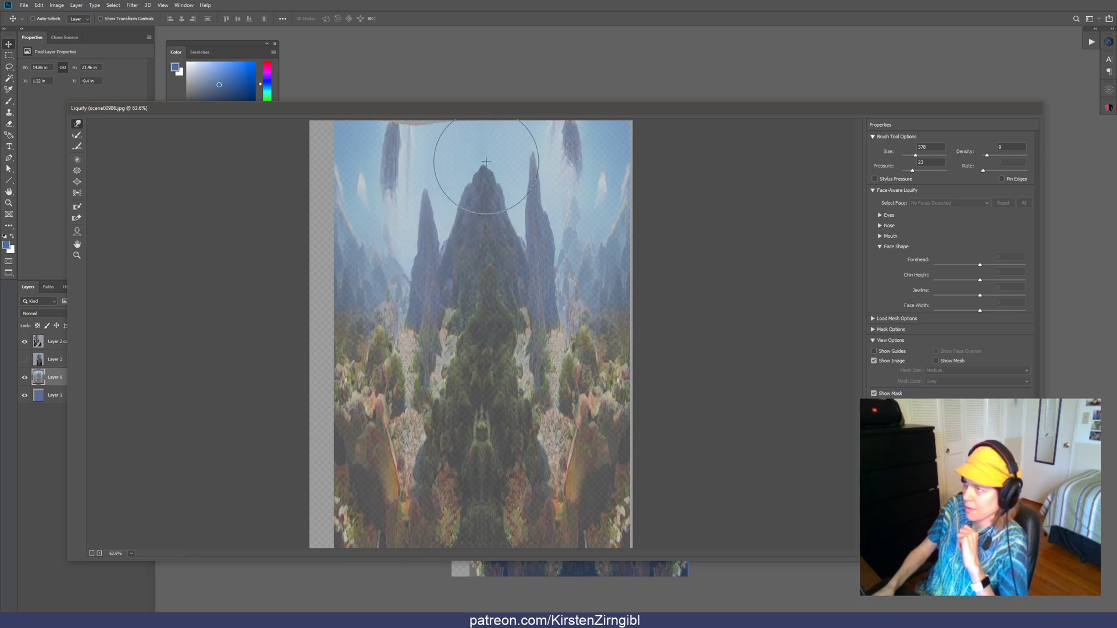
# Set the Liquify brush pressure to 32, push the spire left of the central peak downward, and apply the distortion
pyautogui.moveTo(914, 172); pyautogui.dragTo(918, 172)
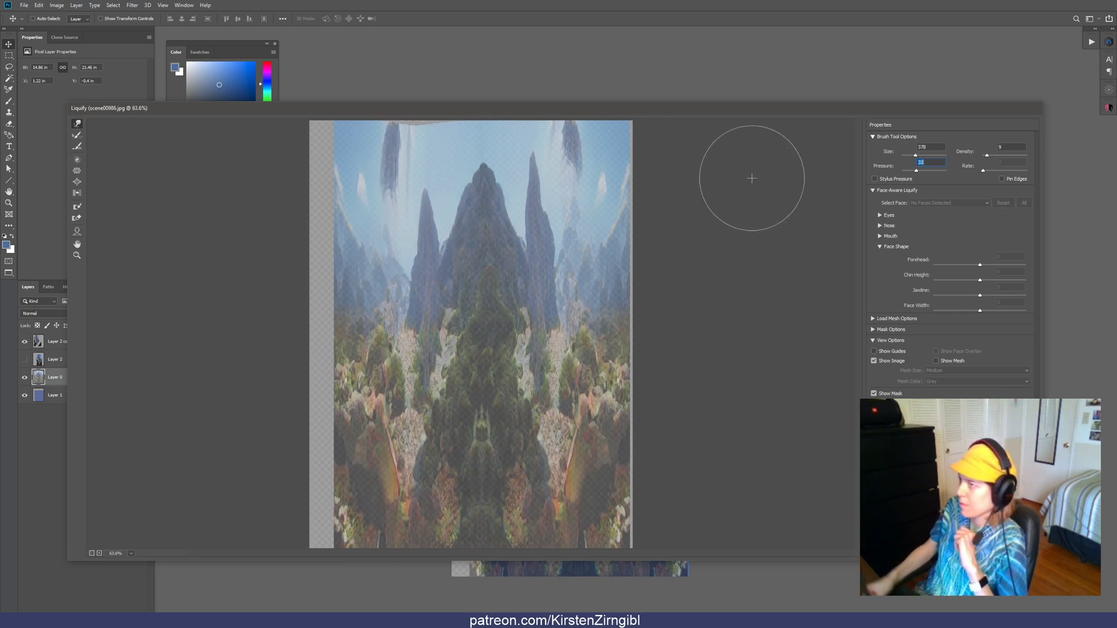
pyautogui.moveTo(420, 195); pyautogui.dragTo(410, 256)
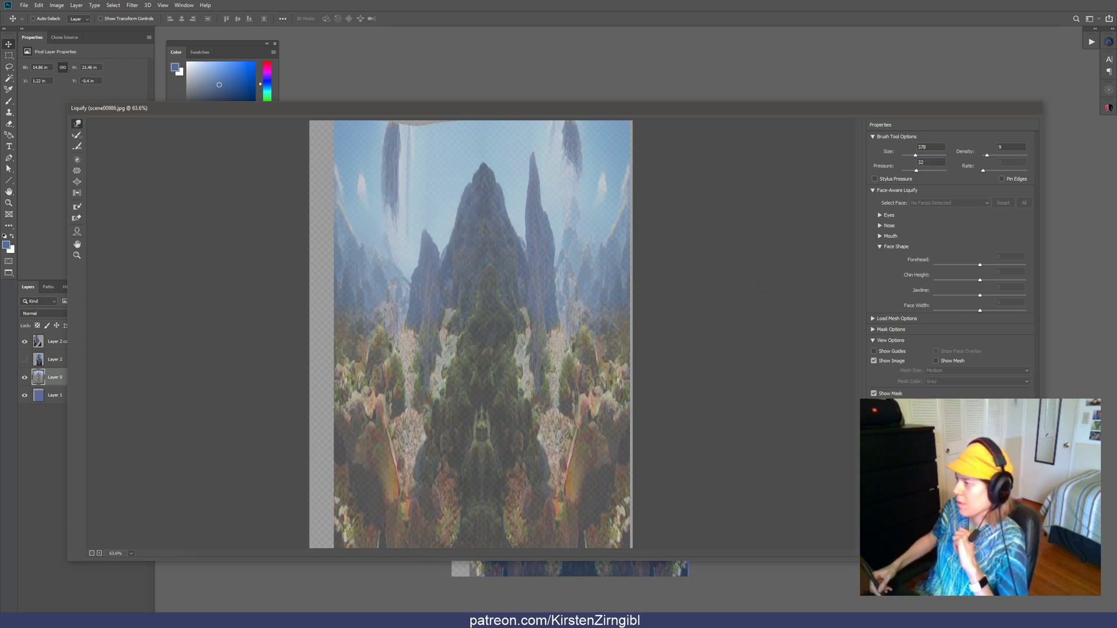
pyautogui.press('Return')
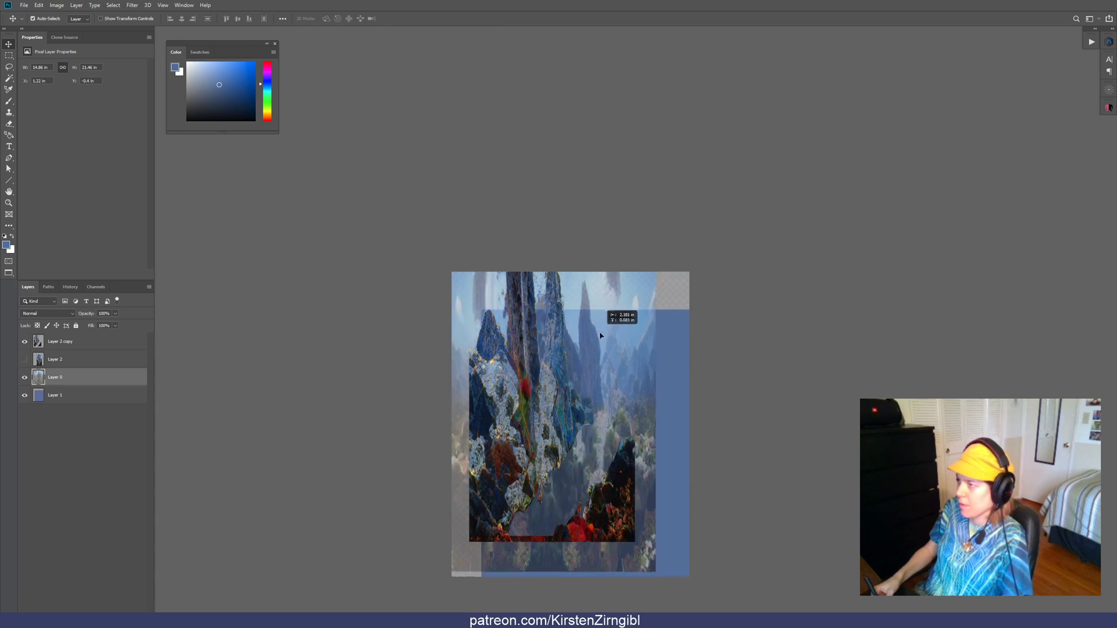
# Scale the solid blue Layer 1 out to the canvas's upper-left corner so it covers the entire canvas
pyautogui.click(55, 396)
pyautogui.hotkey('ctrl', 't')
pyautogui.moveTo(481, 309); pyautogui.dragTo(452, 272)
pyautogui.press('Return')
# Nudge Layer 2 copy slightly within the canvas and set its opacity to 90%
pyautogui.moveTo(554, 424)
pyautogui.mouseDown()
pyautogui.moveTo(550, 433)
pyautogui.moveTo(554, 396)
pyautogui.moveTo(552, 416)
pyautogui.mouseUp()
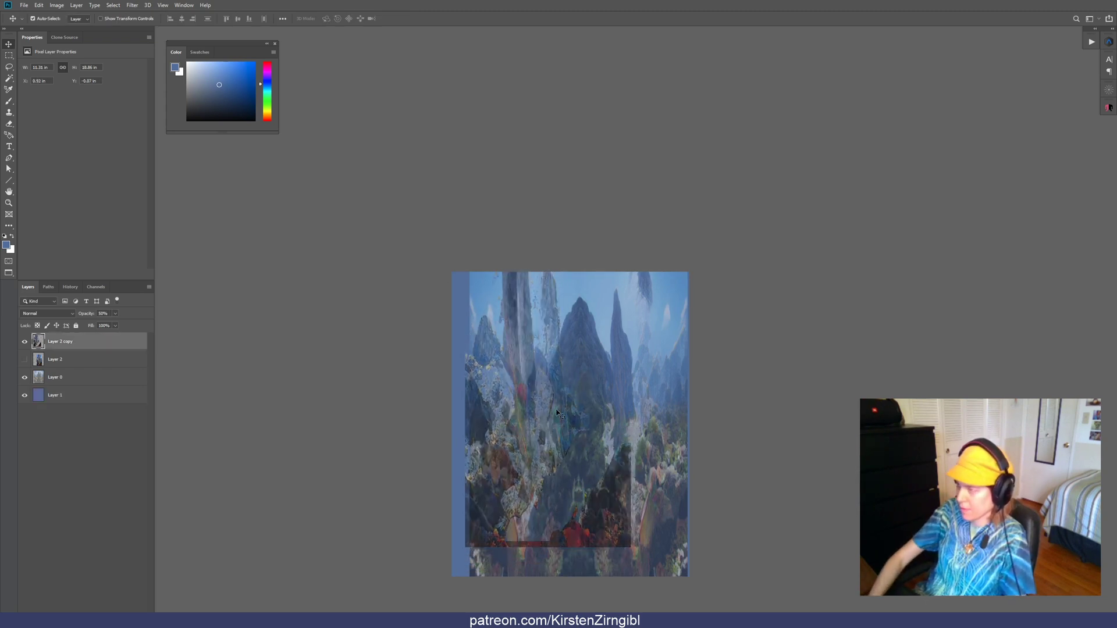
pyautogui.press('9')
pyautogui.moveTo(541, 420)
pyautogui.mouseDown()
pyautogui.moveTo(549, 401)
pyautogui.moveTo(543, 423)
pyautogui.mouseUp()
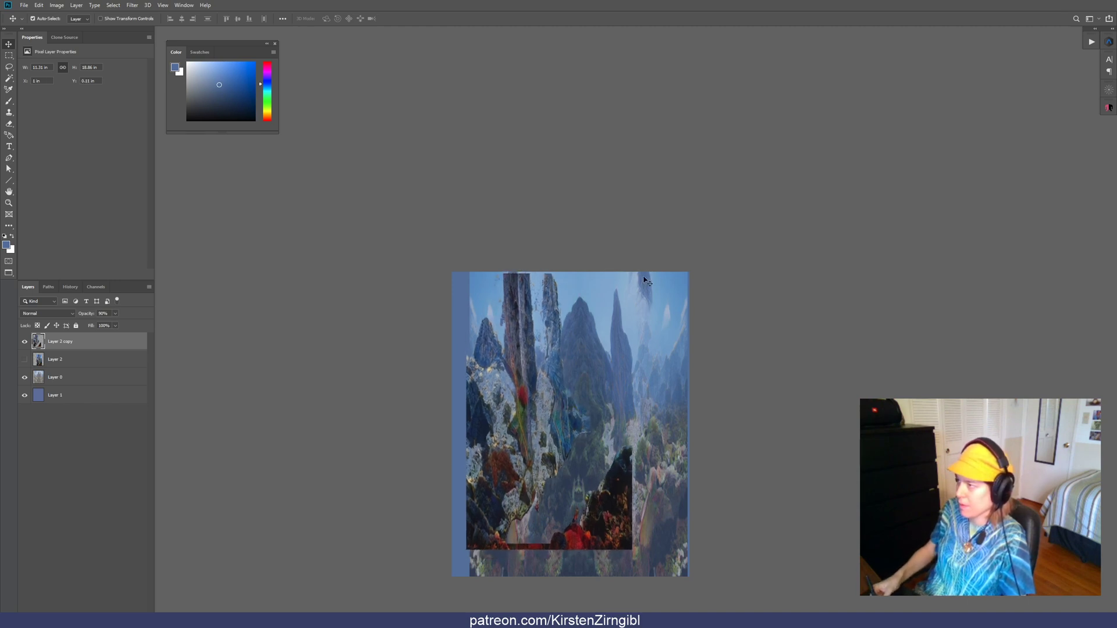
# Narrow Layer 0 from its left side to about 14.32 in wide
pyautogui.click(645, 279)
pyautogui.hotkey('ctrl', 't')
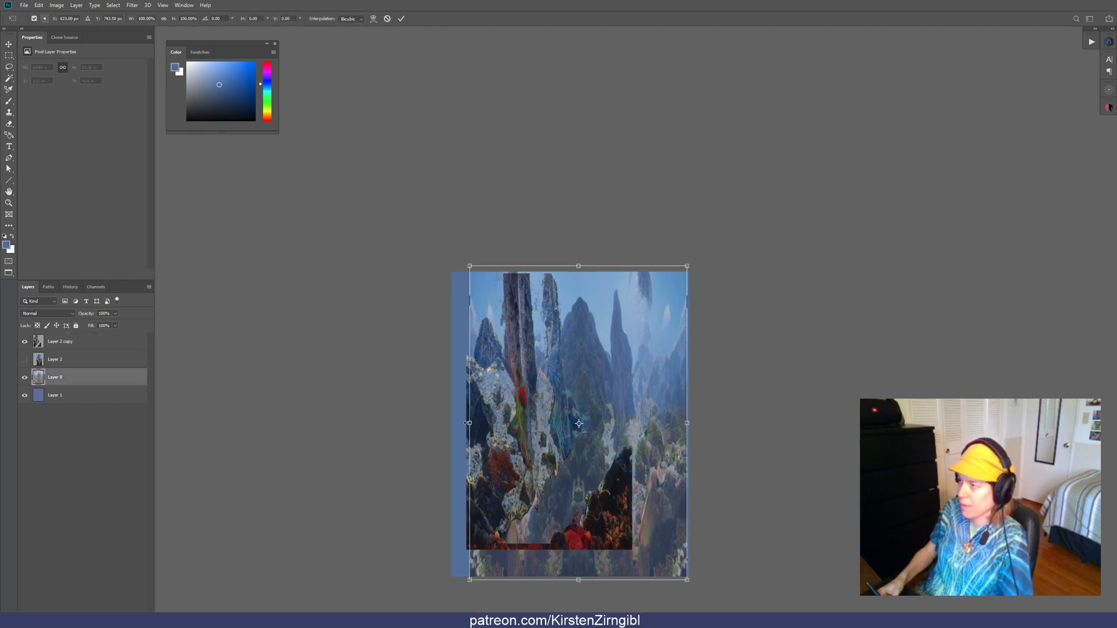
pyautogui.moveTo(467, 423)
pyautogui.mouseDown()
pyautogui.moveTo(488, 419)
pyautogui.moveTo(476, 418)
pyautogui.mouseUp()
pyautogui.press('Return')
# Duplicate Layer 0, flip the copy horizontally, and place it against the original's left edge to fill the canvas gap
pyautogui.hotkey('ctrl', 'j')
pyautogui.hotkey('ctrl', 'shift', 'h')
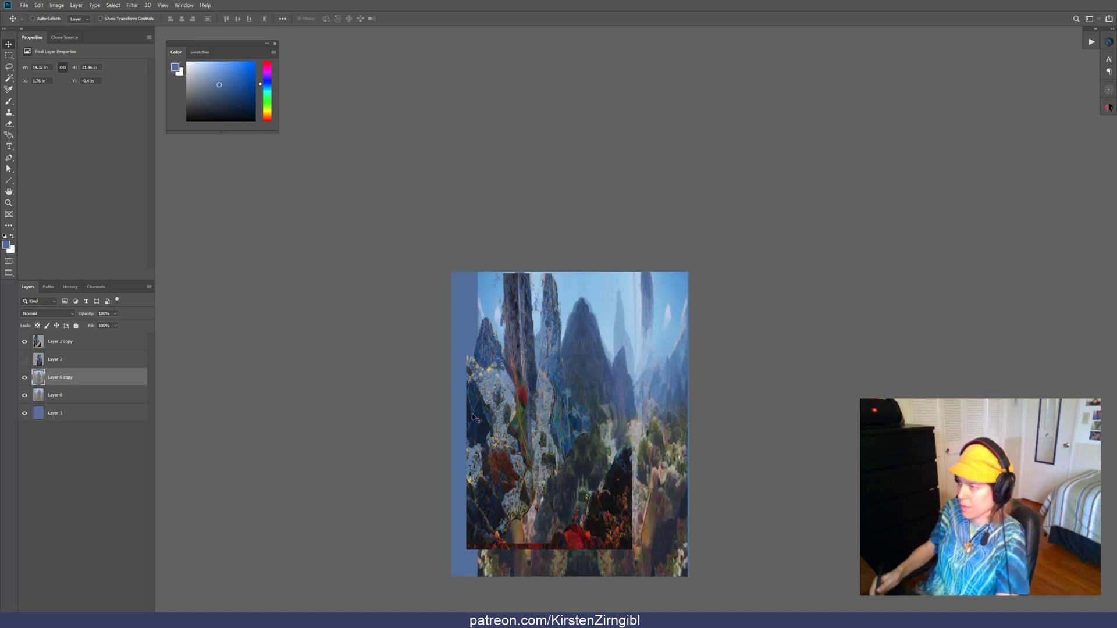
pyautogui.hotkey('ctrl', 't')
pyautogui.moveTo(639, 409); pyautogui.dragTo(420, 412)
pyautogui.press('Return')
# Merge the mirrored copy down into Layer 0 and shift the merged layer slightly right to cover the canvas edge
pyautogui.press('c')
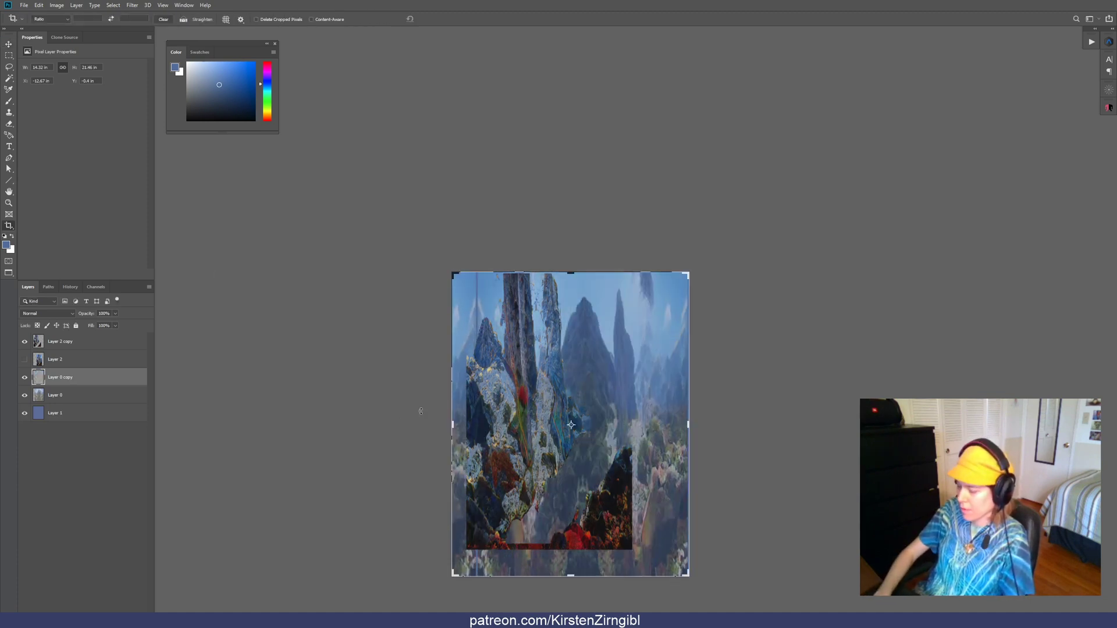
pyautogui.press('v')
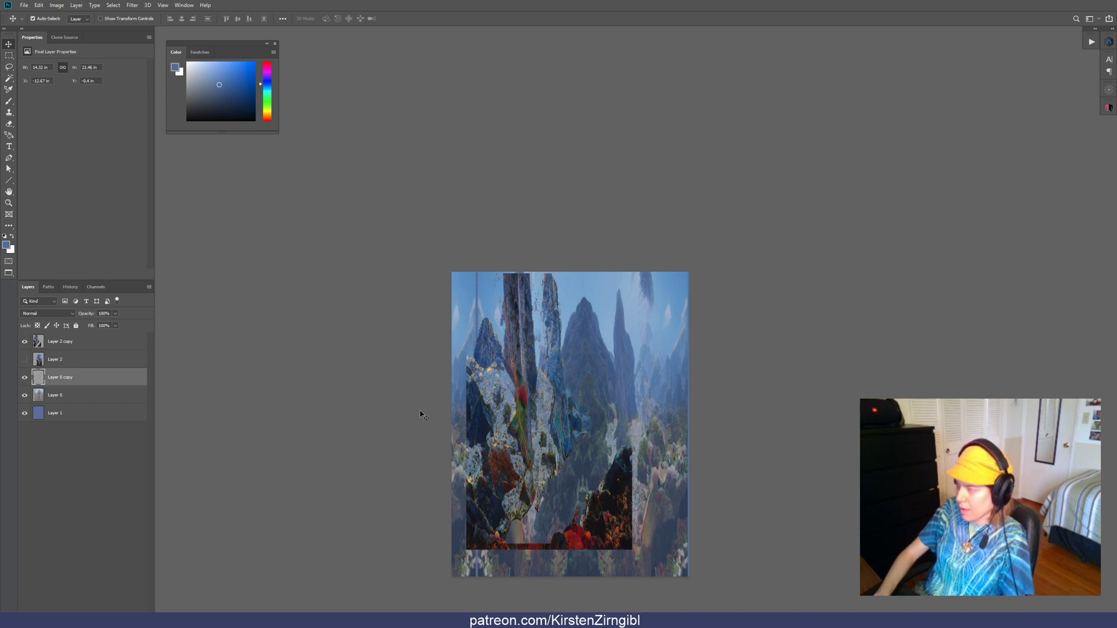
pyautogui.hotkey('ctrl', 'e')
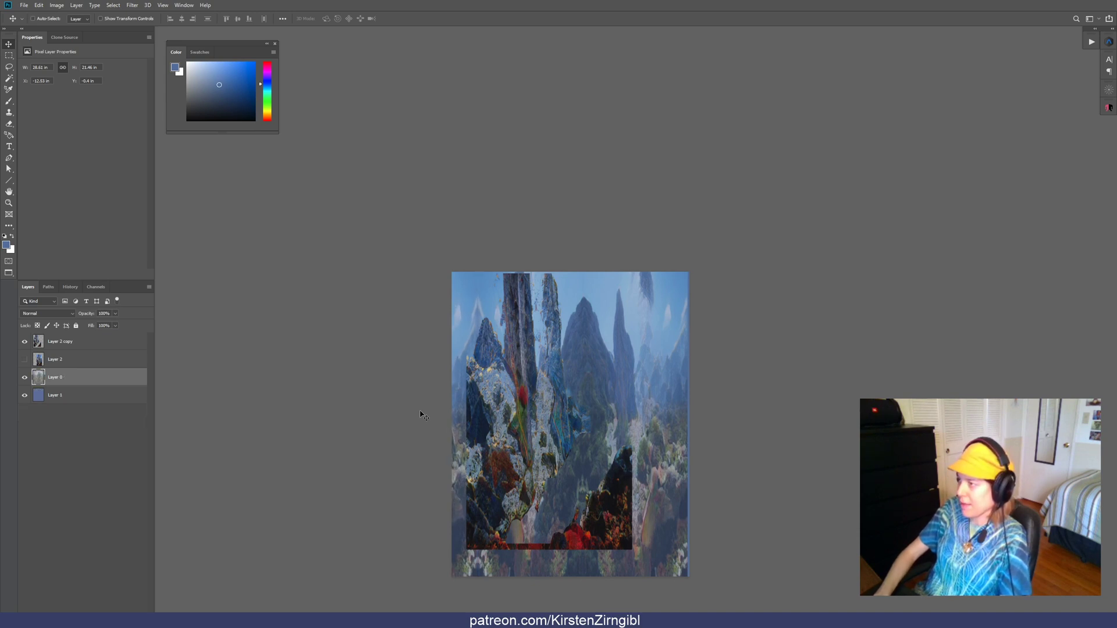
pyautogui.moveTo(670, 430); pyautogui.dragTo(670, 427)
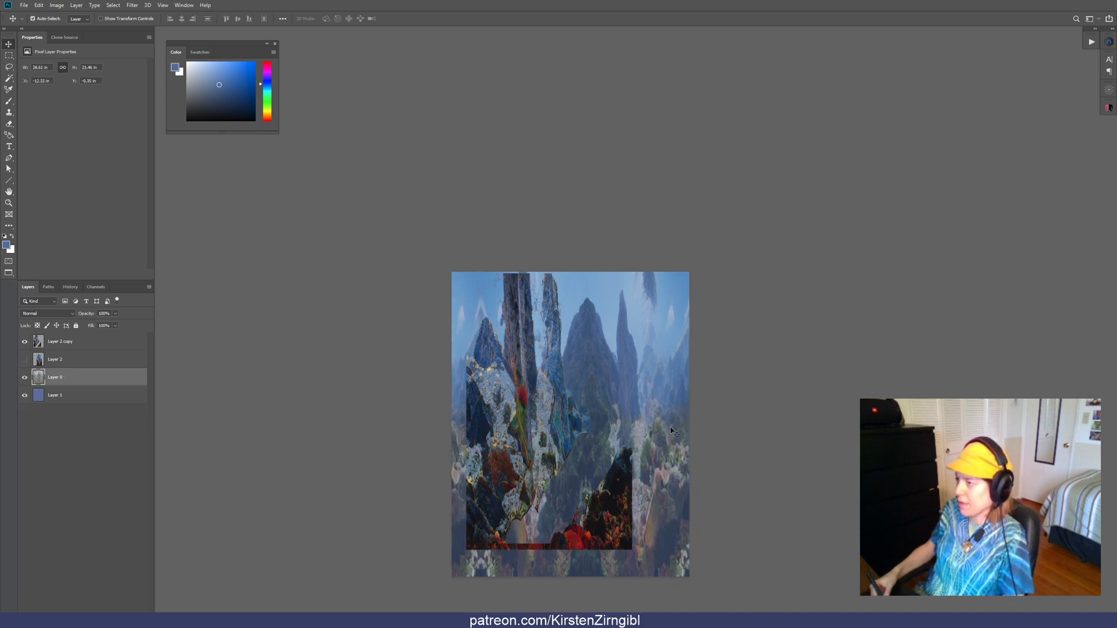
# Move Layer 2 copy to the canvas's left edge and shift its dark and red rock section into the lower-right corner
pyautogui.moveTo(490, 406); pyautogui.dragTo(473, 399)
pyautogui.press('e')
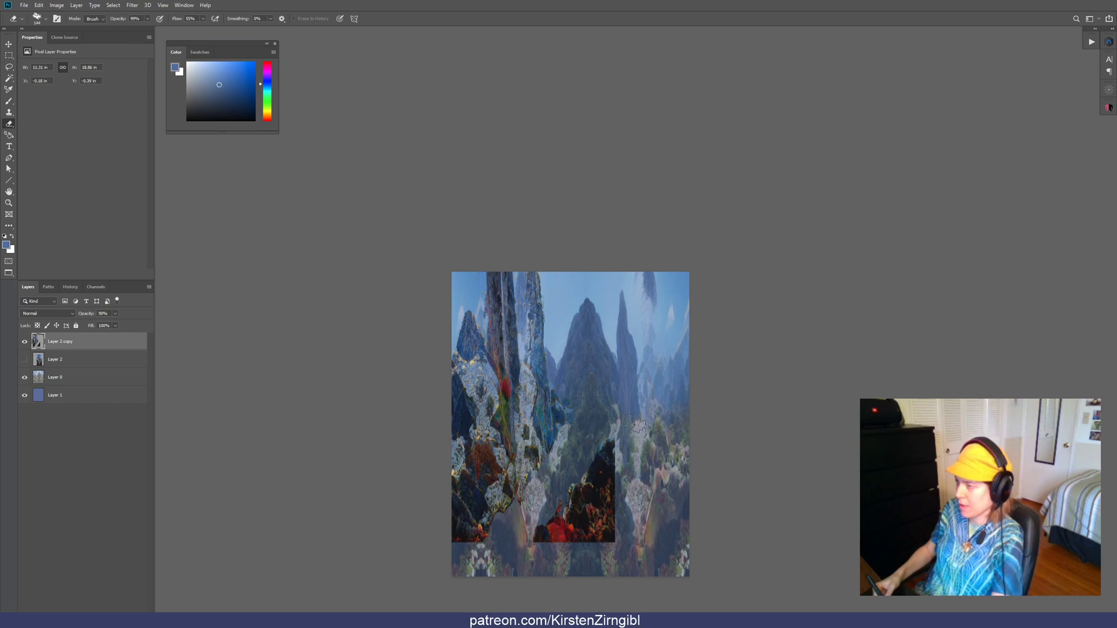
pyautogui.press('v')
pyautogui.moveTo(606, 504)
pyautogui.mouseDown()
pyautogui.moveTo(693, 546)
pyautogui.moveTo(682, 542)
pyautogui.mouseUp()
pyautogui.moveTo(521, 433); pyautogui.dragTo(521, 429)
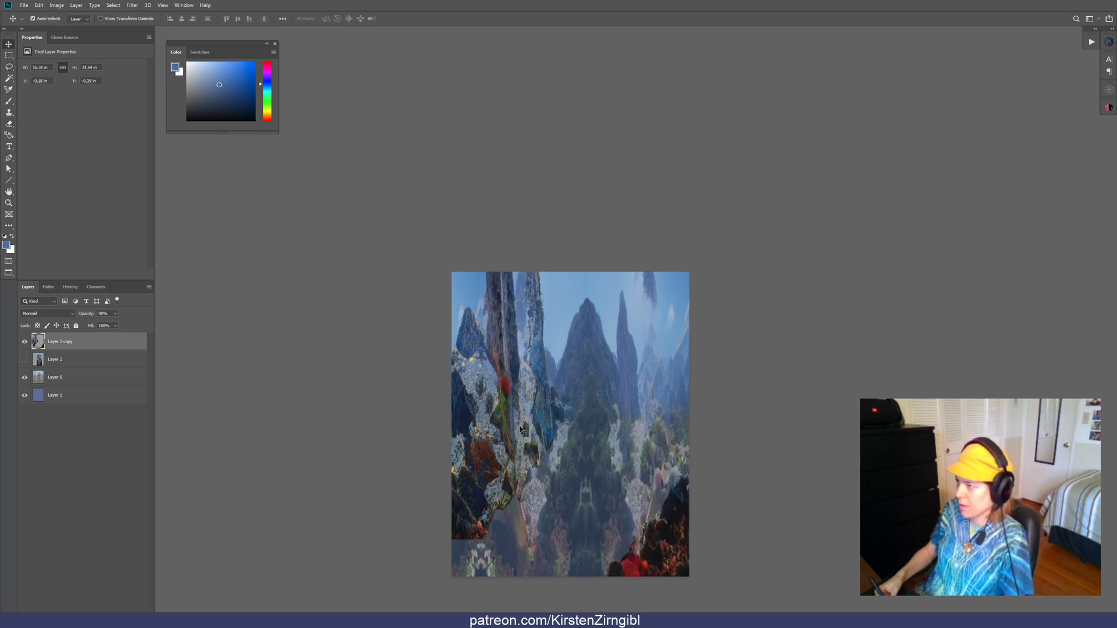
# Copy the red-foreground scene image from the Untitled-1 document into scene00986.jpg as a new layer and view that document full screen
pyautogui.press('f')
pyautogui.press('f')
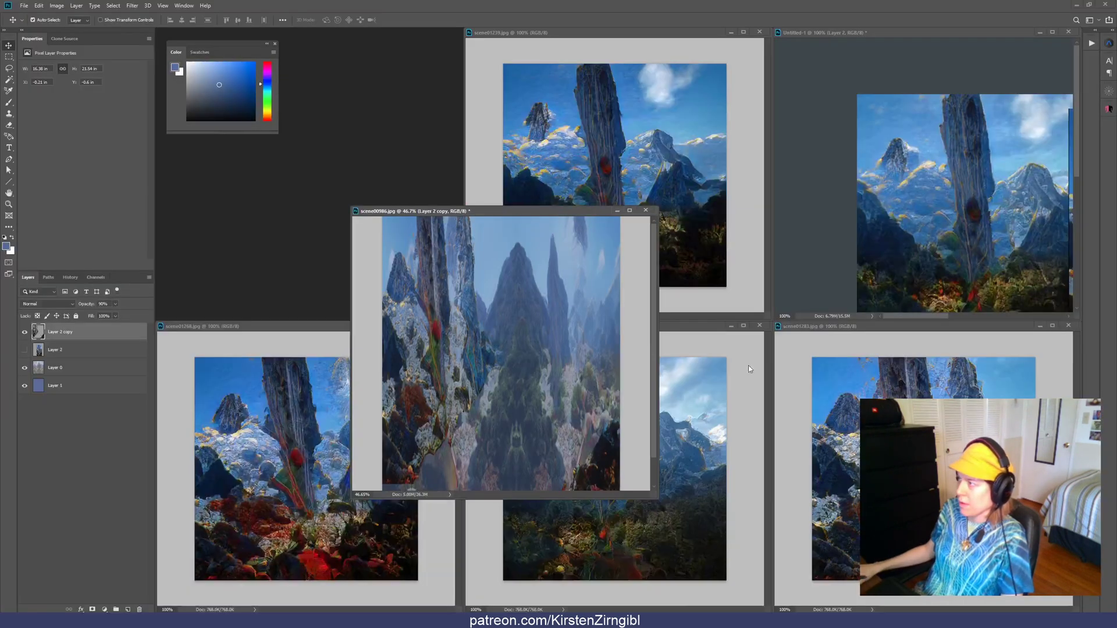
pyautogui.click(968, 235)
pyautogui.moveTo(979, 247); pyautogui.dragTo(950, 203)
pyautogui.scroll(-3, 952, 207)
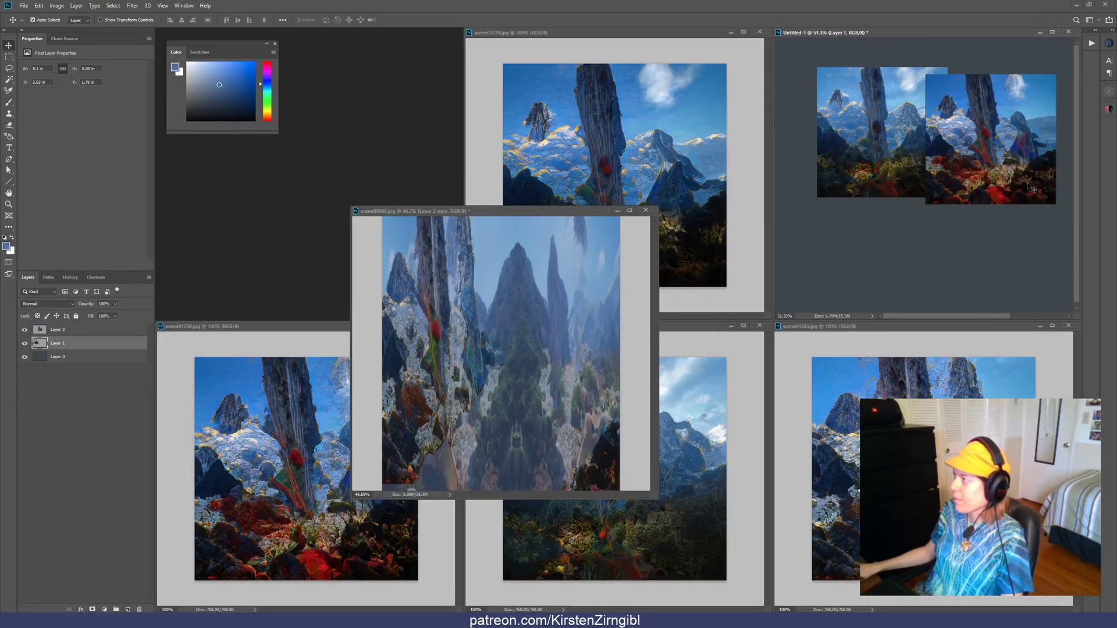
pyautogui.moveTo(996, 159); pyautogui.dragTo(520, 367)
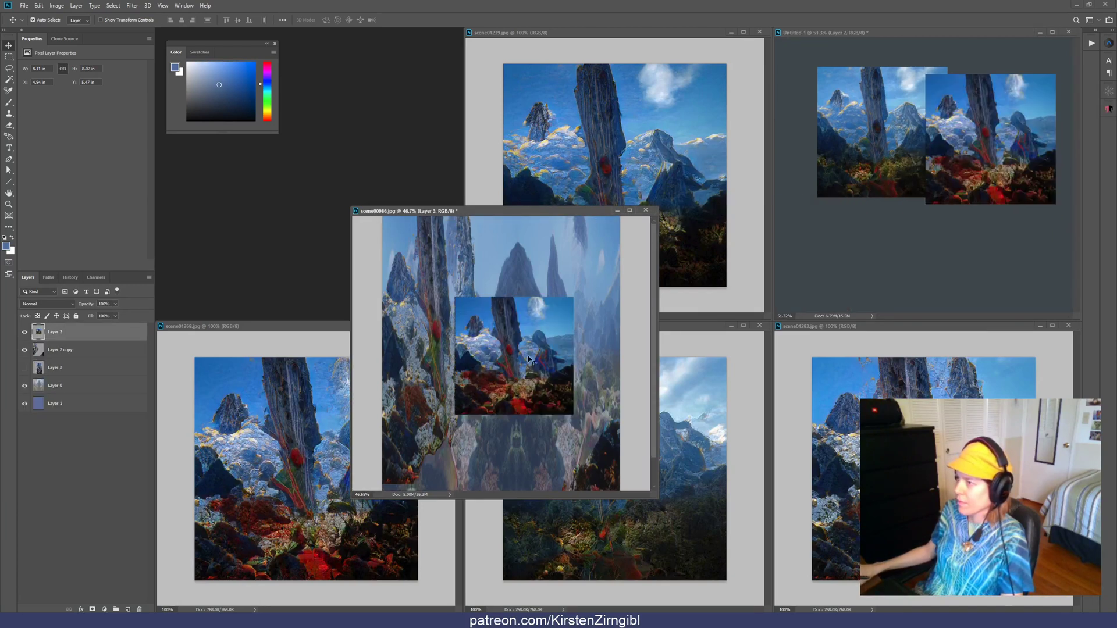
pyautogui.press('f')
pyautogui.scroll(3, 502, 300)
# Trim a thin strip off Layer 3's left edge and move the layer down and to the right over the scene
pyautogui.press('m')
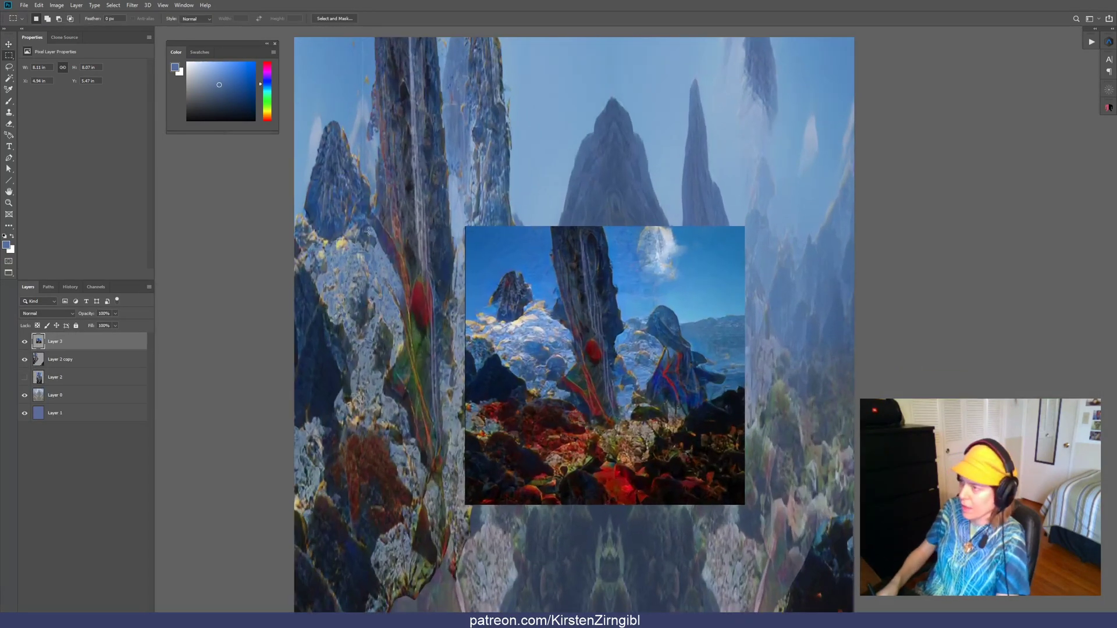
pyautogui.moveTo(435, 191); pyautogui.dragTo(467, 550)
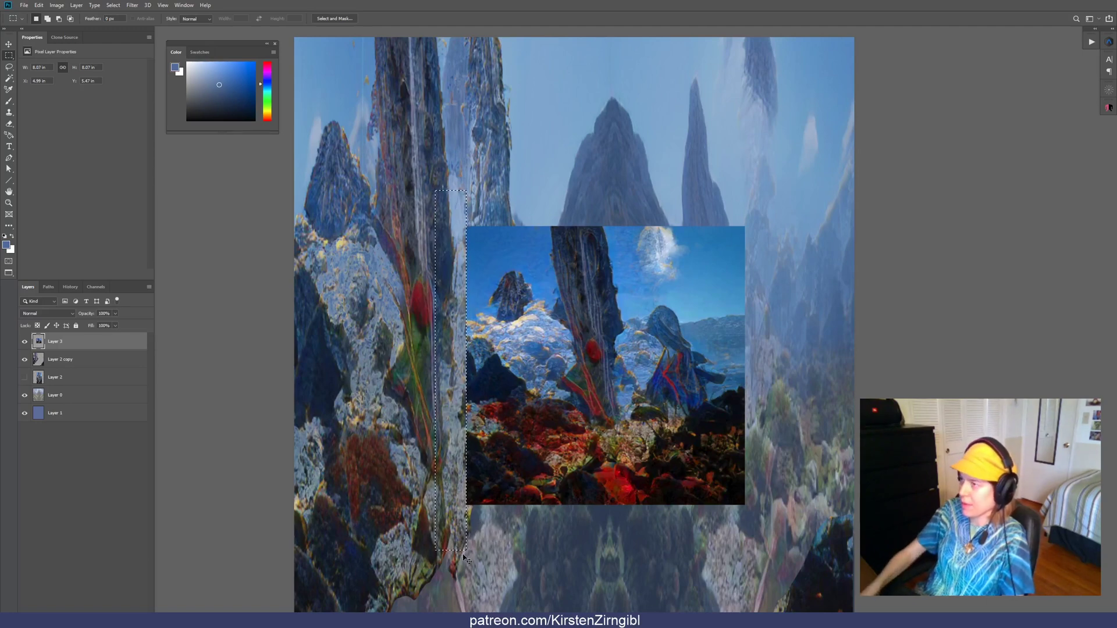
pyautogui.scroll(-5, 497, 535)
pyautogui.press('v')
pyautogui.moveTo(558, 505); pyautogui.dragTo(582, 510)
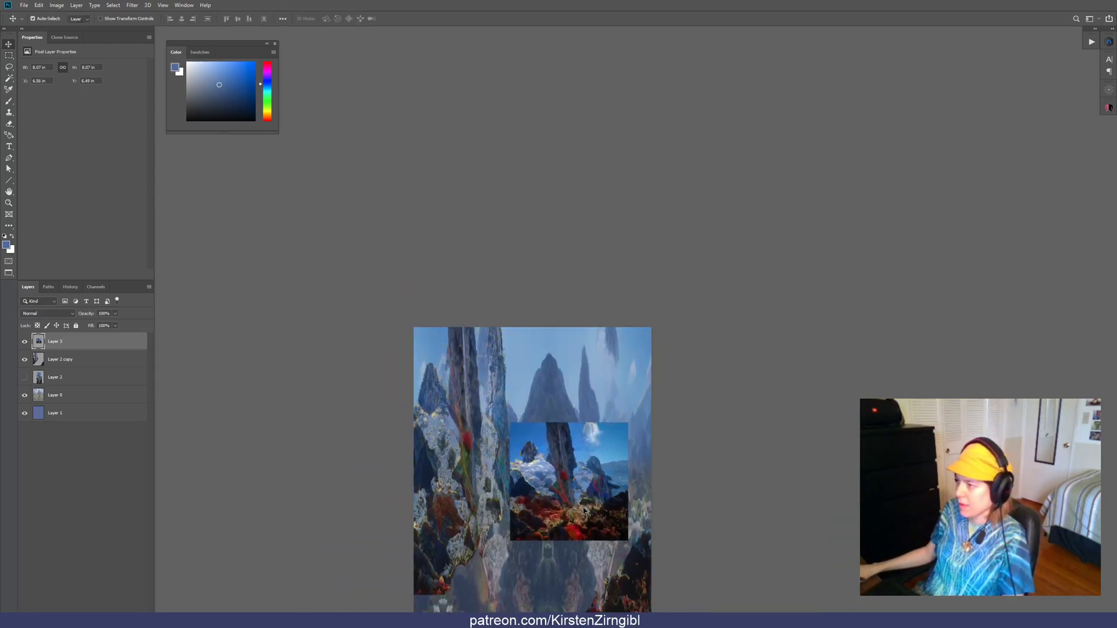
pyautogui.scroll(2, 582, 511)
pyautogui.scroll(-2, 585, 511)
pyautogui.moveTo(602, 457); pyautogui.dragTo(600, 469)
# Select Layer 3's blue sky with the Magic Wand and subtract the stray areas below the horizon with the Lasso
pyautogui.press('e')
pyautogui.scroll(5, 605, 414)
pyautogui.press('w')
pyautogui.click(635, 422)
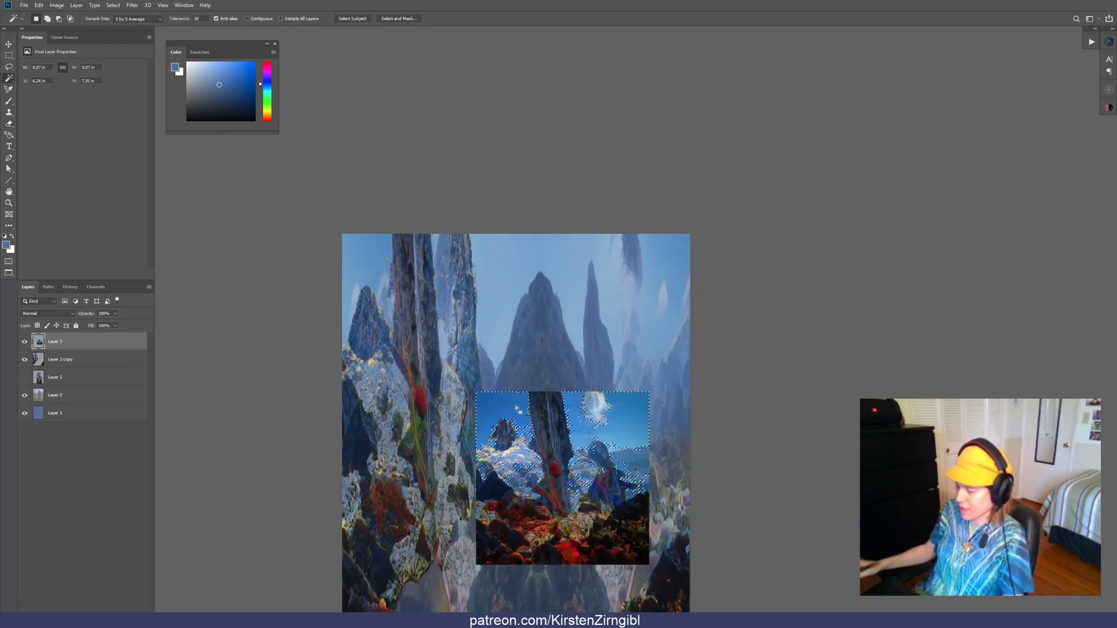
pyautogui.press('l')
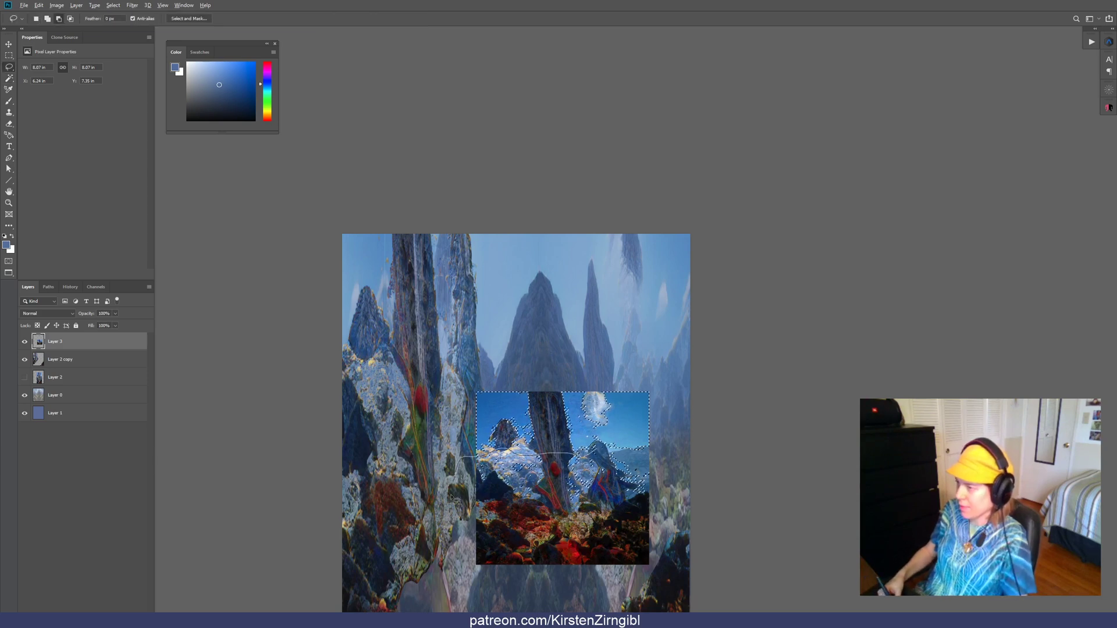
pyautogui.moveTo(451, 496)
pyautogui.mouseDown()
pyautogui.moveTo(651, 459)
pyautogui.moveTo(618, 450)
pyautogui.mouseUp()
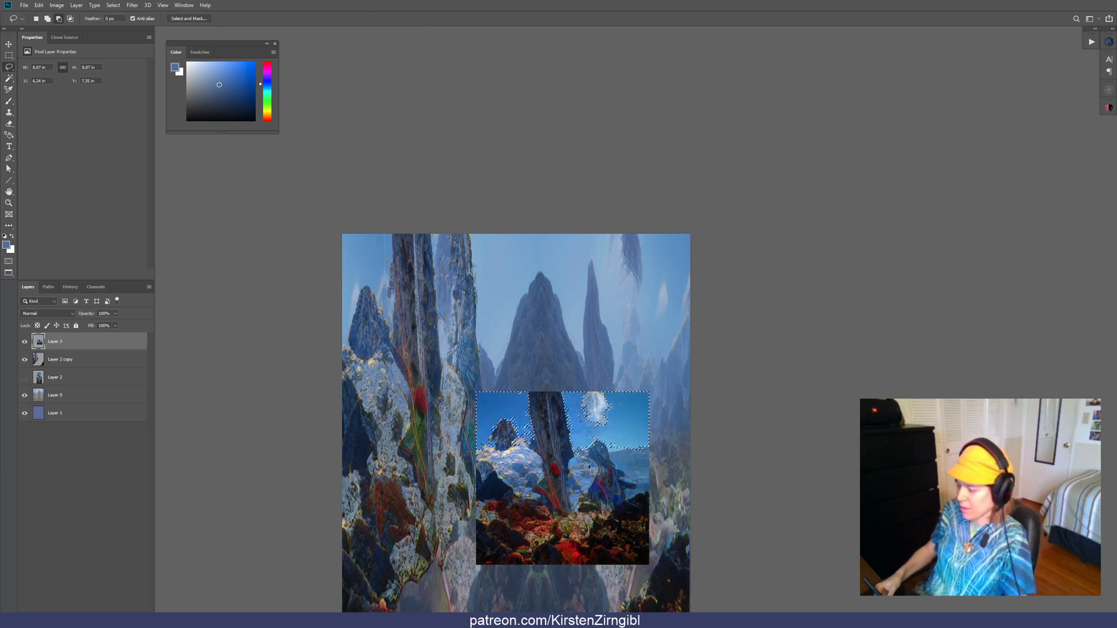
# Refine the sky selection in Select and Mask with Shift Edge at +50%, and delete the sky from Layer 3
pyautogui.hotkey('ctrl', 'alt', 'r')
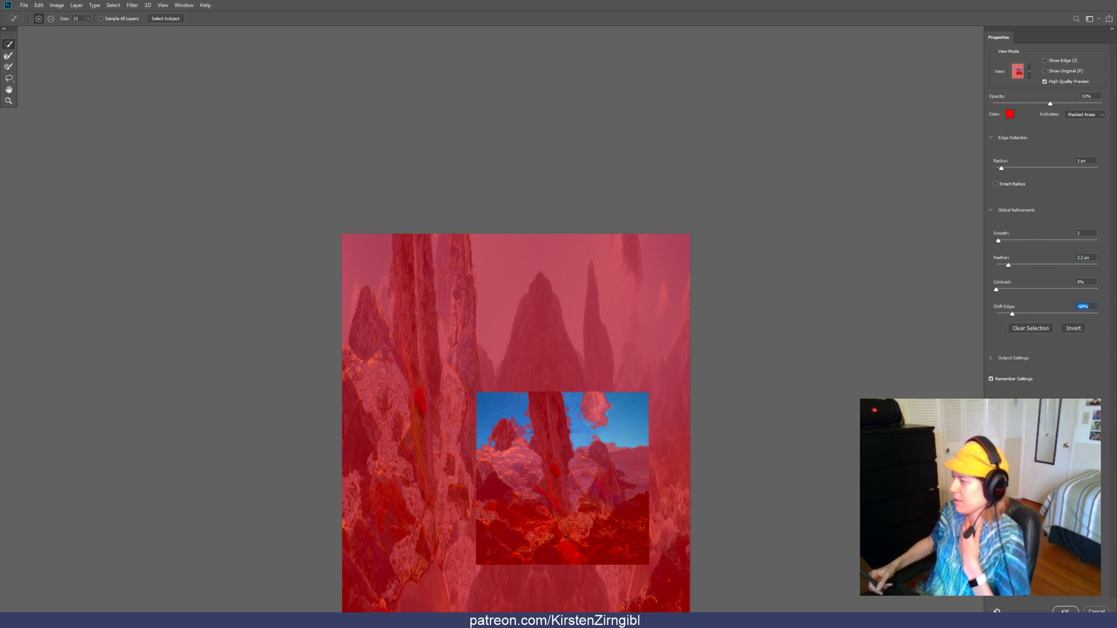
pyautogui.click(1061, 314)
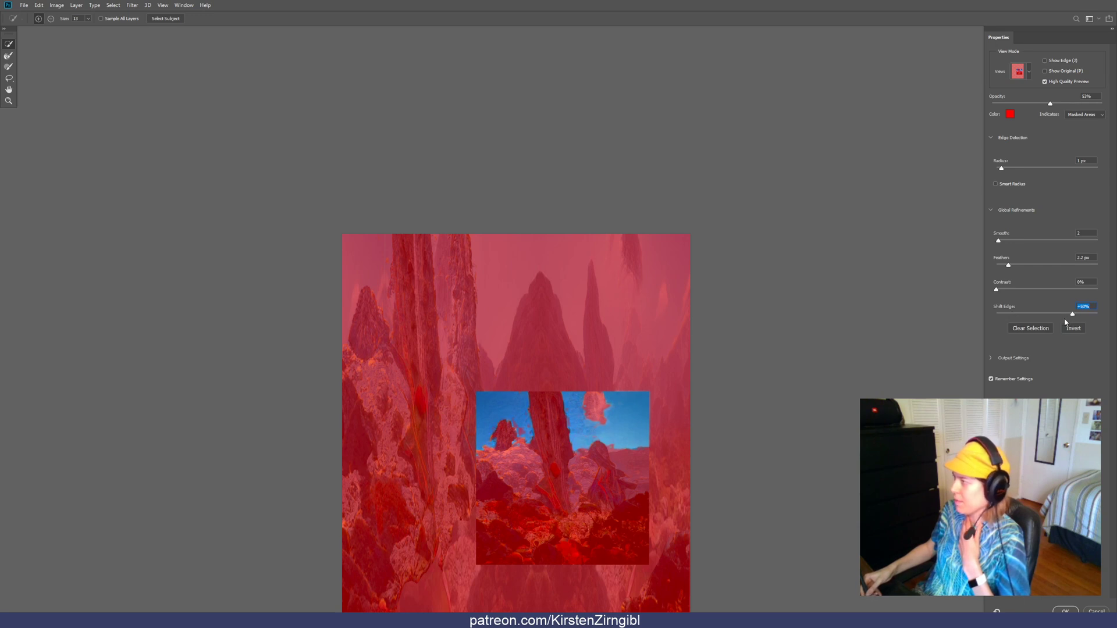
pyautogui.click(1064, 610)
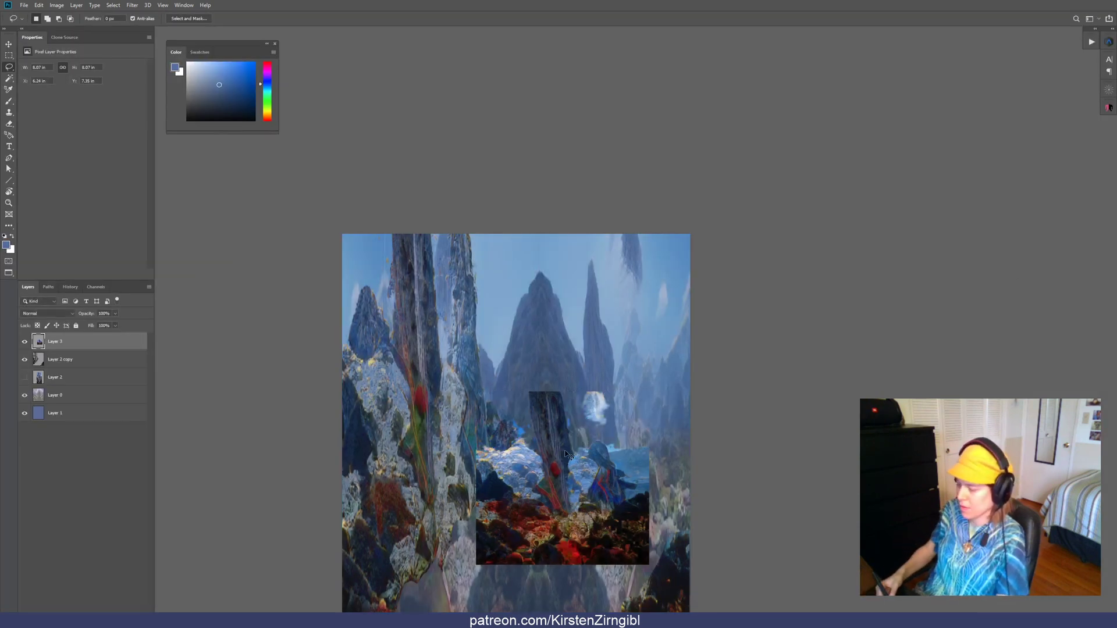
# Stretch Layer 3 vertically to about 8.07 × 19.31 in and position it in the right half of the canvas
pyautogui.hotkey('ctrl', 't')
pyautogui.moveTo(564, 390); pyautogui.dragTo(563, 238)
pyautogui.scroll(-2, 619, 387)
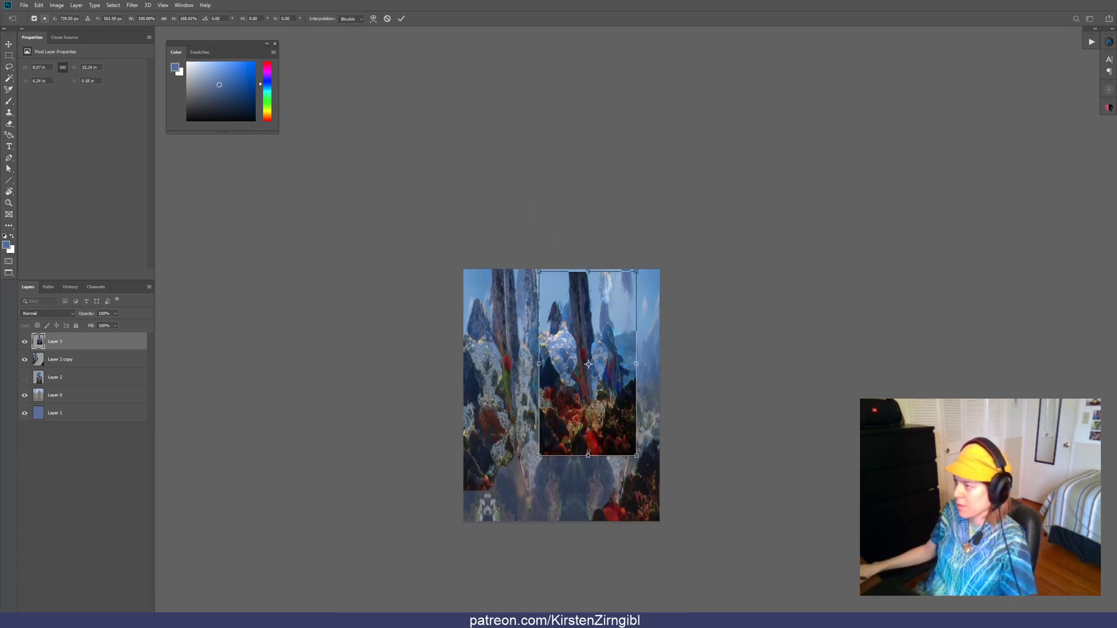
pyautogui.moveTo(588, 453); pyautogui.dragTo(550, 493)
pyautogui.moveTo(565, 436); pyautogui.dragTo(615, 435)
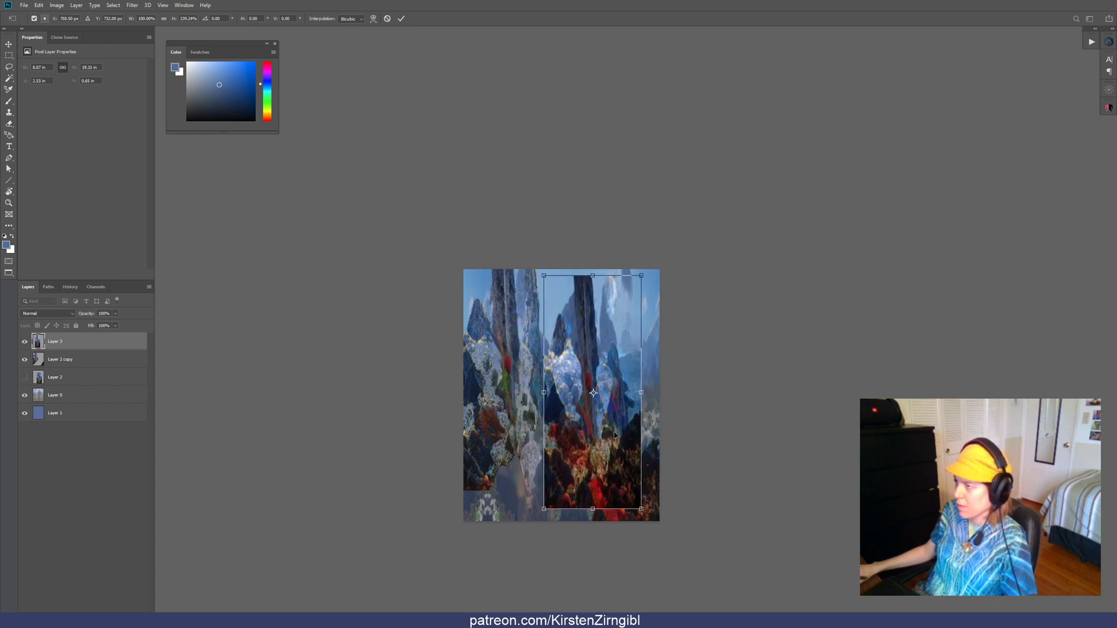
pyautogui.press('Return')
# Enlarge the canvas with the Crop tool, adding empty space above the scene and widening it
pyautogui.press('l')
pyautogui.press('c')
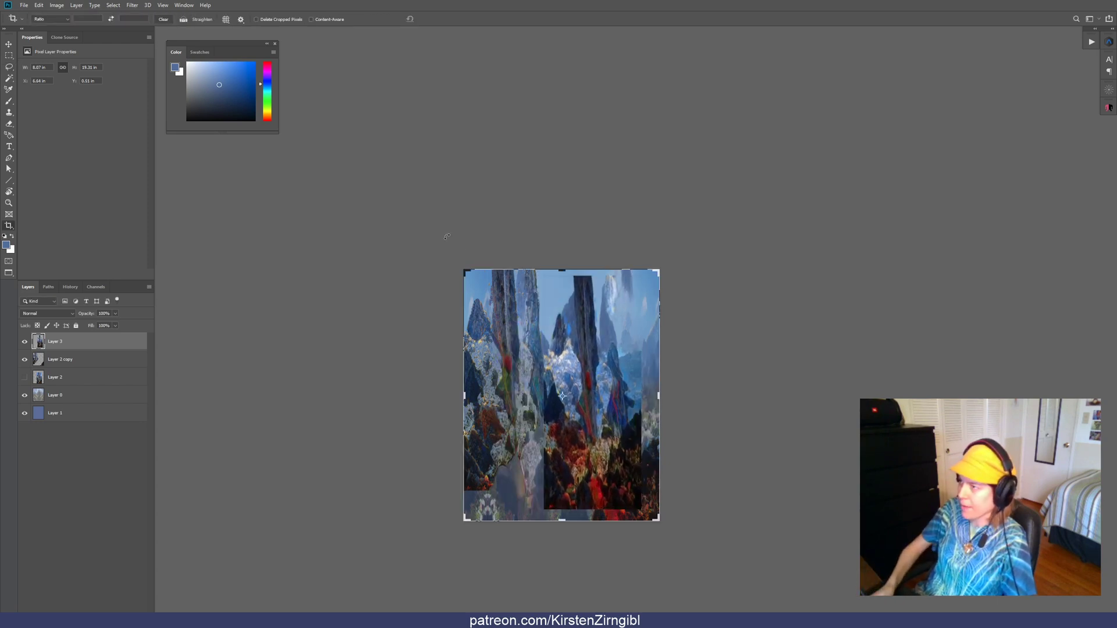
pyautogui.moveTo(465, 269); pyautogui.dragTo(443, 227)
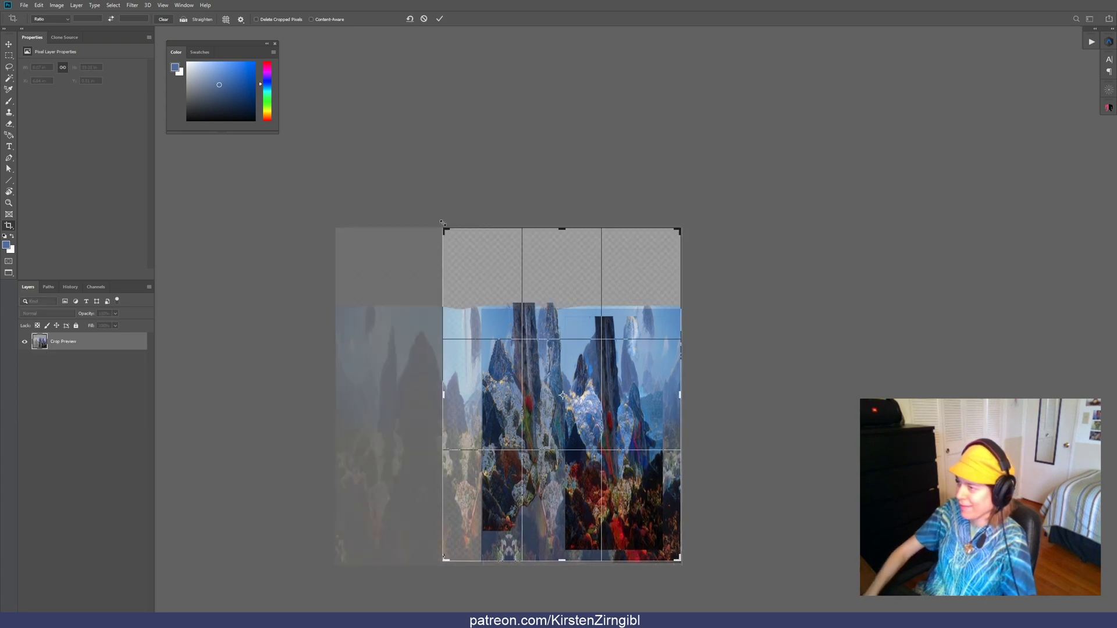
pyautogui.press('Return')
# Move Layer 3 to the canvas's left side and place Layer 2 copy, flipped horizontally, on the right side
pyautogui.moveTo(588, 290); pyautogui.dragTo(459, 333)
pyautogui.moveTo(519, 280)
pyautogui.mouseDown()
pyautogui.moveTo(565, 276)
pyautogui.moveTo(538, 271)
pyautogui.moveTo(552, 268)
pyautogui.moveTo(527, 287)
pyautogui.moveTo(536, 280)
pyautogui.mouseUp()
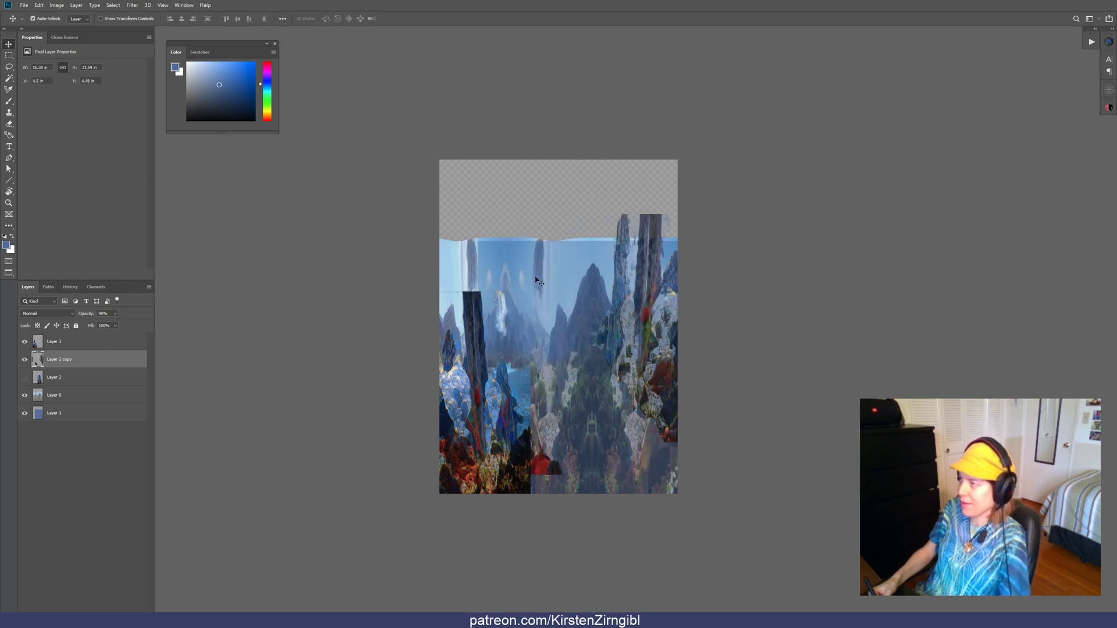
# Move Layer 2 copy upward, then cut its lower-left portion onto a separate layer and hide that layer
pyautogui.moveTo(644, 344); pyautogui.dragTo(590, 306)
pyautogui.press('l')
pyautogui.moveTo(562, 375); pyautogui.dragTo(532, 323)
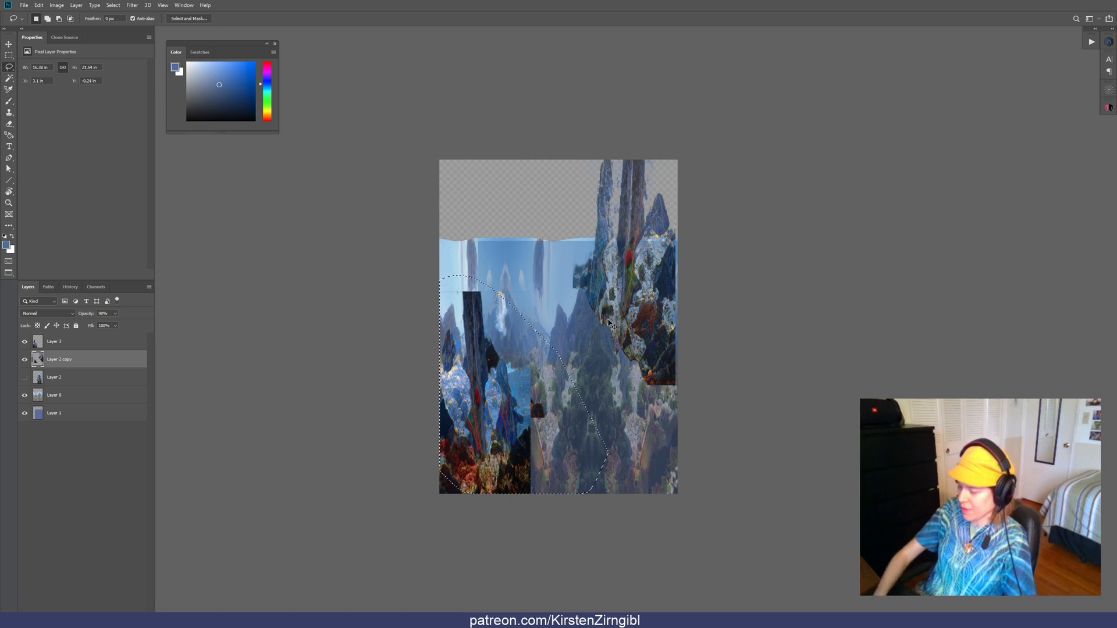
pyautogui.hotkey('ctrl', 'shift', 'j')
pyautogui.click(24, 360)
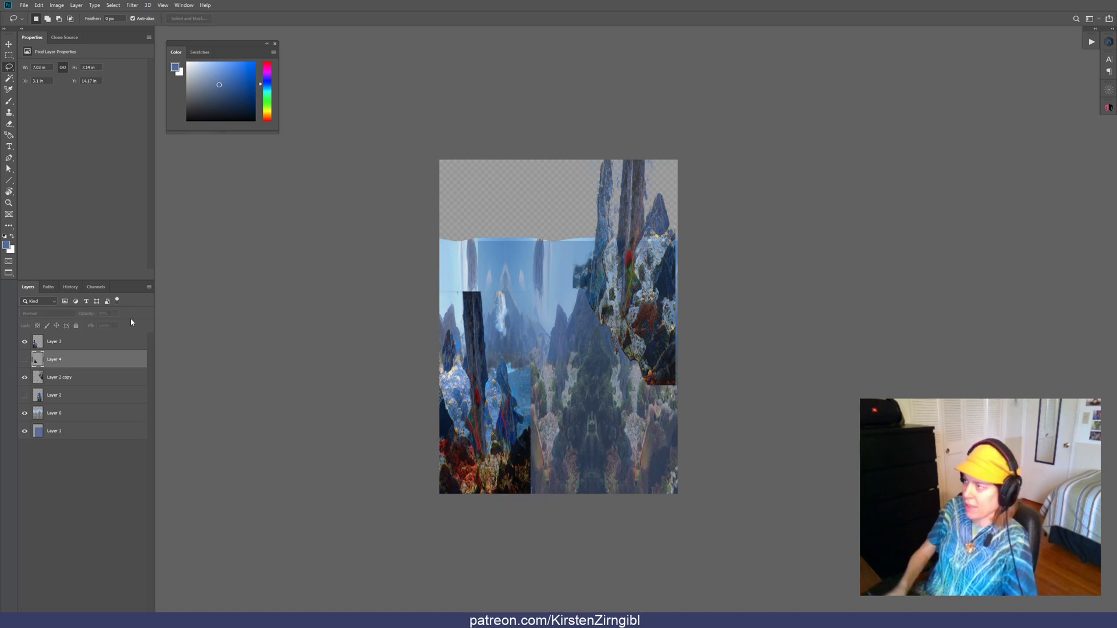
# Move Layer 2 copy to the middle of the canvas and enlarge Layer 3 to about 11.57 × 27.68 in
pyautogui.moveTo(610, 304)
pyautogui.mouseDown()
pyautogui.moveTo(591, 336)
pyautogui.moveTo(622, 311)
pyautogui.moveTo(585, 334)
pyautogui.moveTo(574, 295)
pyautogui.moveTo(584, 308)
pyautogui.moveTo(519, 406)
pyautogui.moveTo(500, 330)
pyautogui.mouseUp()
pyautogui.press('v')
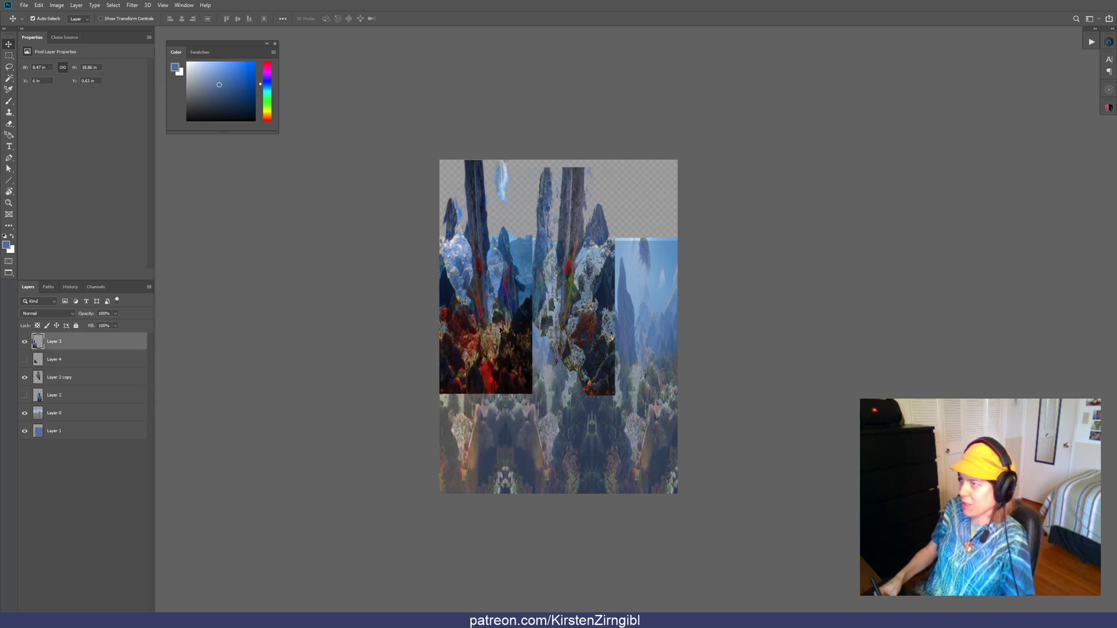
pyautogui.hotkey('ctrl', 't')
pyautogui.moveTo(533, 394); pyautogui.dragTo(575, 494)
pyautogui.press('Return')
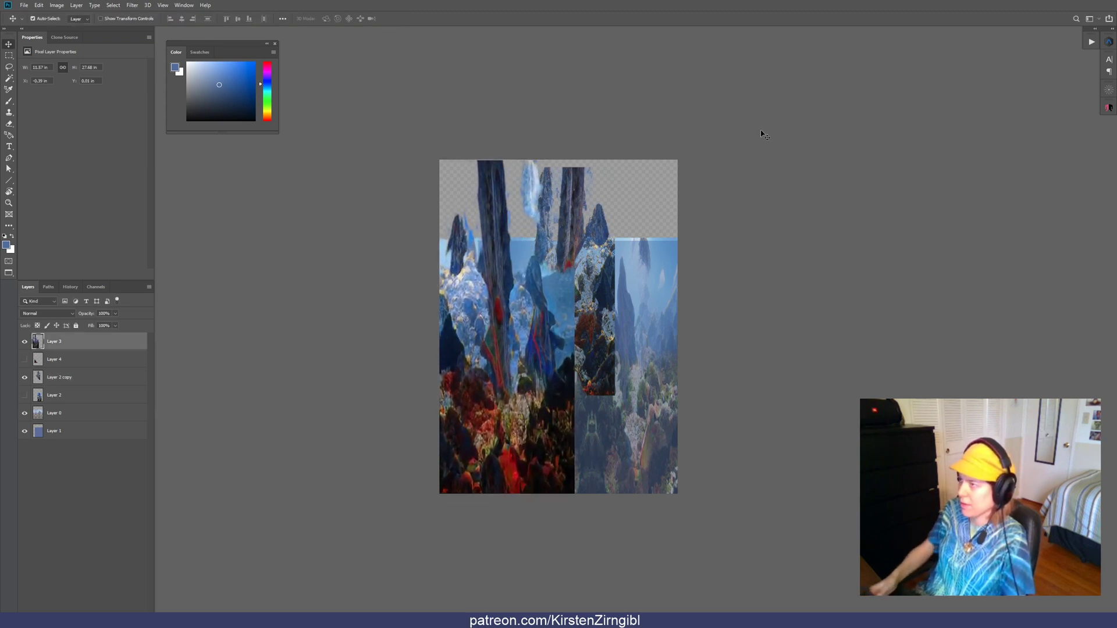
pyautogui.moveTo(537, 415)
pyautogui.mouseDown()
pyautogui.moveTo(568, 411)
pyautogui.moveTo(553, 406)
pyautogui.mouseUp()
# Fade out Layer 3's lower part with black gradients on a new layer mask, and move the layer to the canvas centre
pyautogui.hotkey('ctrl', 'shift', 'm')
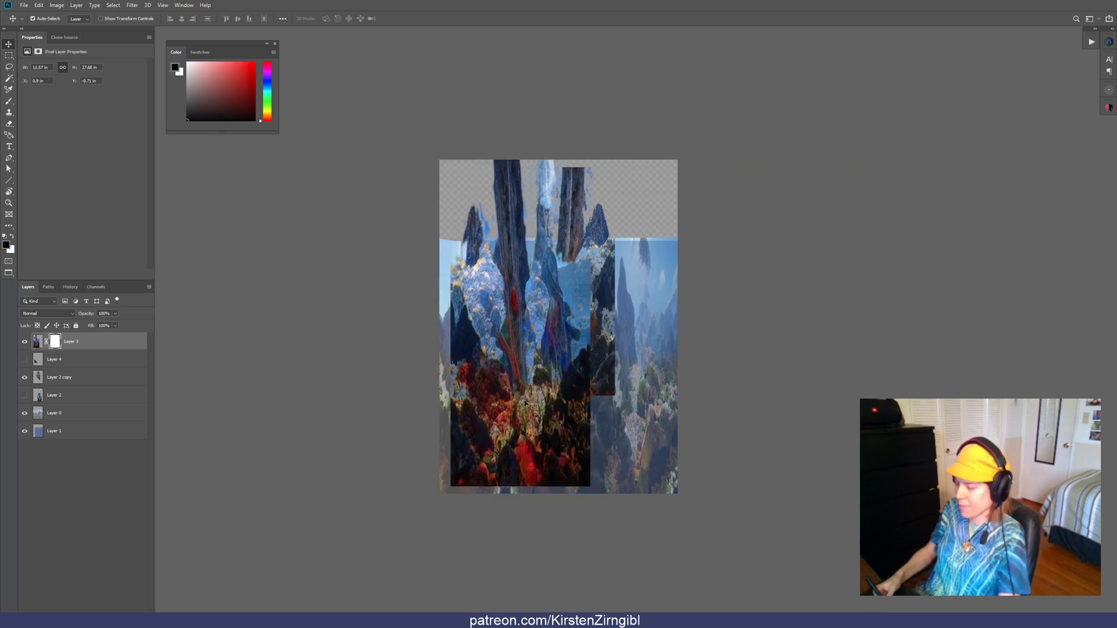
pyautogui.press('g')
pyautogui.moveTo(525, 515)
pyautogui.mouseDown()
pyautogui.moveTo(527, 360)
pyautogui.moveTo(552, 343)
pyautogui.mouseUp()
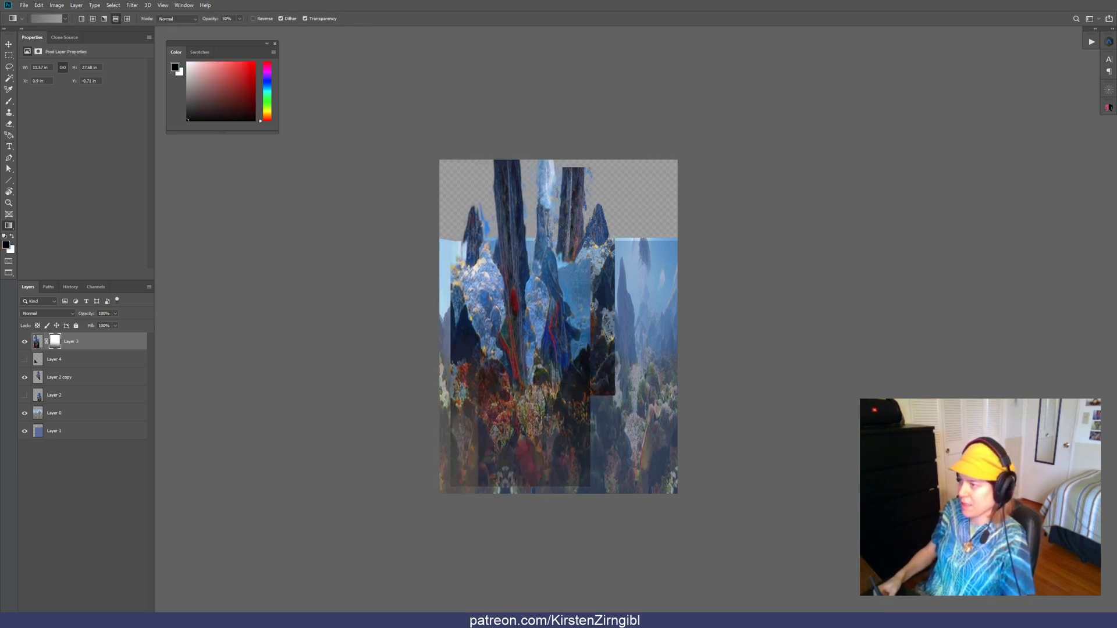
pyautogui.moveTo(581, 529); pyautogui.dragTo(576, 413)
pyautogui.moveTo(520, 455); pyautogui.dragTo(521, 449)
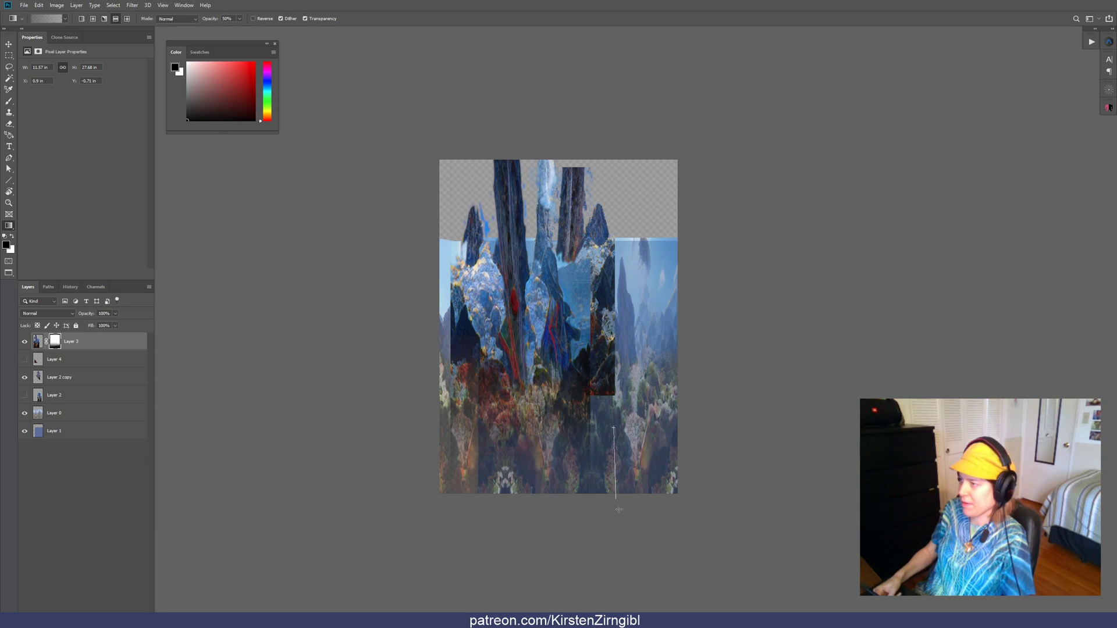
pyautogui.hotkey('ctrl', 'z')
pyautogui.hotkey('ctrl', 'z')
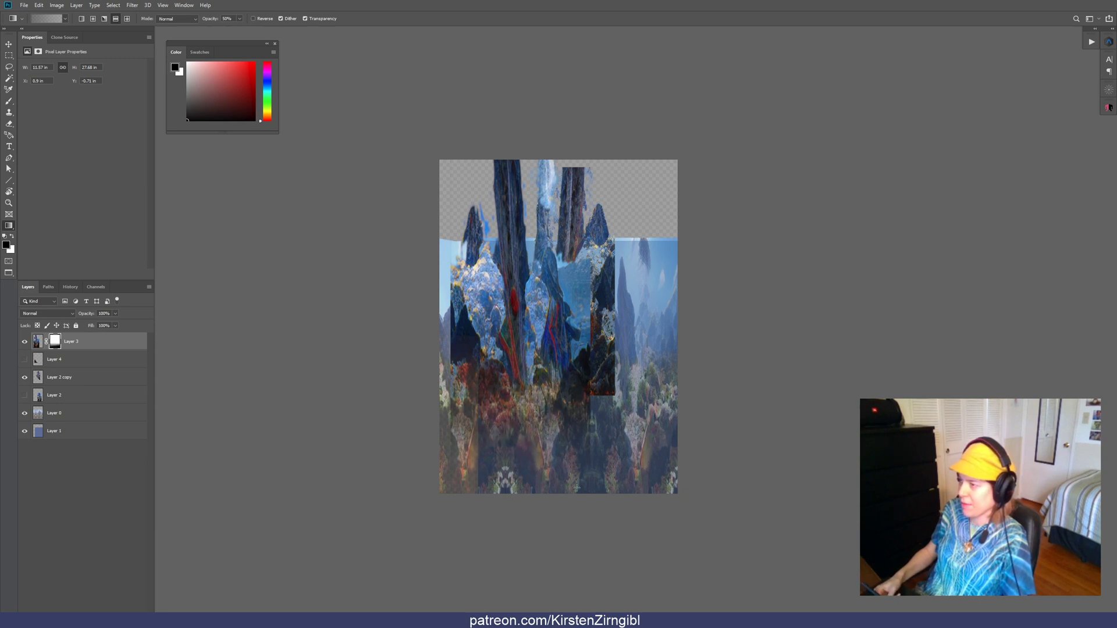
pyautogui.press('v')
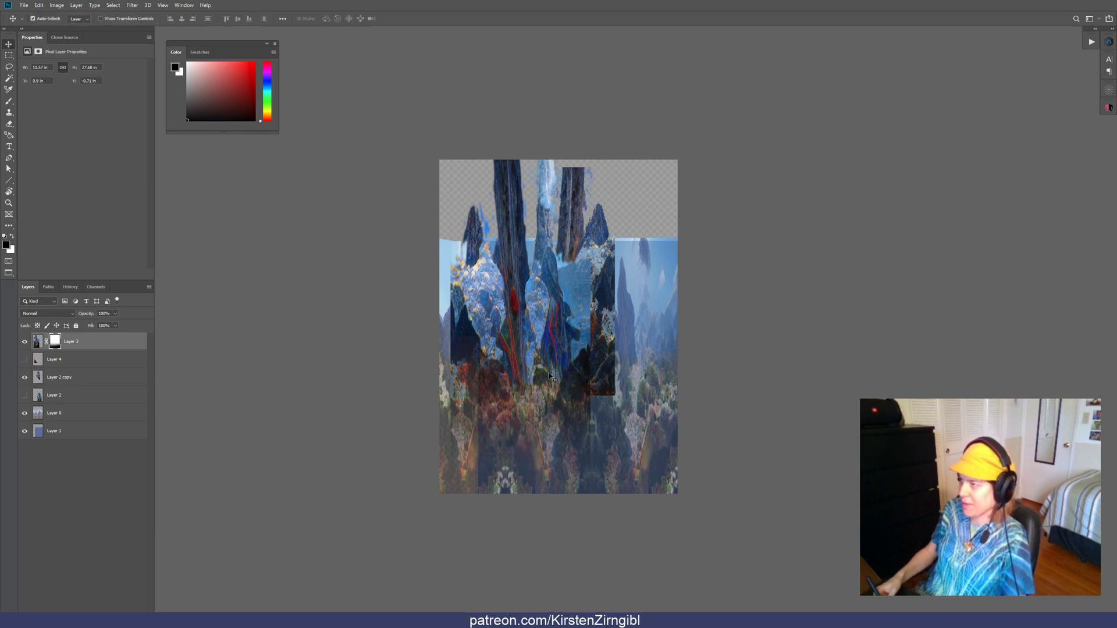
pyautogui.moveTo(489, 270); pyautogui.dragTo(510, 302)
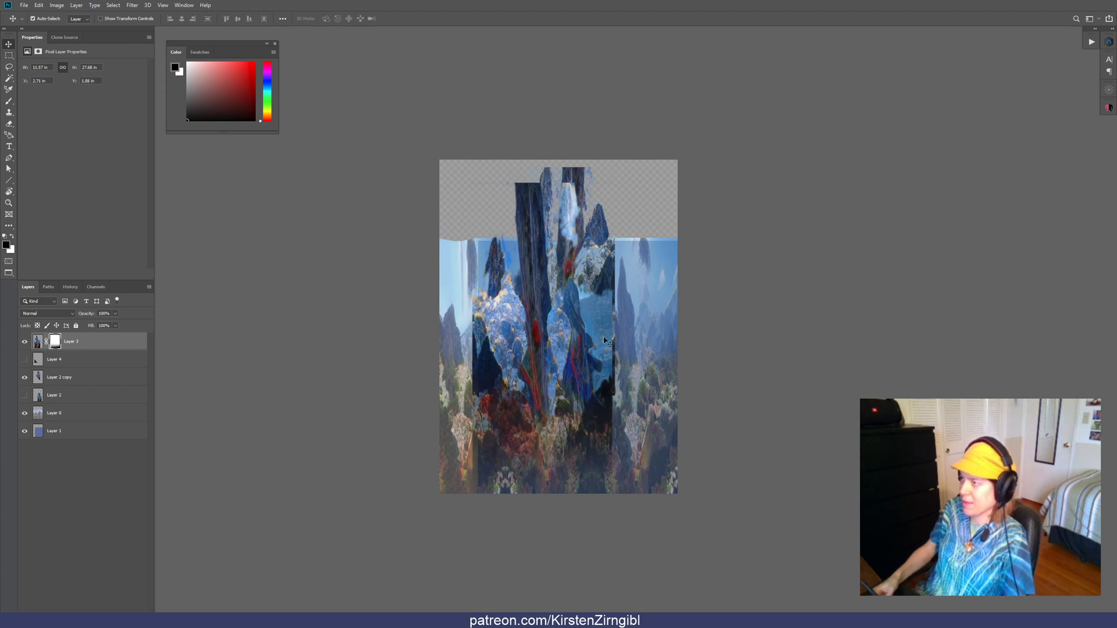
pyautogui.press('l')
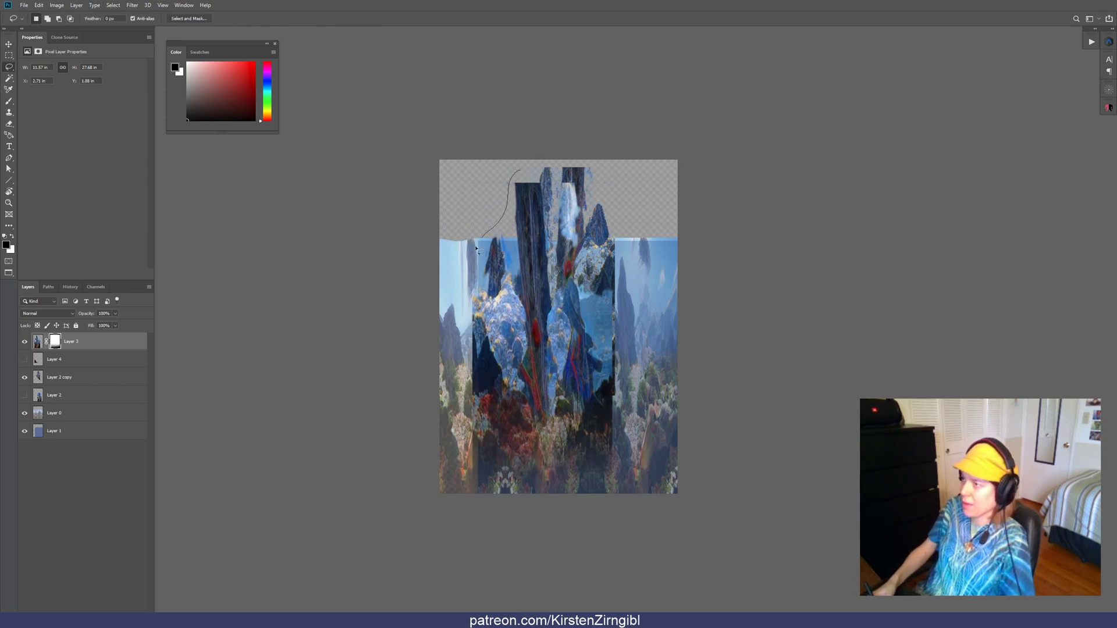
pyautogui.moveTo(469, 308)
pyautogui.mouseDown()
pyautogui.moveTo(458, 251)
pyautogui.moveTo(532, 156)
pyautogui.mouseUp()
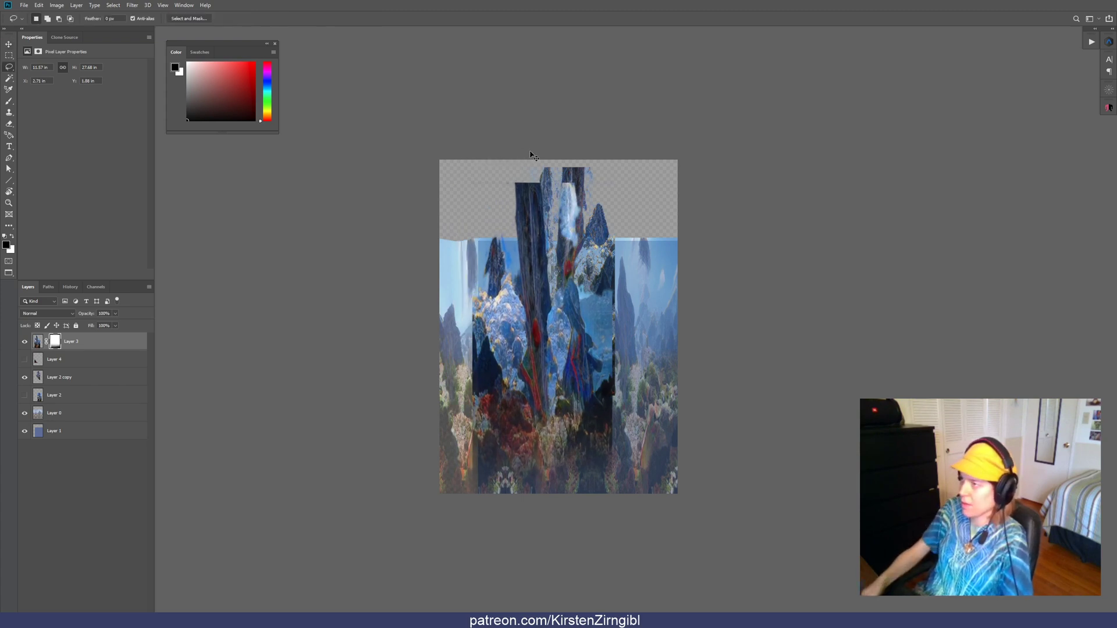
pyautogui.press('v')
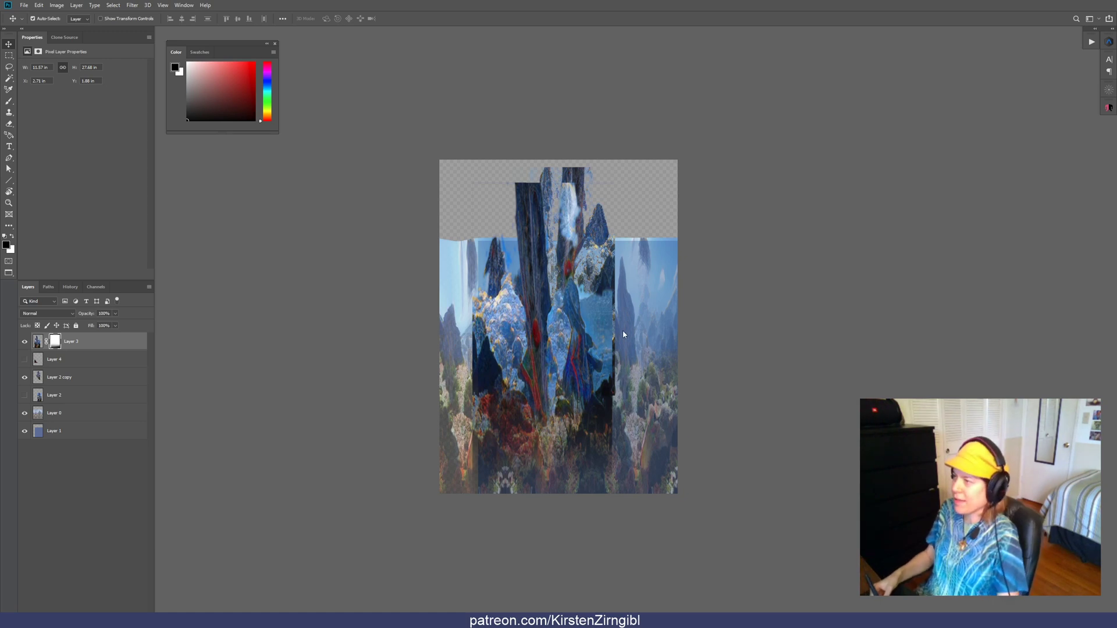
pyautogui.moveTo(623, 331); pyautogui.dragTo(622, 381)
pyautogui.hotkey('ctrl', 'z')
# Nudge Layer 3 up and left, then lasso and delete its white cloud fragment beside the tall rock pillar
pyautogui.scroll(1, 608, 278)
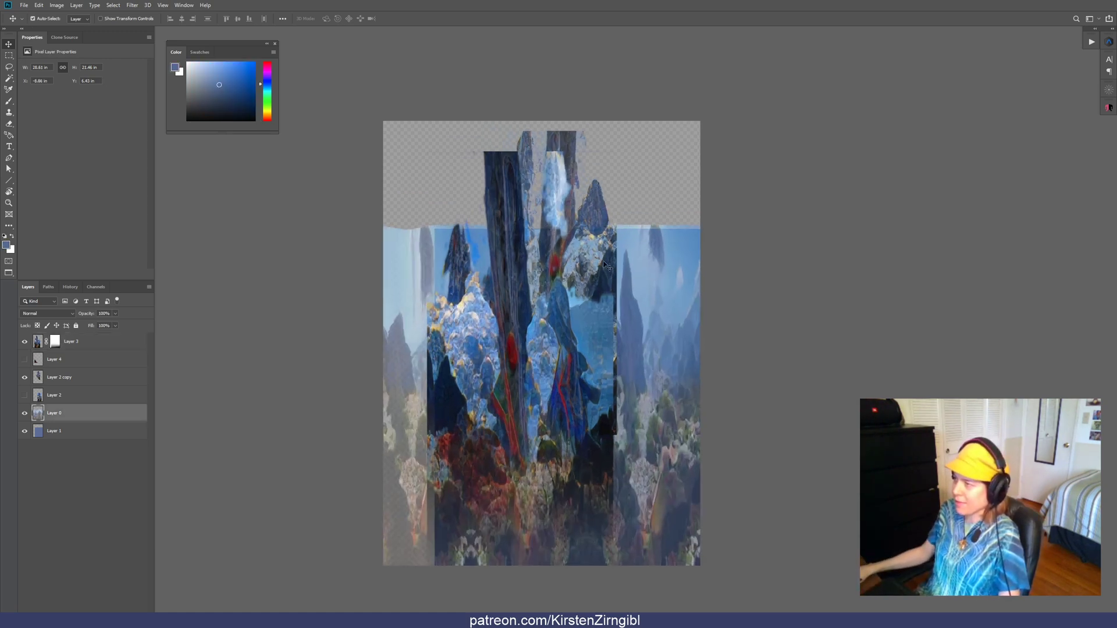
pyautogui.scroll(1, 603, 263)
pyautogui.moveTo(597, 280); pyautogui.dragTo(584, 302)
pyautogui.moveTo(482, 322)
pyautogui.mouseDown()
pyautogui.moveTo(454, 301)
pyautogui.moveTo(472, 303)
pyautogui.mouseUp()
pyautogui.press('l')
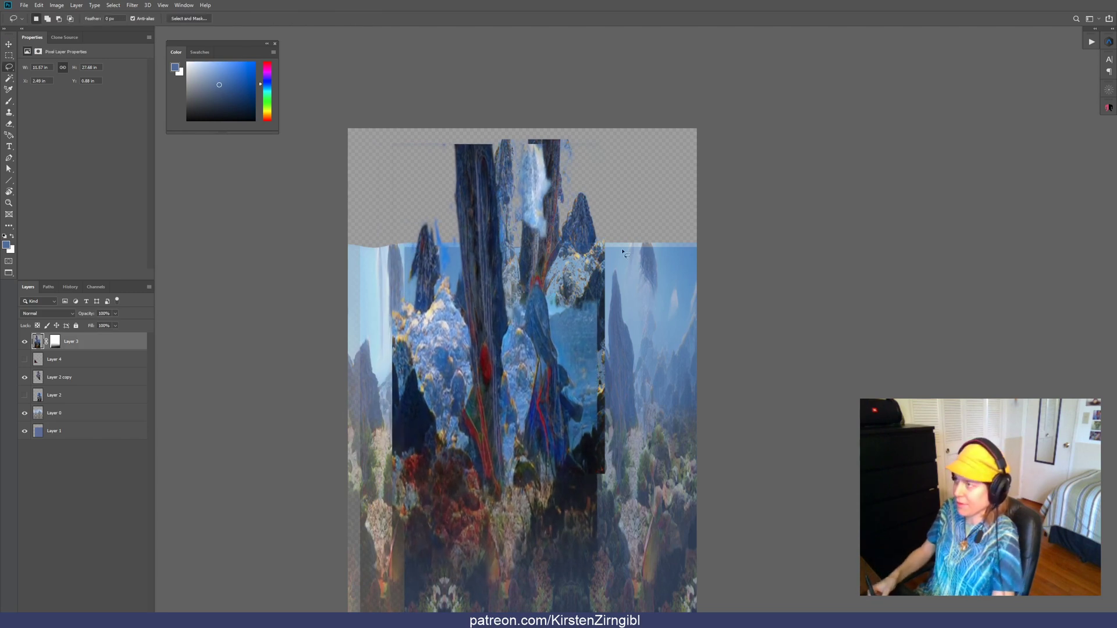
pyautogui.moveTo(618, 142)
pyautogui.mouseDown()
pyautogui.moveTo(530, 129)
pyautogui.moveTo(509, 165)
pyautogui.mouseUp()
pyautogui.moveTo(562, 263); pyautogui.dragTo(592, 131)
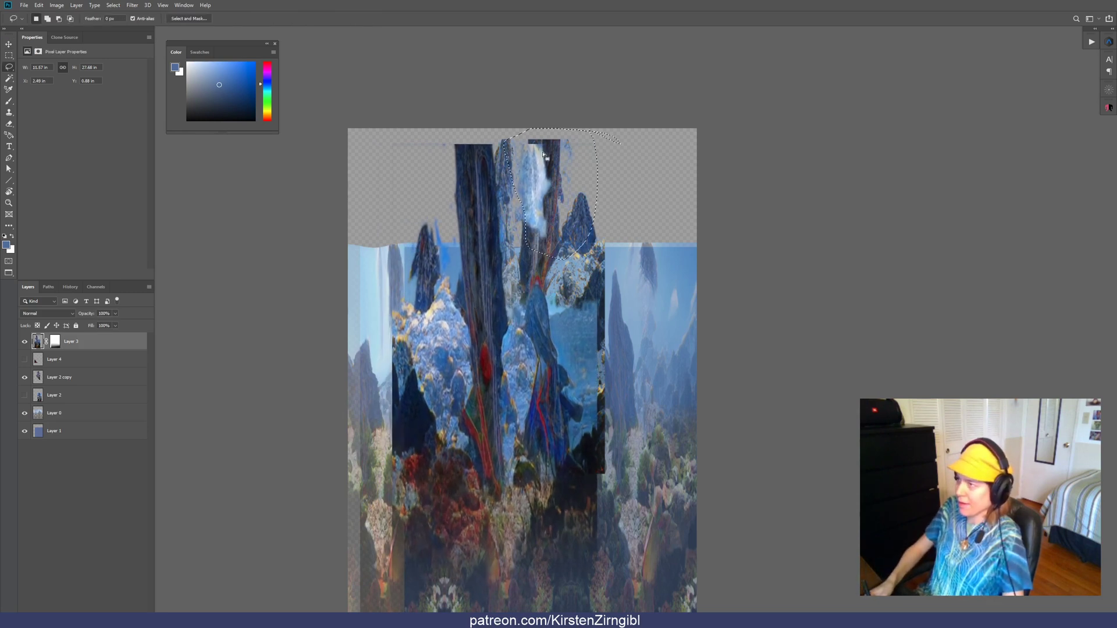
pyautogui.click(538, 133)
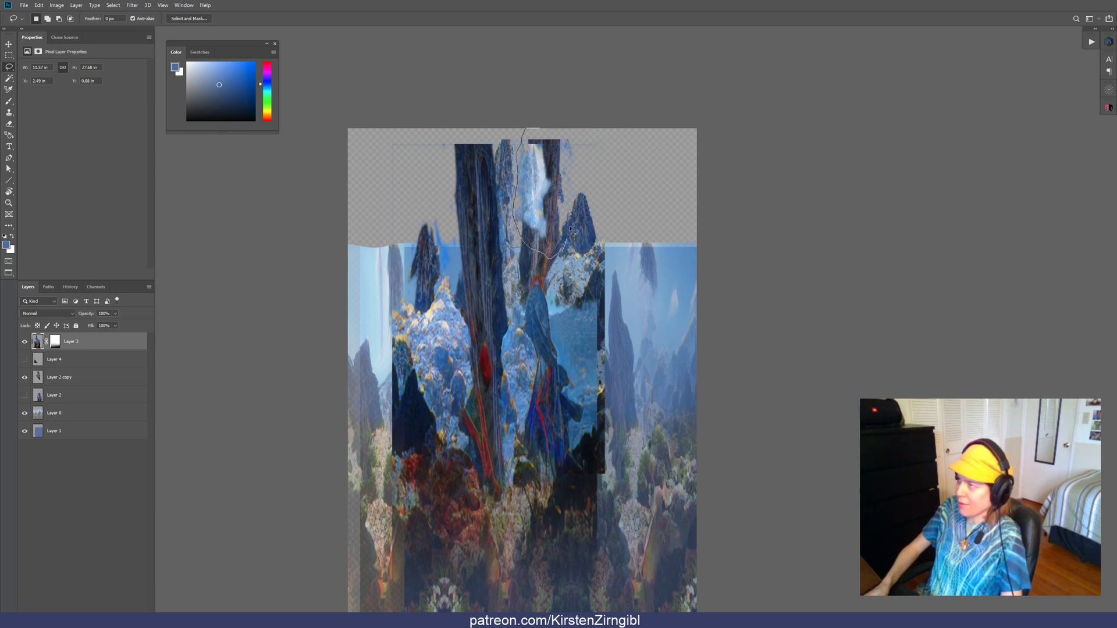
pyautogui.moveTo(570, 229)
pyautogui.mouseDown()
pyautogui.moveTo(613, 159)
pyautogui.moveTo(569, 102)
pyautogui.mouseUp()
pyautogui.press('Delete')
pyautogui.hotkey('ctrl', 'd')
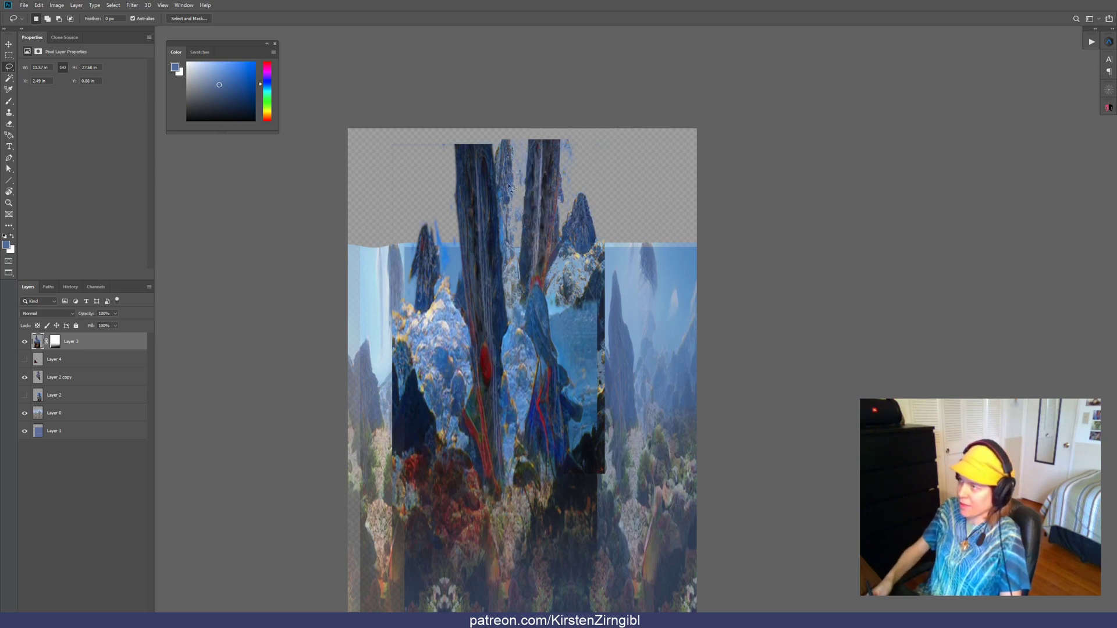
# Lasso and delete the sky remnants on Layer 3 left of the tall pillar and around the small dark peak
pyautogui.press('v')
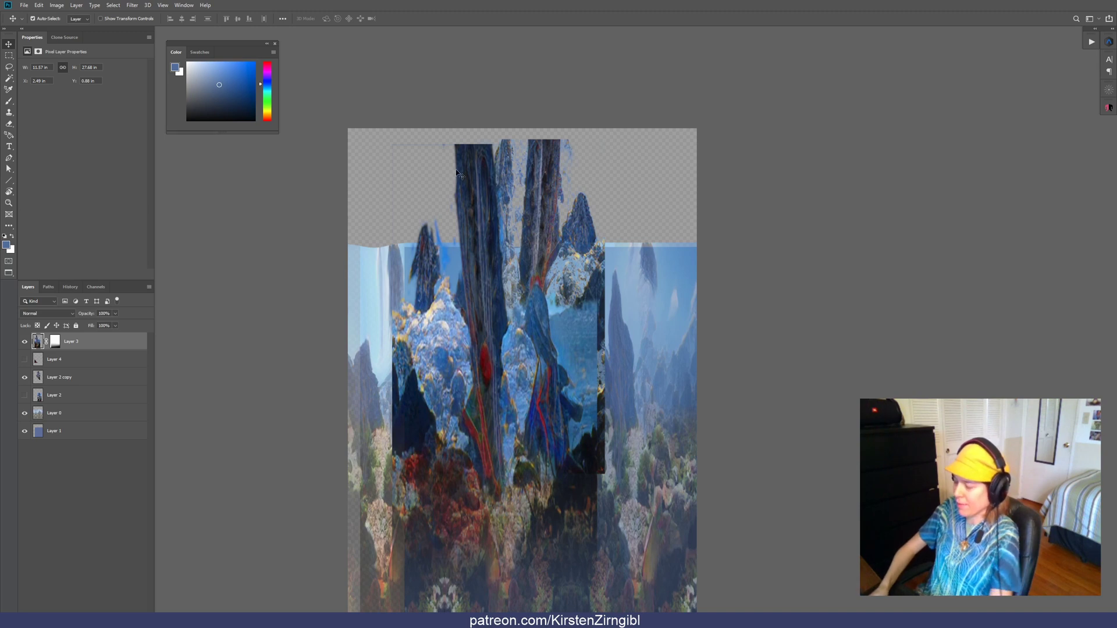
pyautogui.press('l')
pyautogui.moveTo(453, 136); pyautogui.dragTo(449, 173)
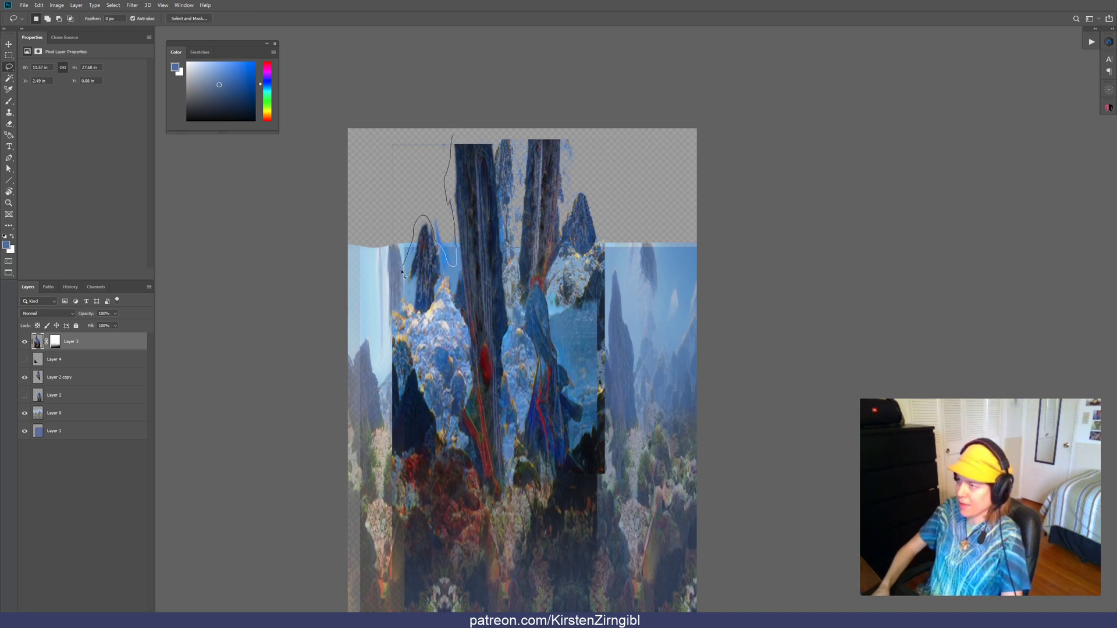
pyautogui.moveTo(373, 299)
pyautogui.mouseDown()
pyautogui.moveTo(349, 168)
pyautogui.moveTo(424, 95)
pyautogui.mouseUp()
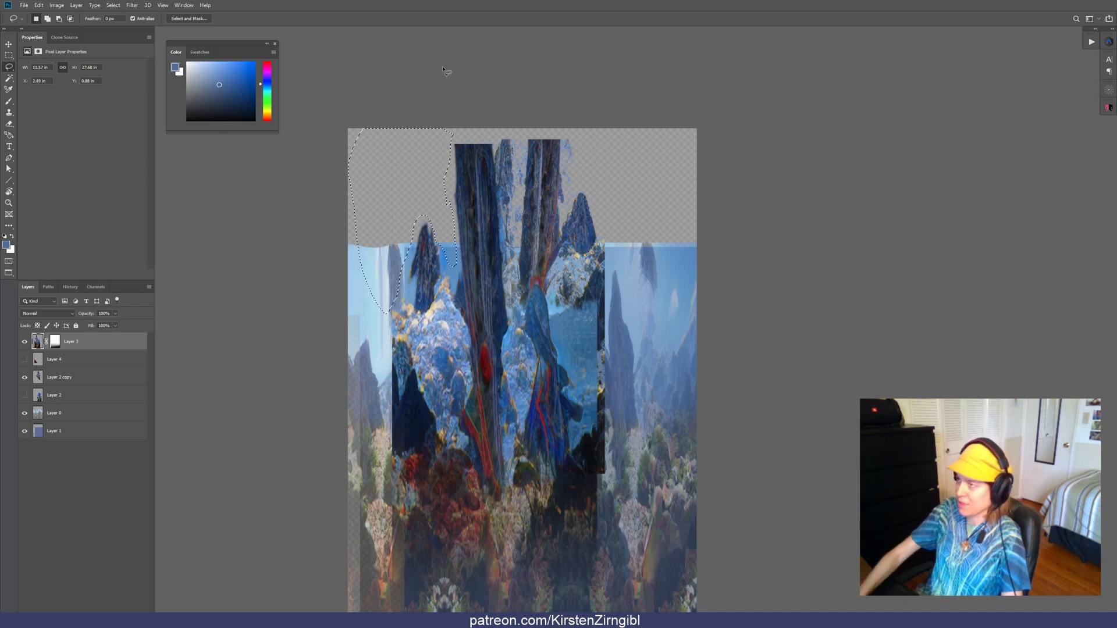
pyautogui.hotkey('ctrl', 'd')
# Move Layer 3 to the canvas's left edge and erase its blue water area on the right to reveal Layer 2 copy
pyautogui.press('v')
pyautogui.moveTo(496, 358)
pyautogui.mouseDown()
pyautogui.moveTo(477, 320)
pyautogui.moveTo(451, 343)
pyautogui.moveTo(501, 363)
pyautogui.moveTo(504, 377)
pyautogui.mouseUp()
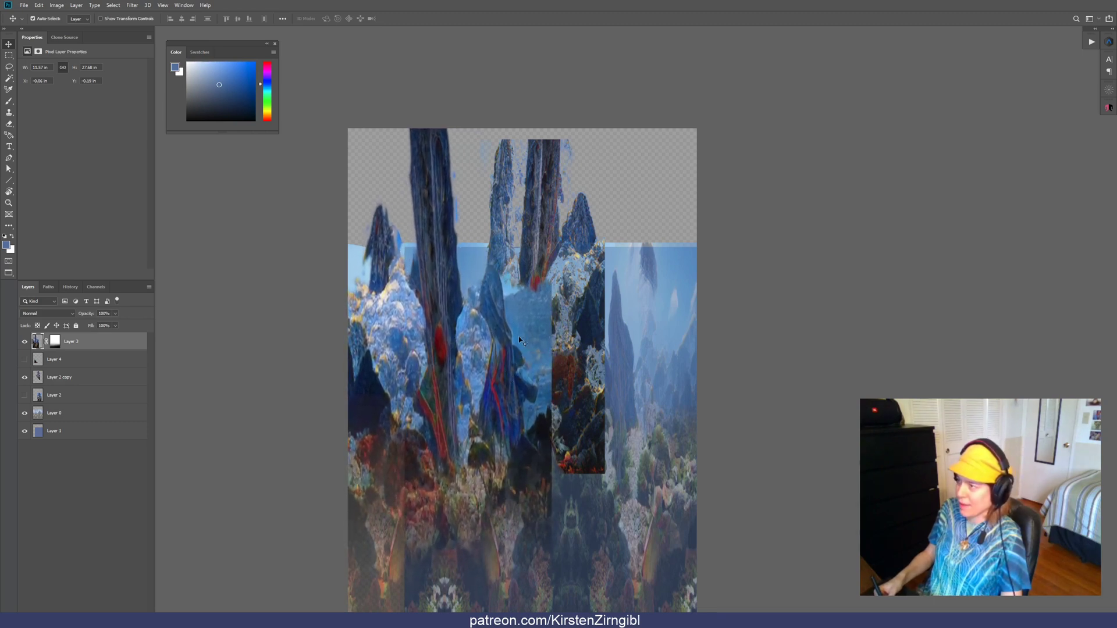
pyautogui.press('e')
pyautogui.moveTo(516, 295)
pyautogui.mouseDown()
pyautogui.moveTo(520, 307)
pyautogui.moveTo(516, 286)
pyautogui.mouseUp()
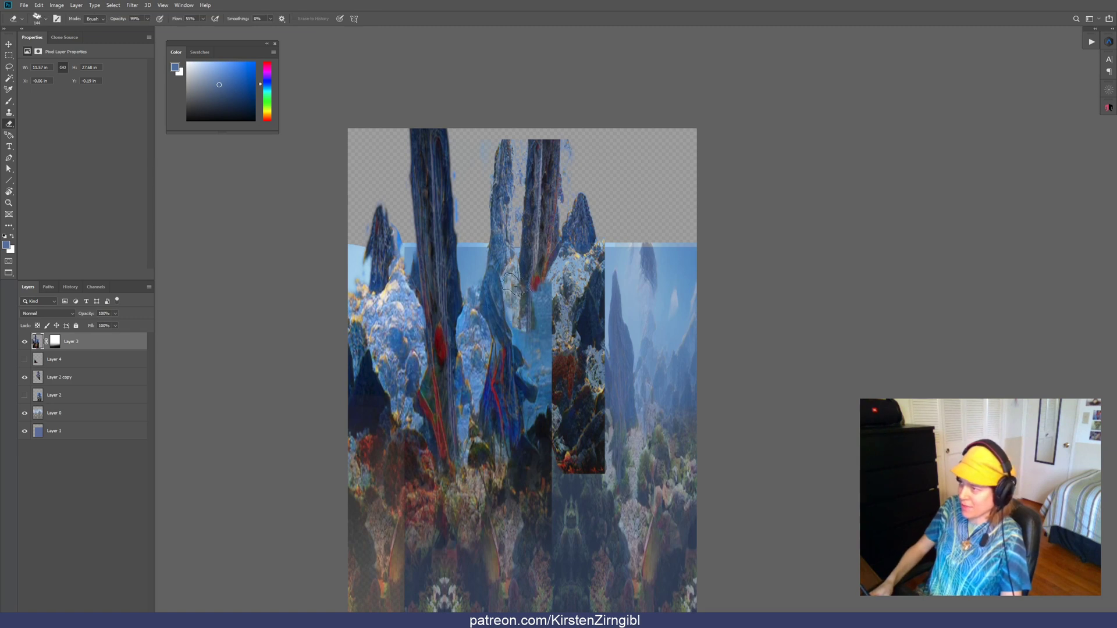
pyautogui.moveTo(525, 340)
pyautogui.mouseDown()
pyautogui.moveTo(544, 365)
pyautogui.moveTo(530, 346)
pyautogui.moveTo(531, 374)
pyautogui.moveTo(548, 368)
pyautogui.moveTo(531, 407)
pyautogui.mouseUp()
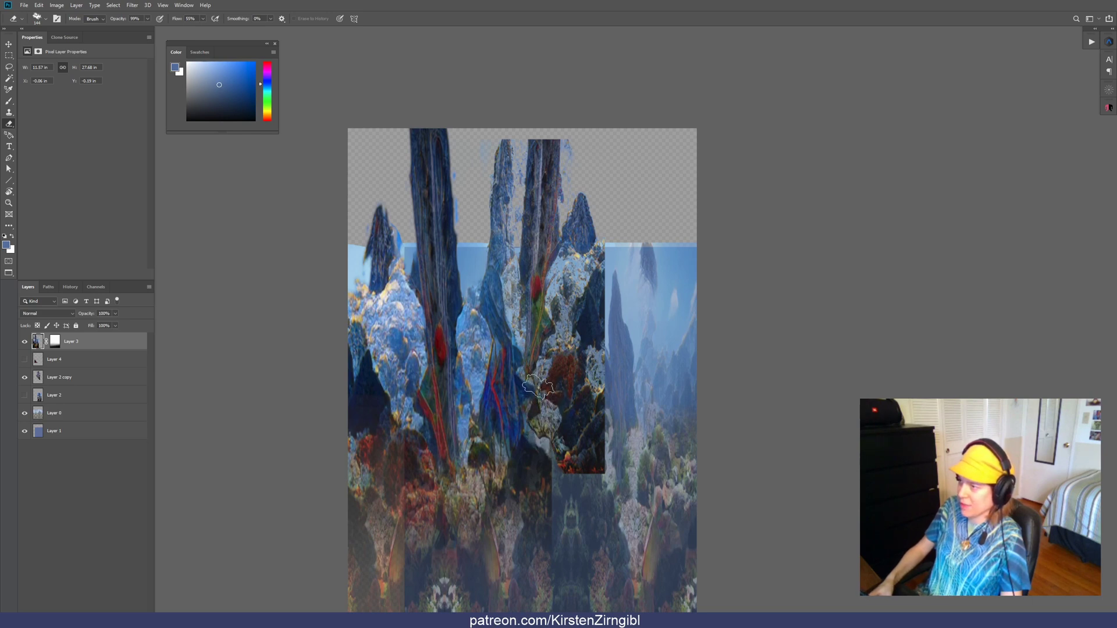
# Move Layer 2 copy right and down, and lift its blacks with Curves to output 23 at input 0
pyautogui.press('v')
pyautogui.moveTo(545, 232)
pyautogui.mouseDown()
pyautogui.moveTo(613, 235)
pyautogui.moveTo(590, 256)
pyautogui.moveTo(597, 265)
pyautogui.mouseUp()
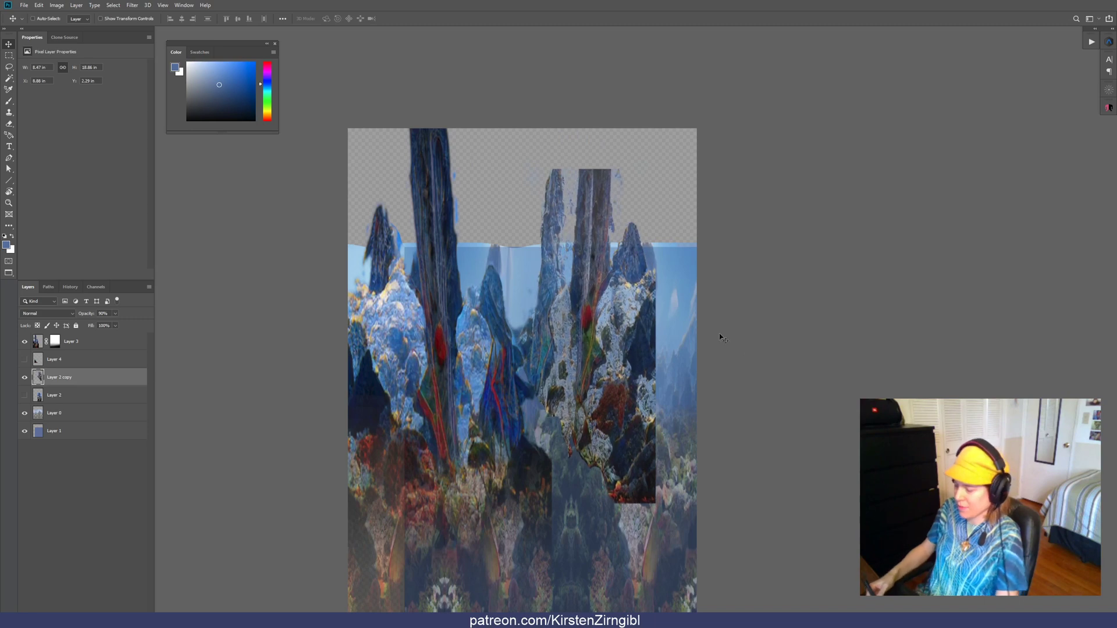
pyautogui.hotkey('ctrl', 'm')
pyautogui.moveTo(212, 522); pyautogui.dragTo(205, 515)
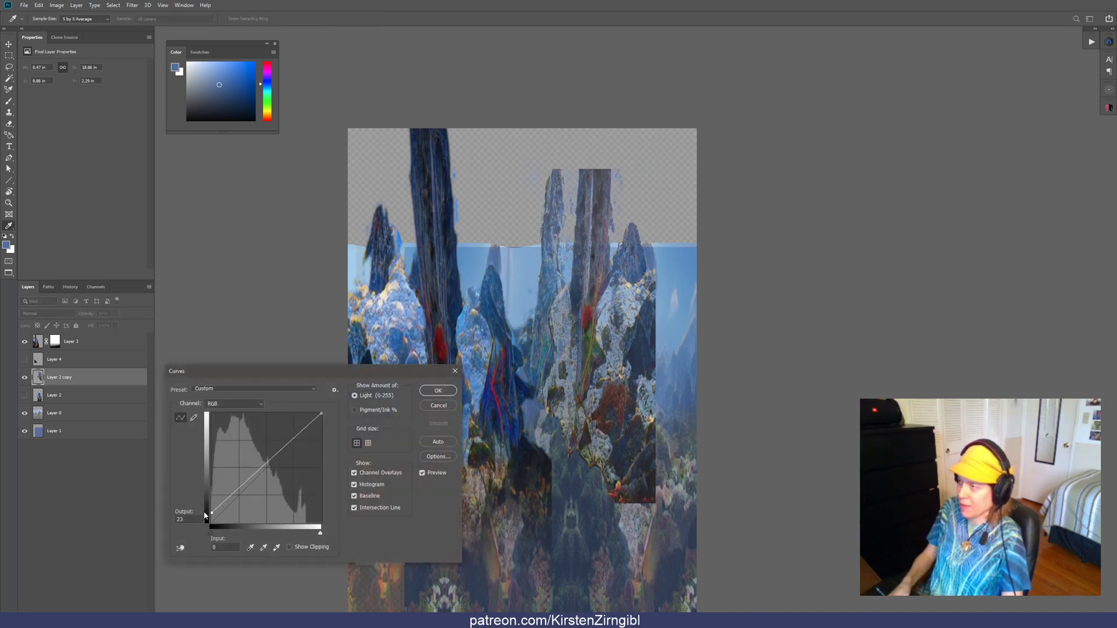
pyautogui.click(427, 393)
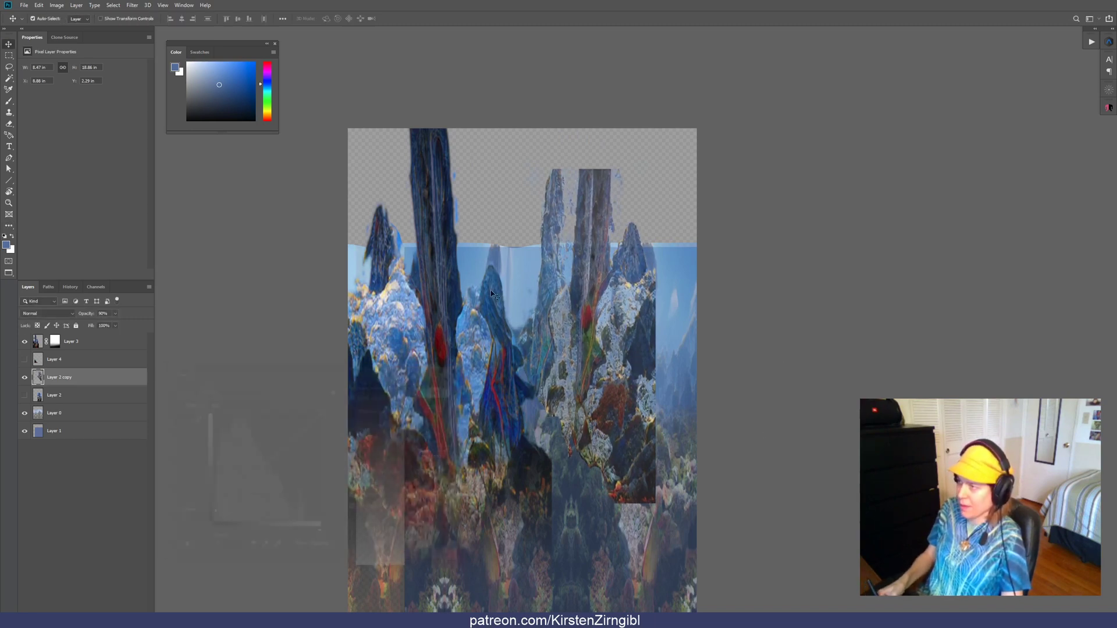
# Stretch Layer 0 upward beyond the canvas's upper edge, and shift Layer 2 copy slightly up
pyautogui.keyDown('ctrl'); pyautogui.click(518, 280); pyautogui.keyUp('ctrl')
pyautogui.hotkey('ctrl', 't')
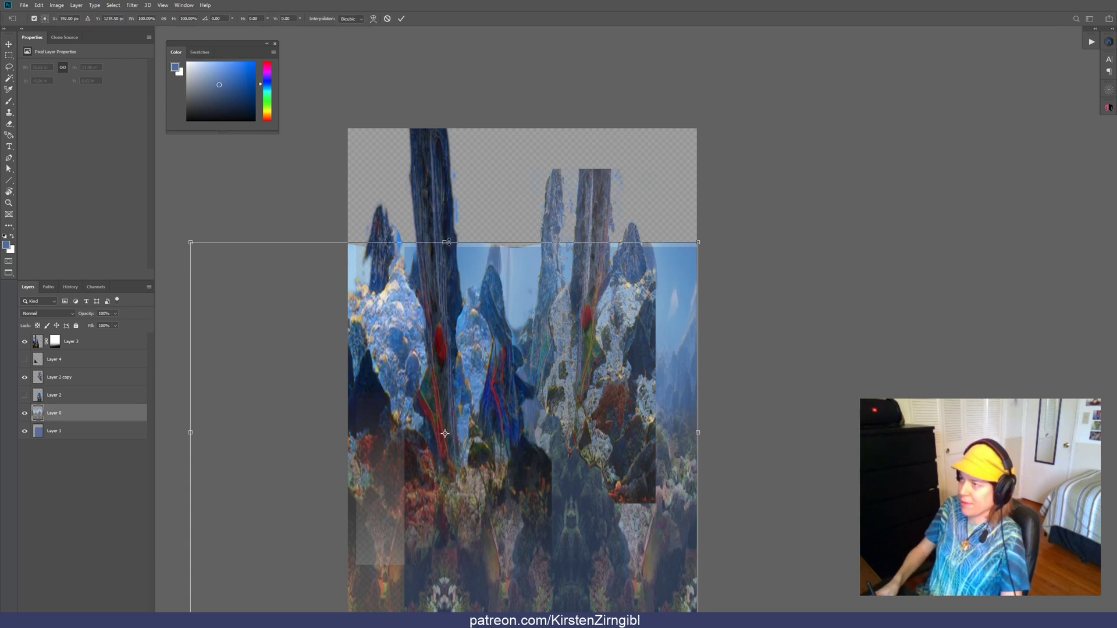
pyautogui.moveTo(447, 242); pyautogui.dragTo(461, 94)
pyautogui.press('Return')
pyautogui.moveTo(611, 376); pyautogui.dragTo(617, 326)
# Stretch Layer 1 upward and leftward to about 19.78 × 27.96 in so it covers the whole canvas
pyautogui.click(88, 431)
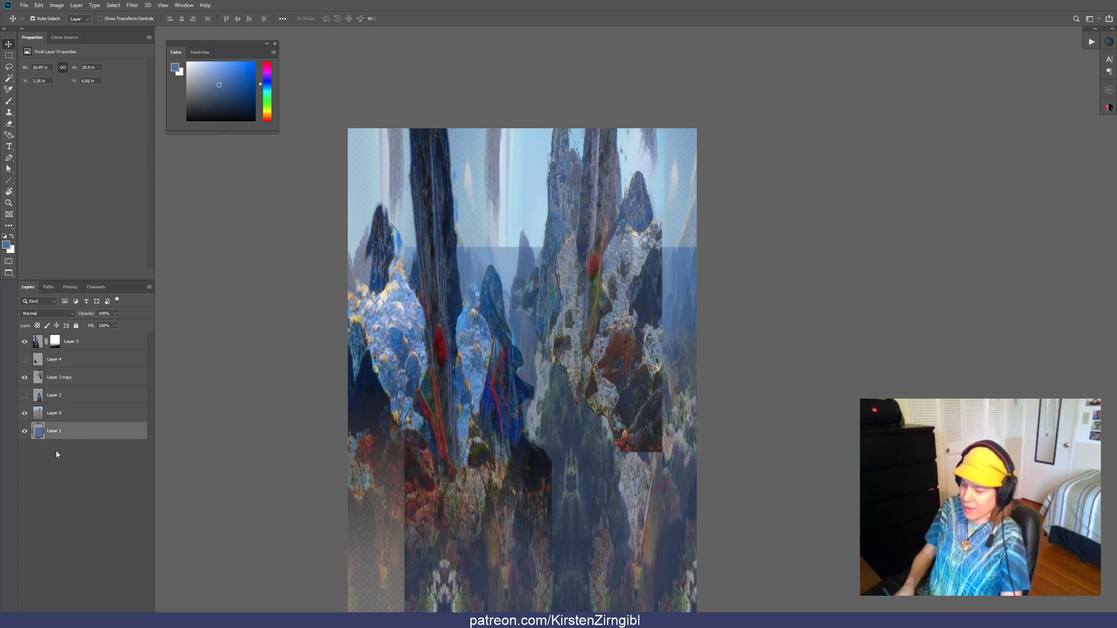
pyautogui.hotkey('ctrl', 't')
pyautogui.moveTo(553, 242); pyautogui.dragTo(551, 121)
pyautogui.moveTo(405, 370); pyautogui.dragTo(345, 392)
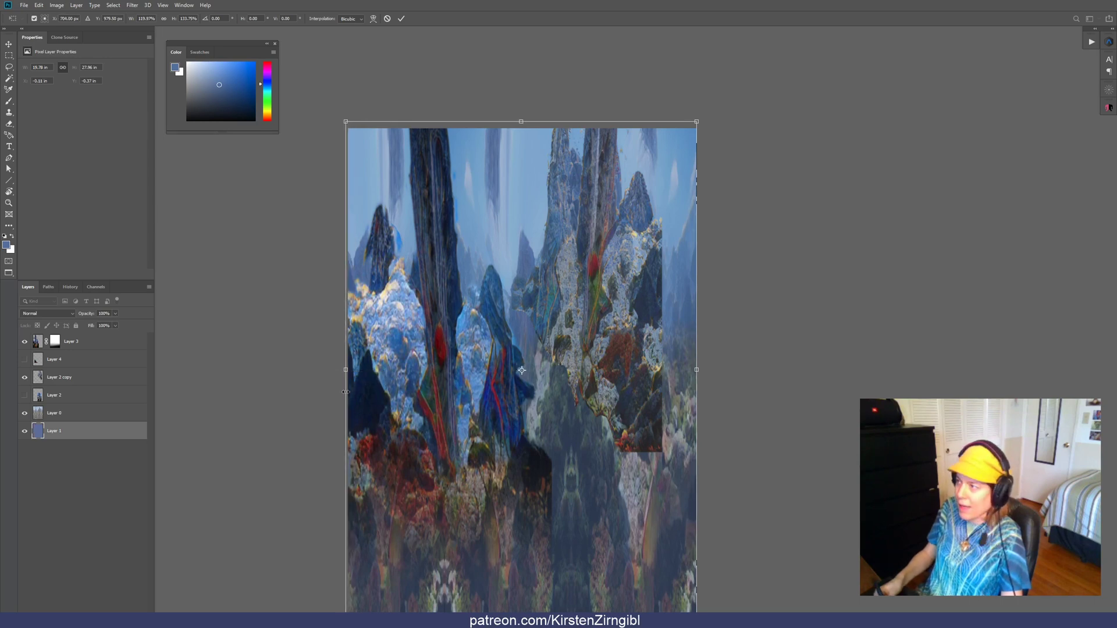
pyautogui.press('Return')
# Move Layer 2 copy to the canvas's right edge, at about X 11.1 in and Y -0.25 in
pyautogui.moveTo(610, 371); pyautogui.dragTo(596, 376)
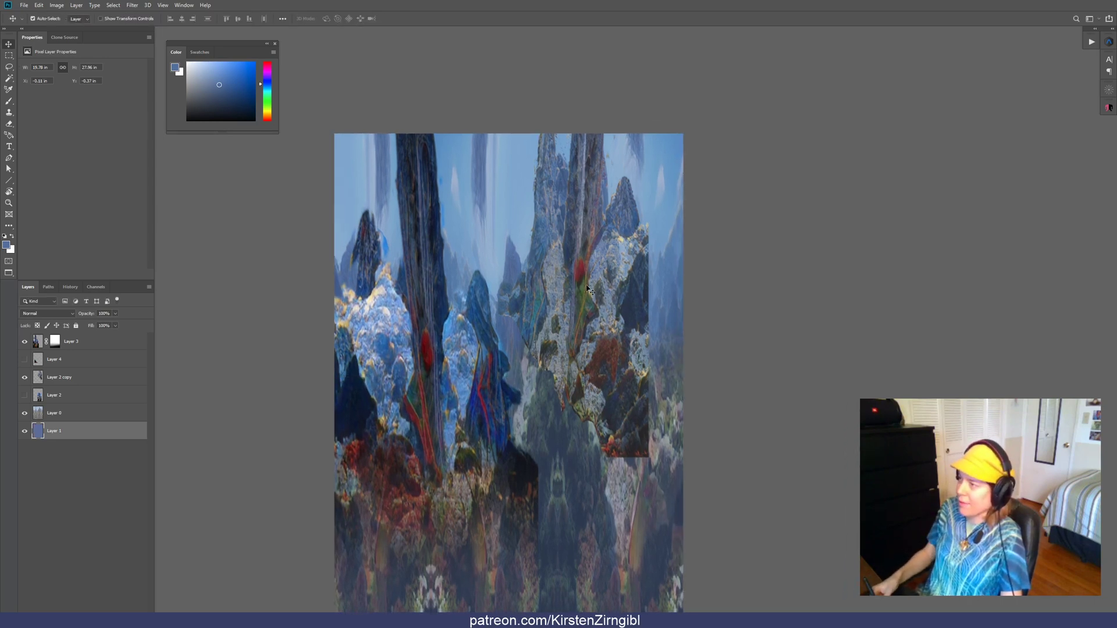
pyautogui.moveTo(588, 288); pyautogui.dragTo(614, 302)
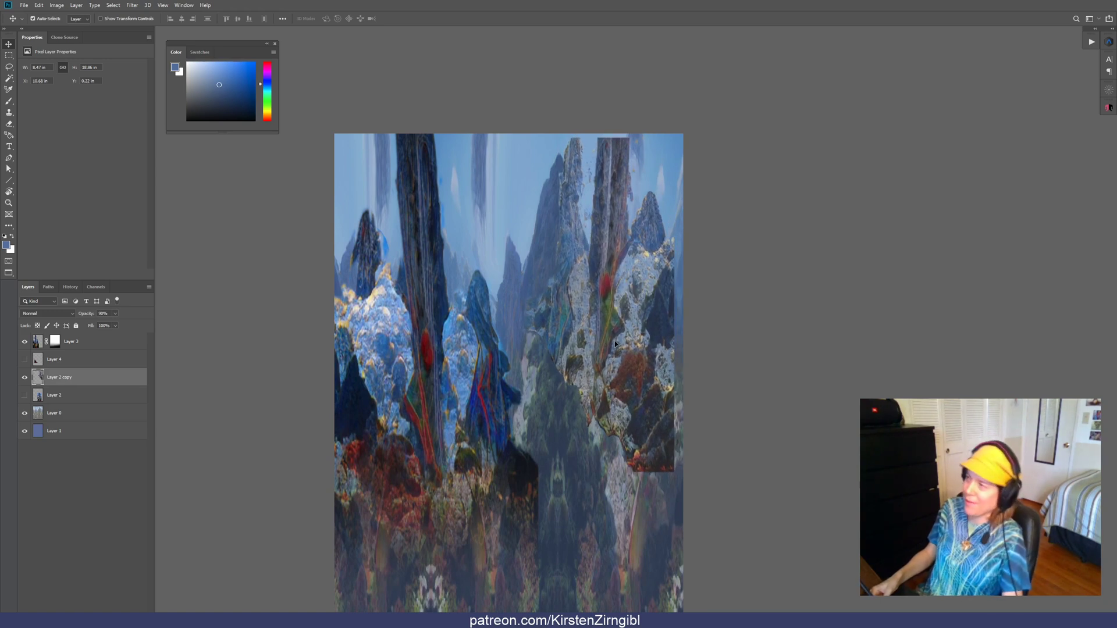
pyautogui.moveTo(615, 344)
pyautogui.mouseDown()
pyautogui.moveTo(618, 319)
pyautogui.moveTo(623, 336)
pyautogui.mouseUp()
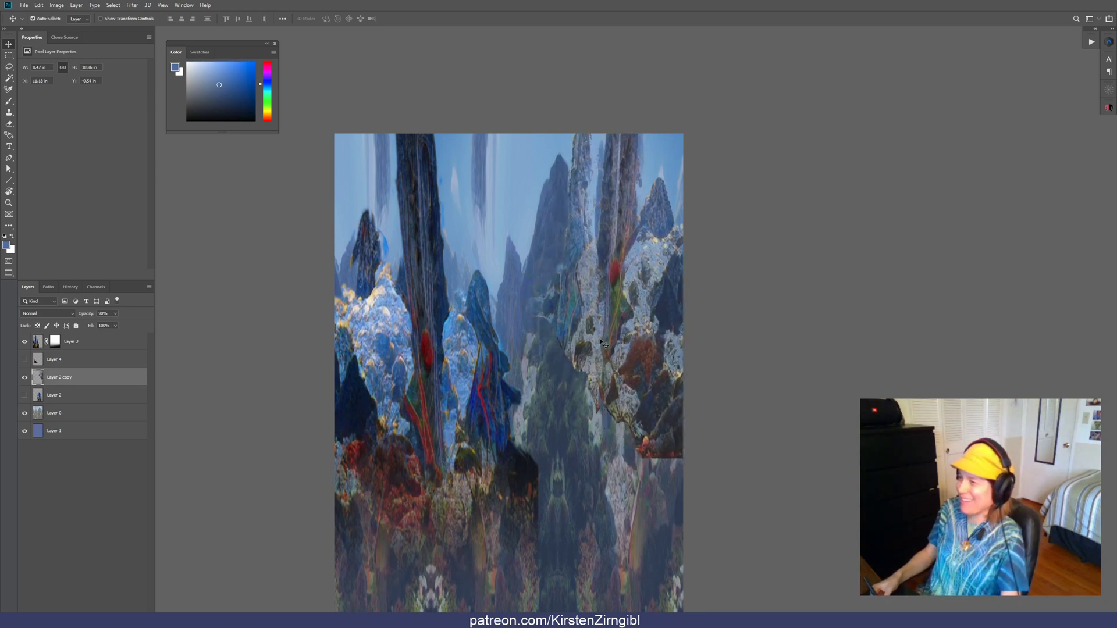
pyautogui.moveTo(599, 342); pyautogui.dragTo(613, 365)
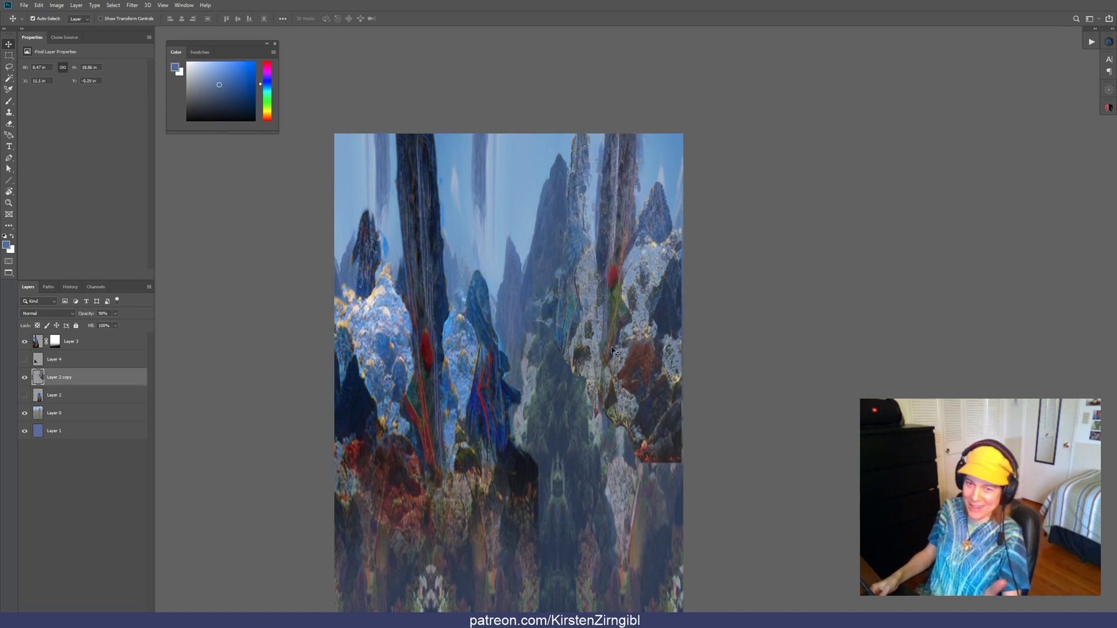
# Load the outline of Layer 2 copy as a selection and refine its edge
pyautogui.keyDown('ctrl'); pyautogui.click(38, 377); pyautogui.keyUp('ctrl')
pyautogui.doubleClick(38, 377)
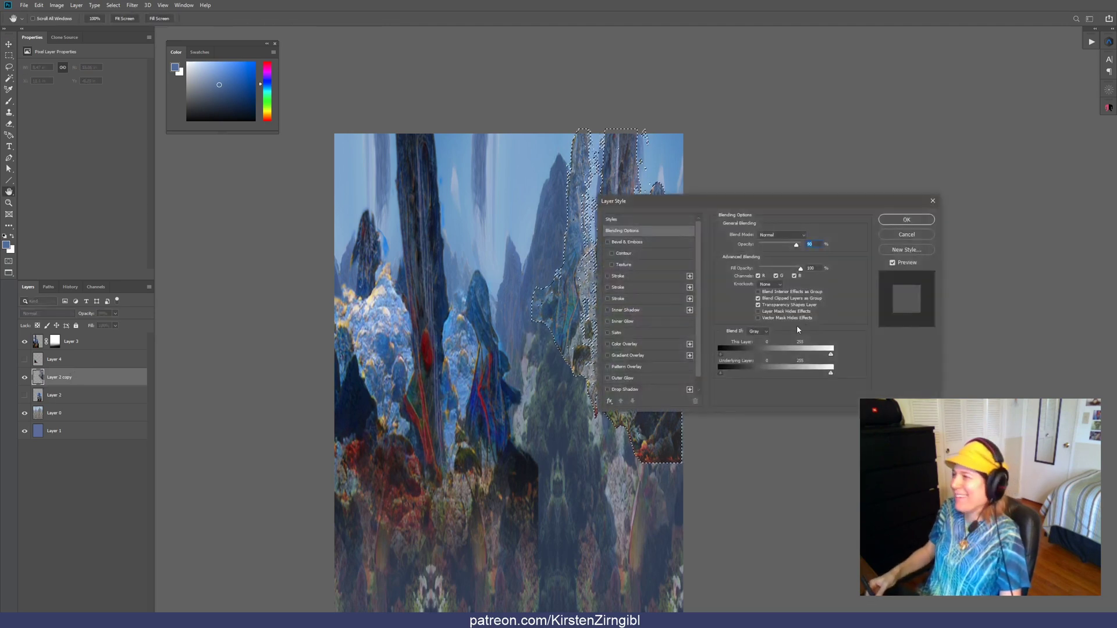
pyautogui.click(907, 219)
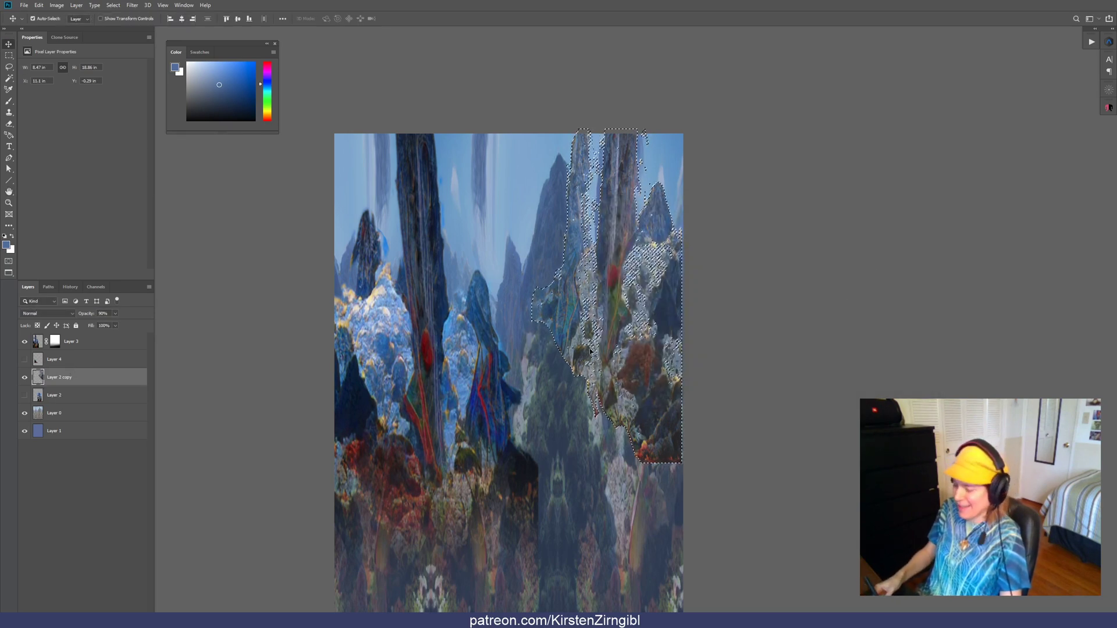
pyautogui.hotkey('alt', 'ctrl', 'r')
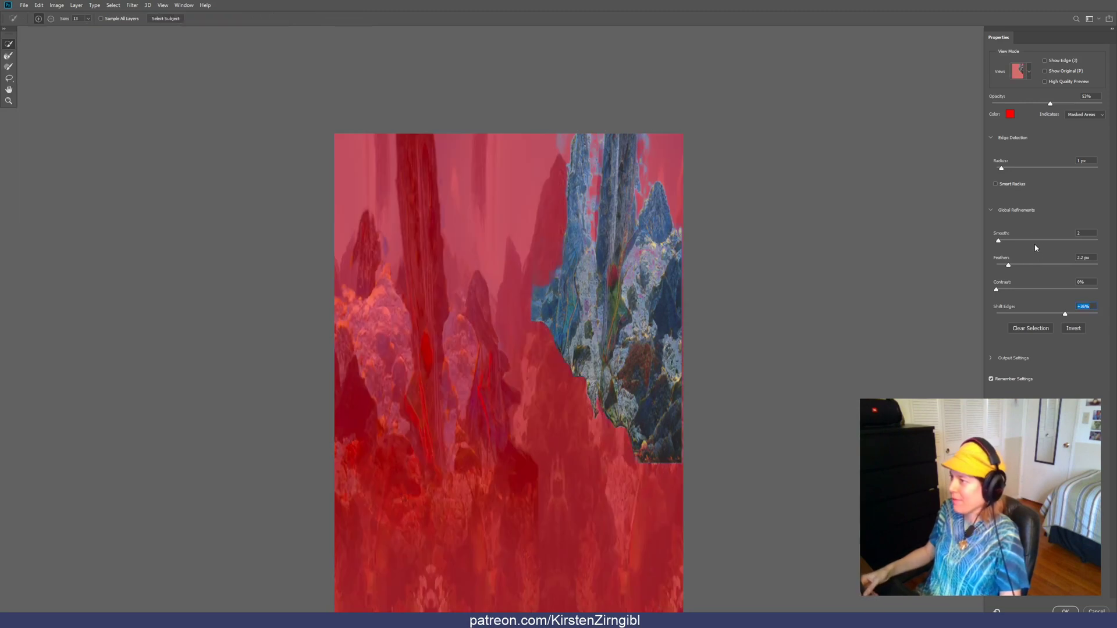
pyautogui.click(1065, 611)
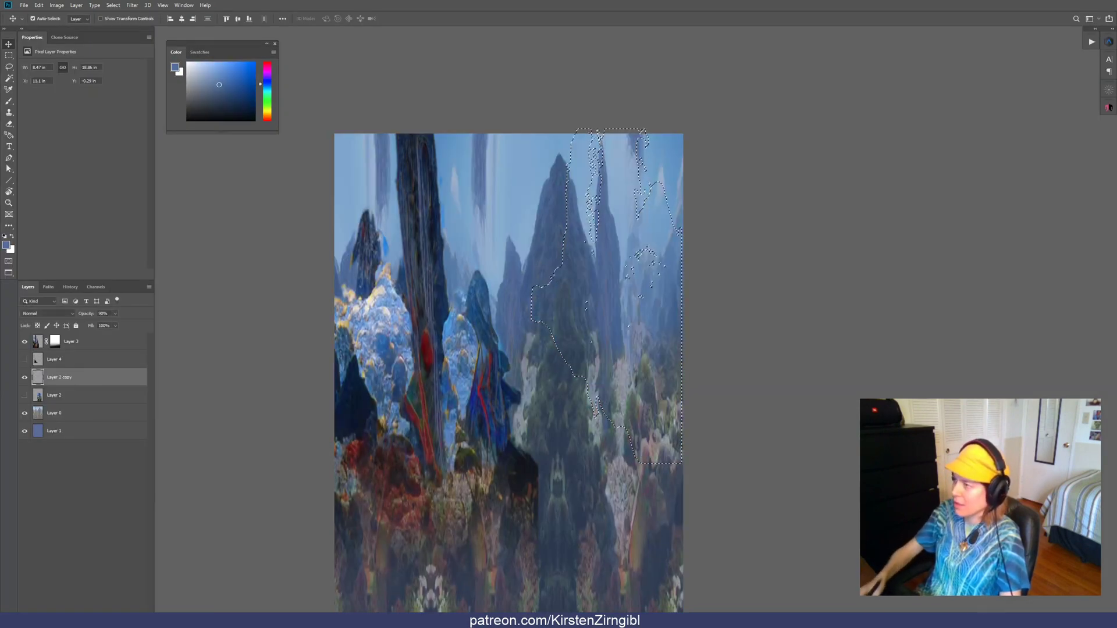
# Undo the deletion of Layer 2 copy's contents, invert the selection and deselect
pyautogui.hotkey('ctrl', 'z')
pyautogui.hotkey('ctrl', 'shift', 'i')
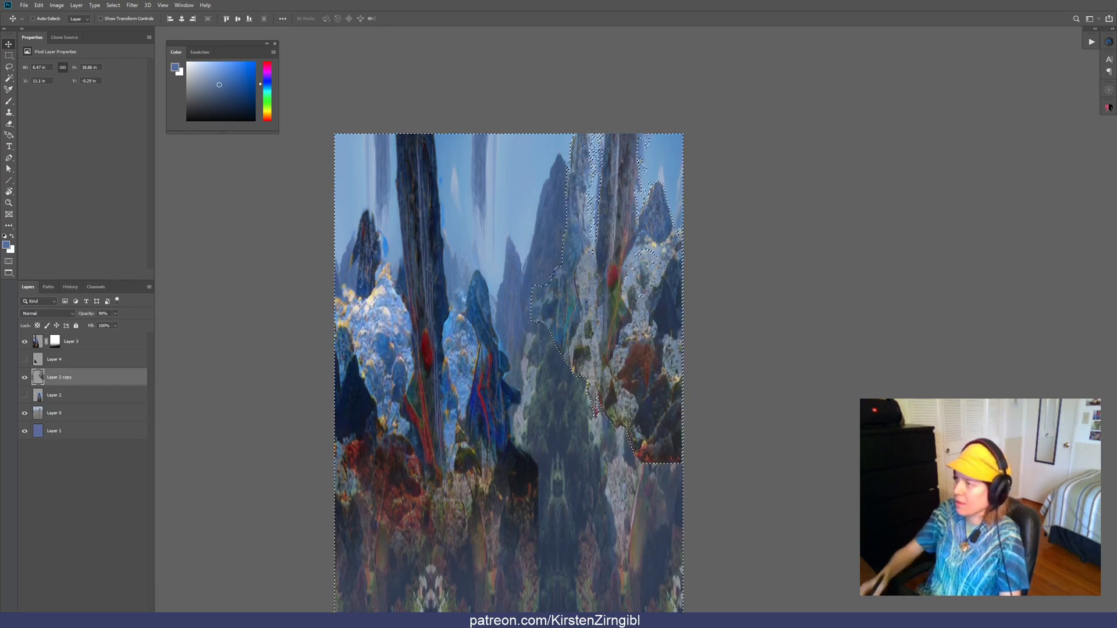
pyautogui.hotkey('ctrl', 'd')
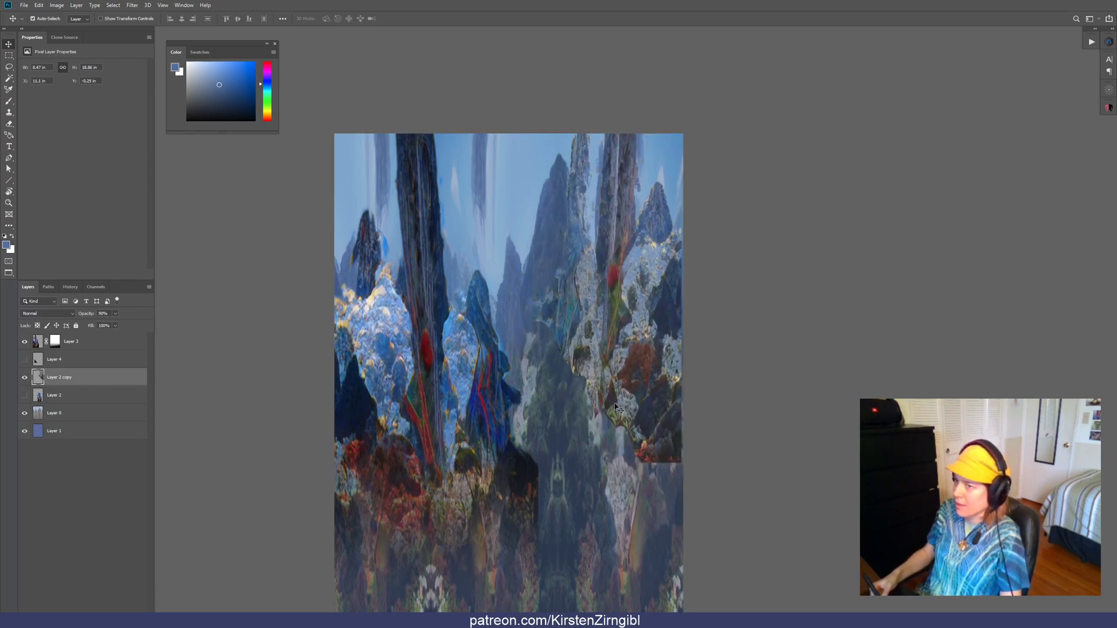
pyautogui.hotkey('ctrl', 'z')
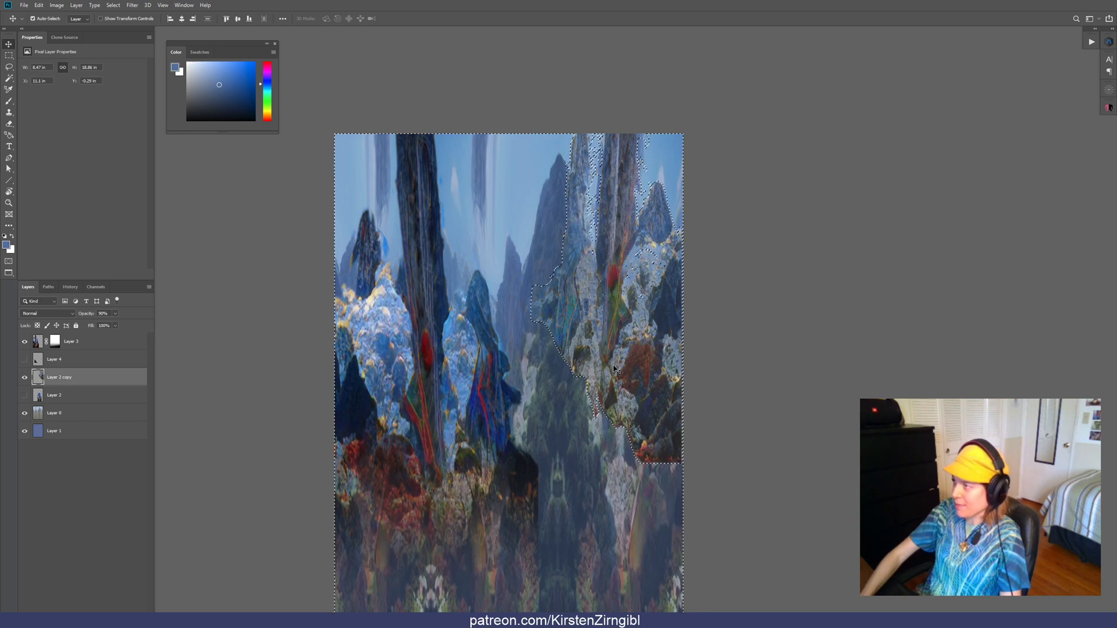
pyautogui.hotkey('ctrl', 'd')
# Move Layer 2 copy left behind Layer 3's tall pillar, and nudge Layer 3 slightly left
pyautogui.moveTo(607, 364); pyautogui.dragTo(471, 355)
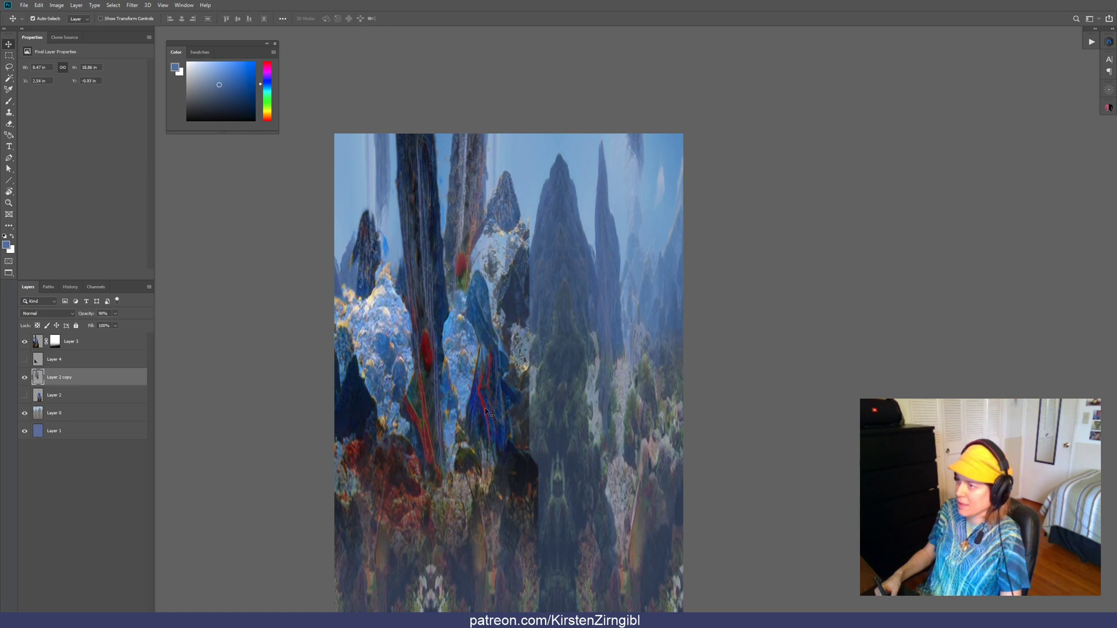
pyautogui.moveTo(486, 401); pyautogui.dragTo(480, 399)
pyautogui.click(514, 347)
pyautogui.click(553, 344)
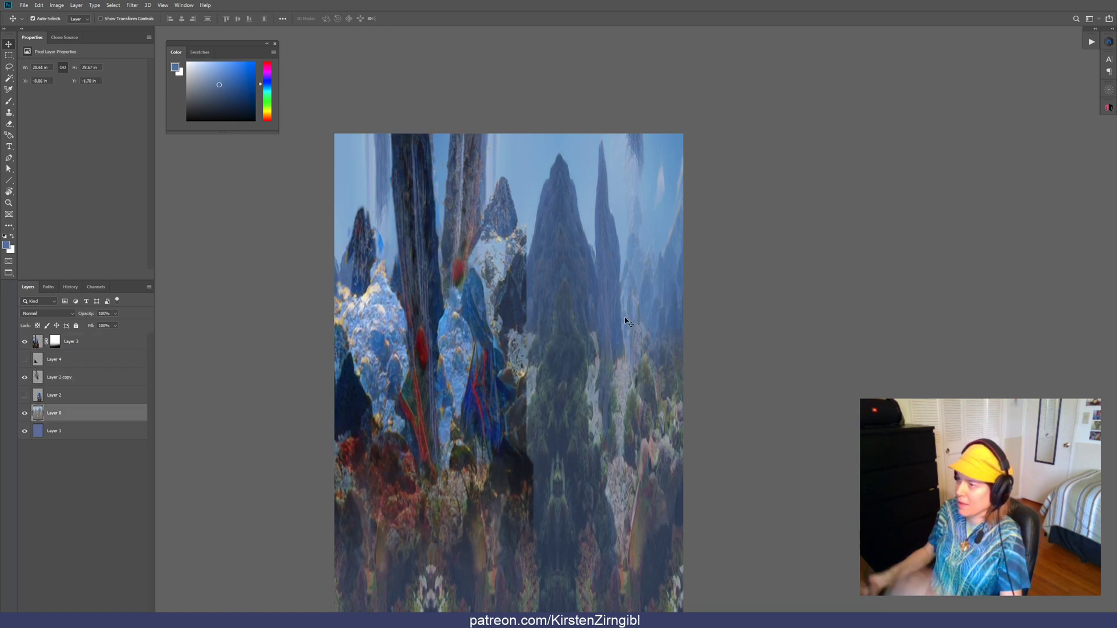
pyautogui.scroll(-3, 589, 341)
pyautogui.scroll(3, 589, 340)
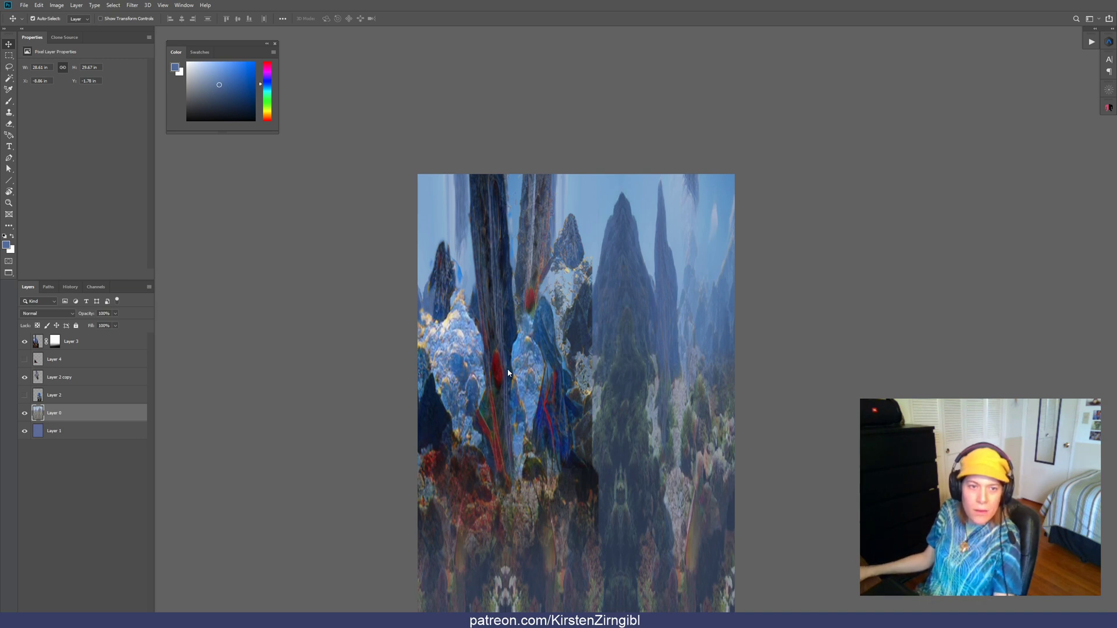
pyautogui.scroll(-1, 504, 369)
pyautogui.scroll(2, 539, 367)
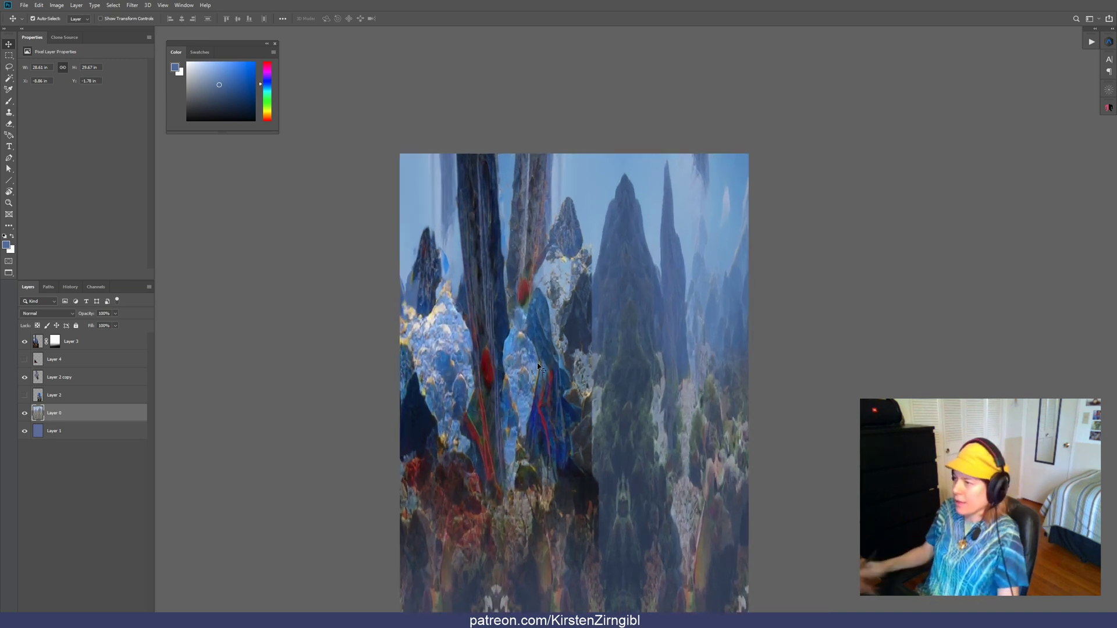
pyautogui.moveTo(542, 399); pyautogui.dragTo(538, 403)
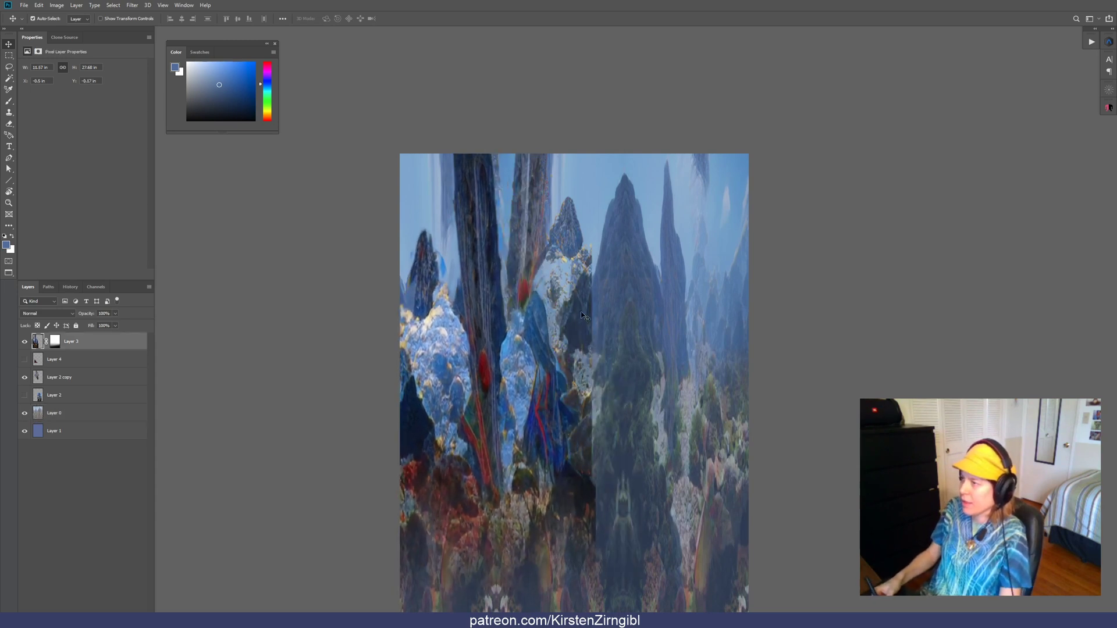
# Move Layer 2 copy right and down over the central mountain, and erase the area between its two pillars
pyautogui.moveTo(582, 315)
pyautogui.mouseDown()
pyautogui.moveTo(633, 293)
pyautogui.moveTo(676, 303)
pyautogui.moveTo(616, 304)
pyautogui.moveTo(635, 336)
pyautogui.moveTo(617, 286)
pyautogui.moveTo(615, 401)
pyautogui.moveTo(589, 442)
pyautogui.moveTo(618, 466)
pyautogui.moveTo(618, 435)
pyautogui.mouseUp()
pyautogui.press('e')
pyautogui.keyDown('alt'); pyautogui.rightClick(608, 377); pyautogui.keyUp('alt')
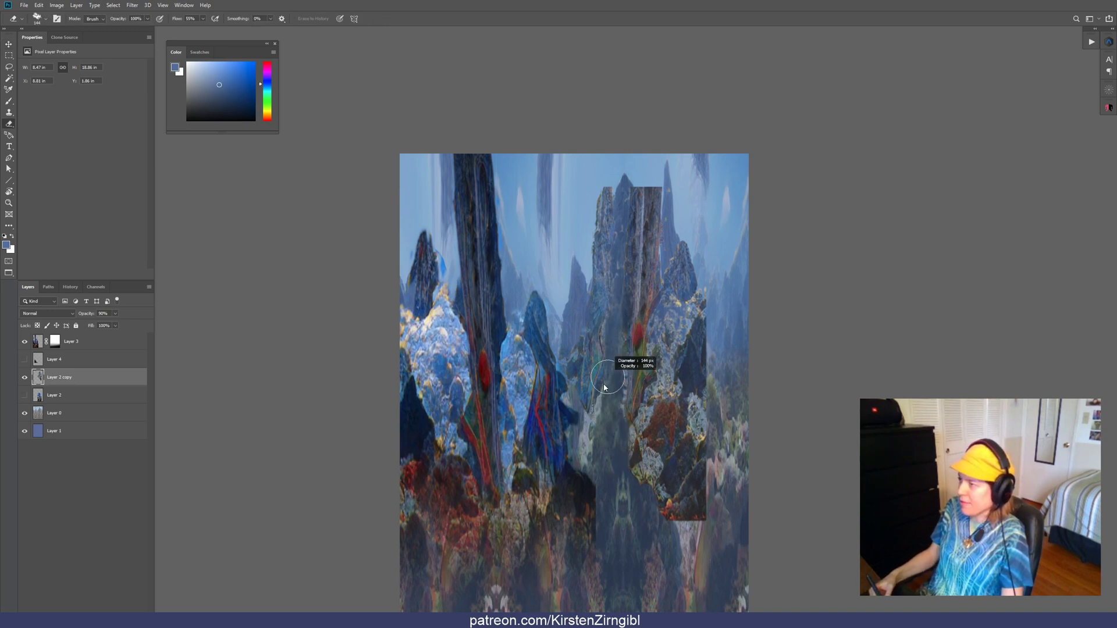
pyautogui.moveTo(622, 360); pyautogui.dragTo(618, 412)
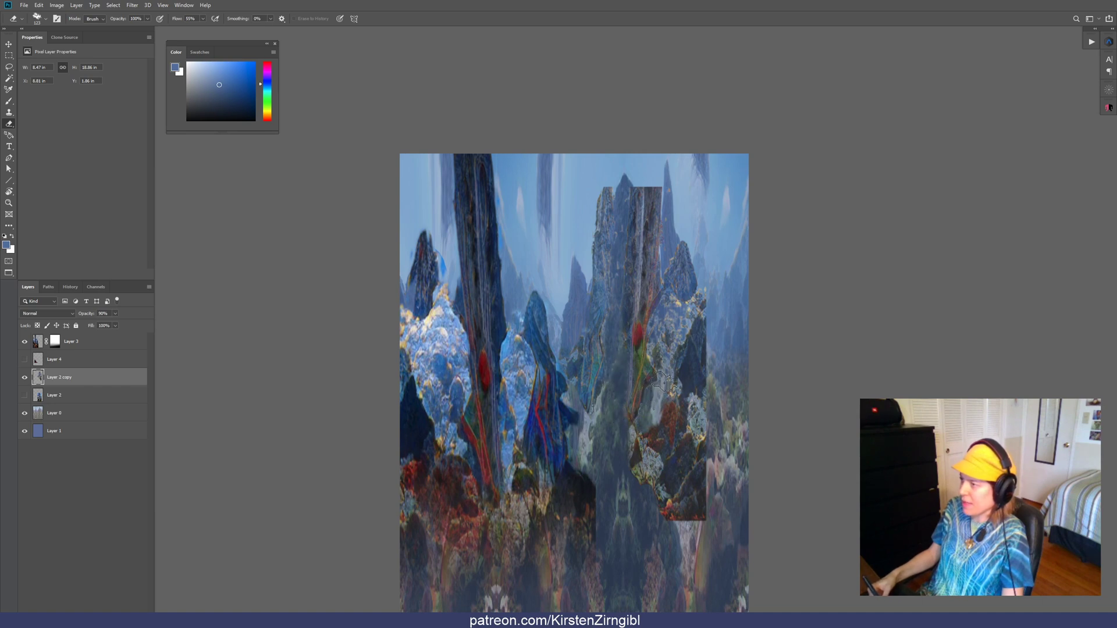
# Lasso the pointed rock on Layer 2 copy's right side, move it into the upper-right sky and put it on a new layer
pyautogui.press('l')
pyautogui.moveTo(687, 239)
pyautogui.mouseDown()
pyautogui.moveTo(669, 282)
pyautogui.moveTo(668, 248)
pyautogui.moveTo(661, 274)
pyautogui.moveTo(688, 298)
pyautogui.moveTo(714, 215)
pyautogui.mouseUp()
pyautogui.hotkey('ctrl', 'z')
pyautogui.hotkey('ctrl', 'z')
pyautogui.keyDown('ctrl'); pyautogui.click(682, 275); pyautogui.keyUp('ctrl')
pyautogui.hotkey('ctrl', 'j')
pyautogui.press('v')
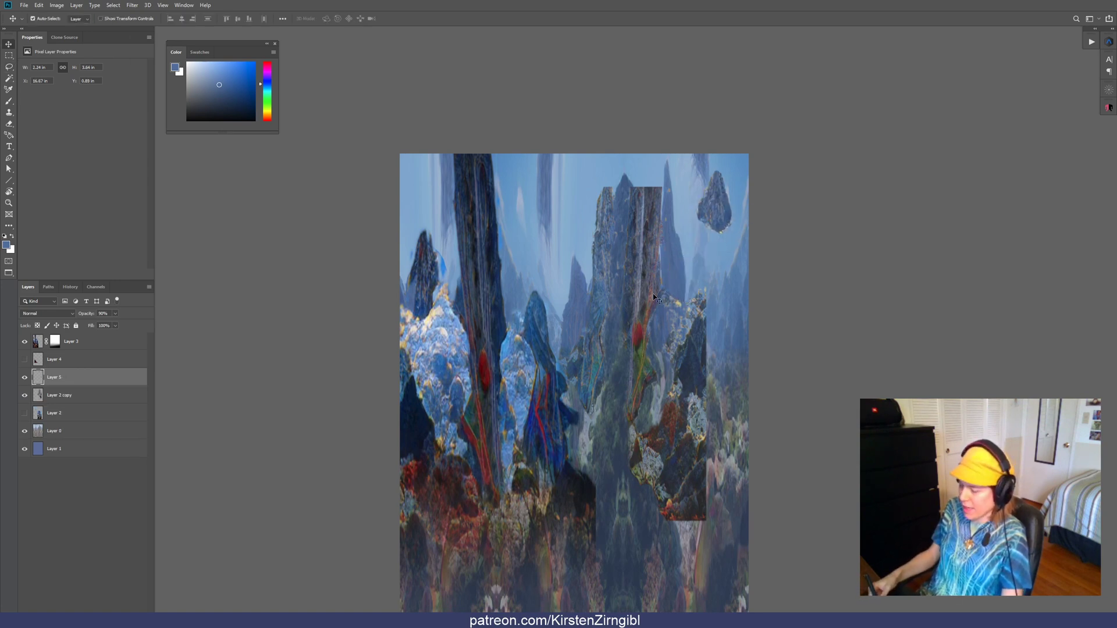
# Erase the rocks right of and below Layer 2 copy's pillars, and move the layer to about X 11.26 in, Y 6.63 in
pyautogui.moveTo(649, 291); pyautogui.dragTo(636, 283)
pyautogui.press('e')
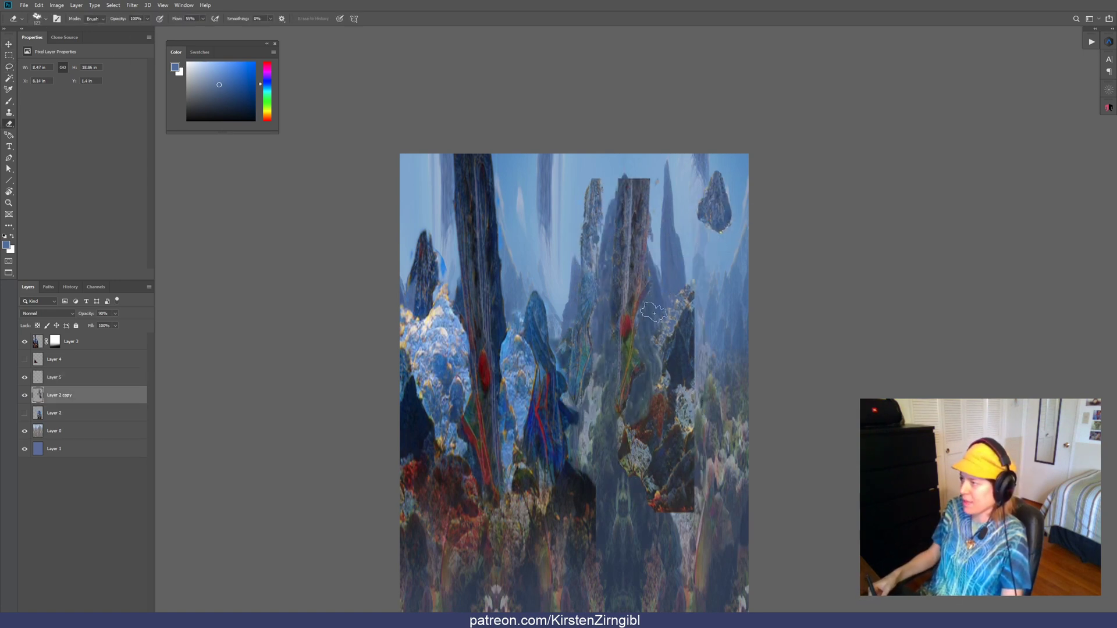
pyautogui.moveTo(678, 236)
pyautogui.mouseDown()
pyautogui.moveTo(669, 360)
pyautogui.moveTo(698, 268)
pyautogui.moveTo(678, 477)
pyautogui.moveTo(665, 502)
pyautogui.moveTo(625, 425)
pyautogui.mouseUp()
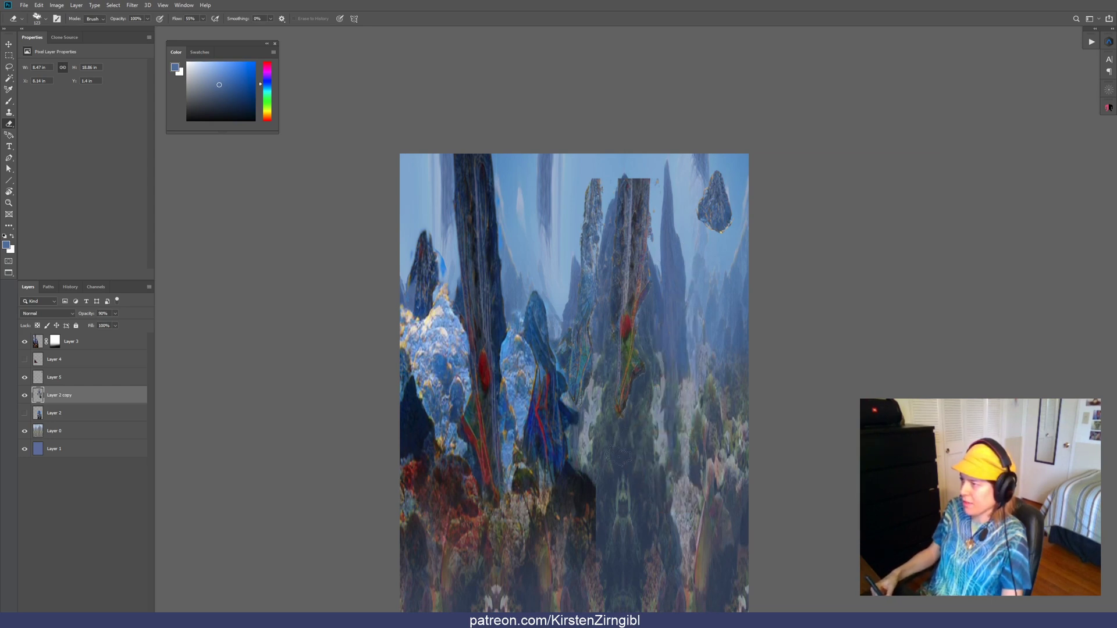
pyautogui.press('v')
pyautogui.moveTo(618, 363); pyautogui.dragTo(663, 384)
pyautogui.moveTo(699, 455); pyautogui.dragTo(675, 454)
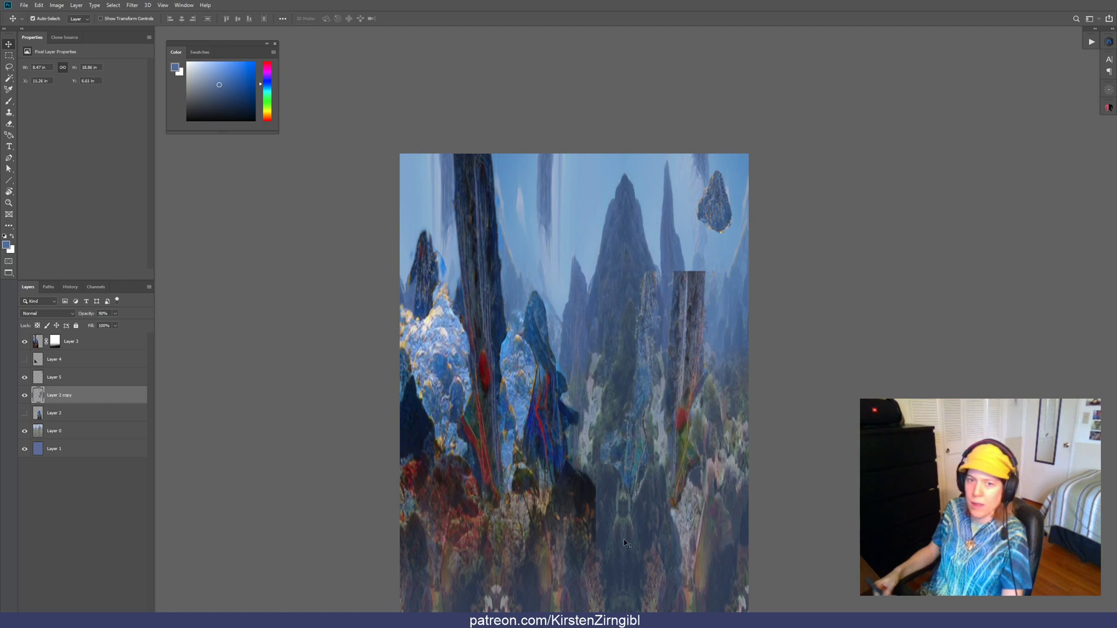
# Lift the blacks of Layer 0 with Curves to output 41 at input 0
pyautogui.click(636, 565)
pyautogui.hotkey('ctrl', 'm')
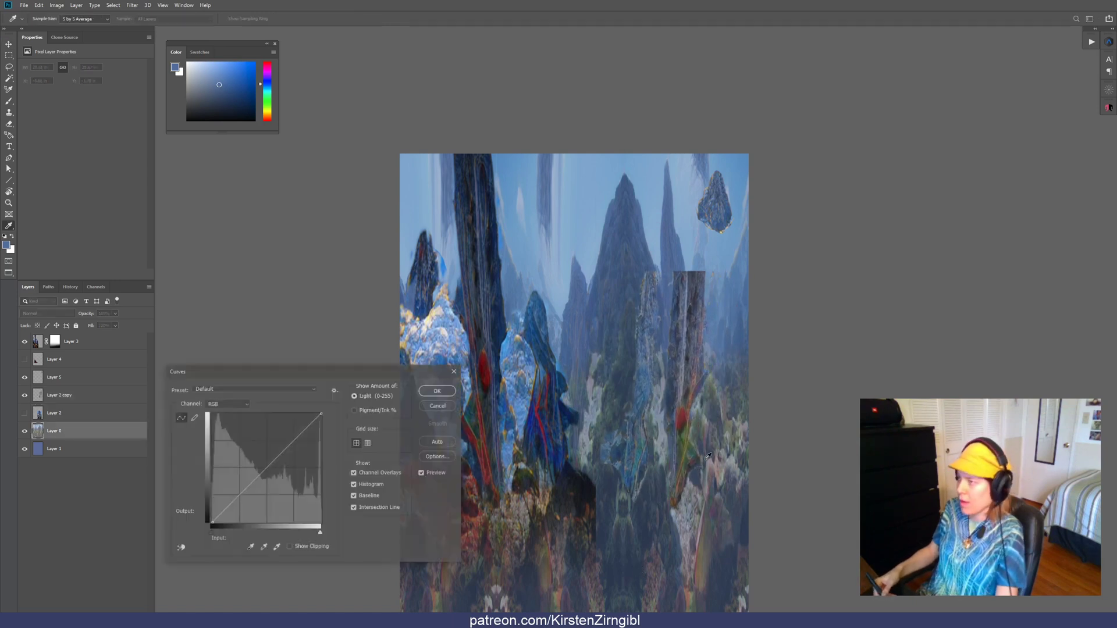
pyautogui.moveTo(211, 520); pyautogui.dragTo(211, 508)
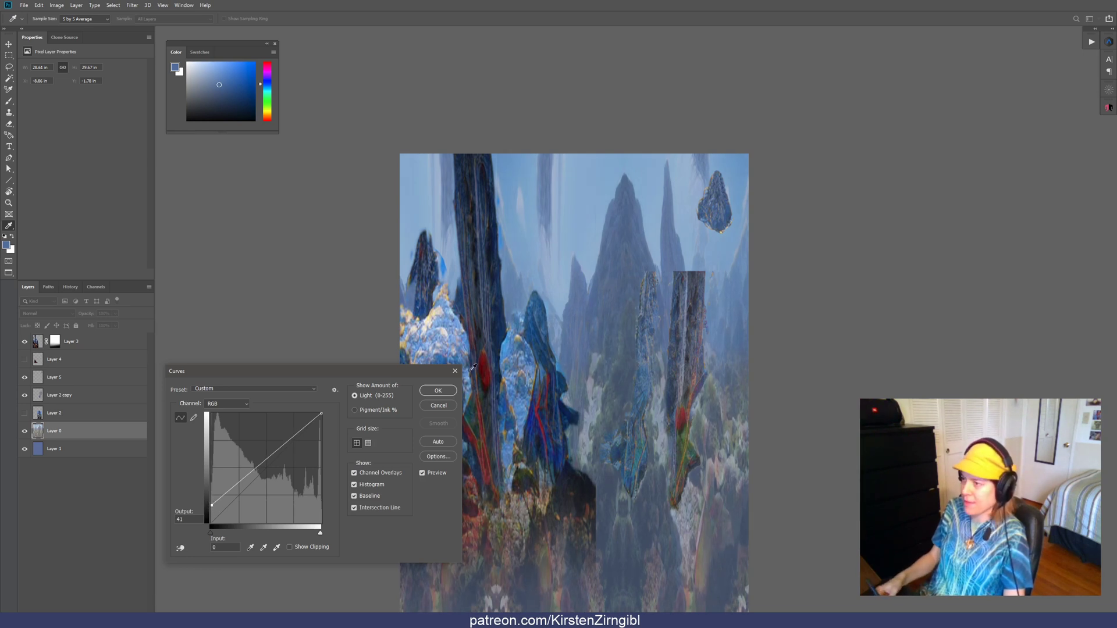
pyautogui.click(438, 390)
# Move Layer 2 copy up and left over the central mountain, and lasso and remove a small stray remnant below it
pyautogui.moveTo(687, 377); pyautogui.dragTo(637, 260)
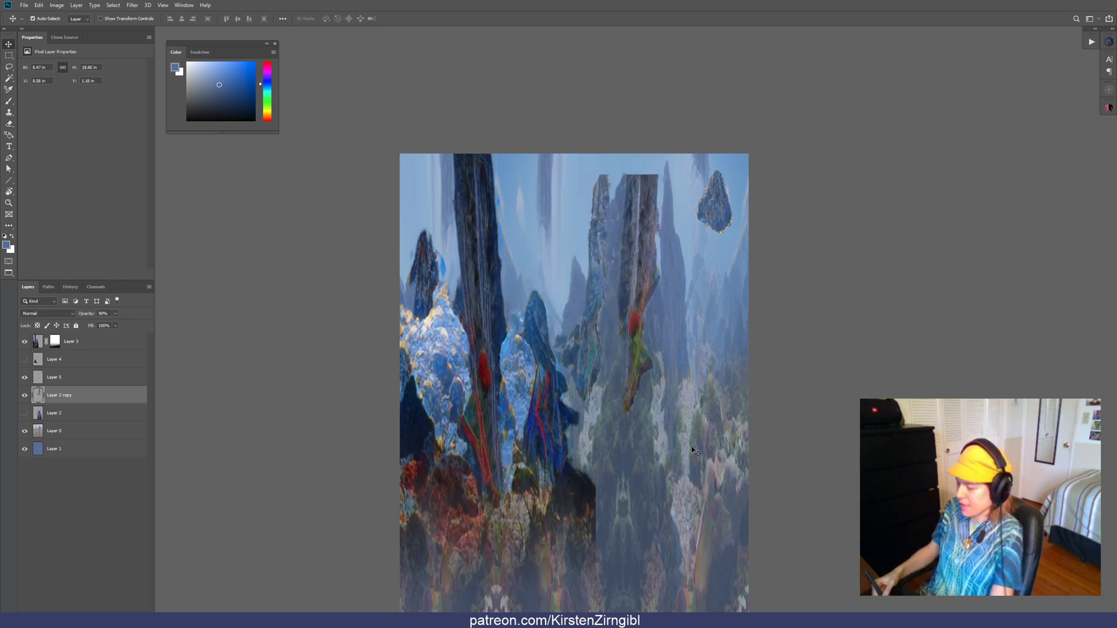
pyautogui.press('l')
pyautogui.moveTo(704, 374); pyautogui.dragTo(698, 375)
pyautogui.hotkey('ctrl', 'd')
pyautogui.press('v')
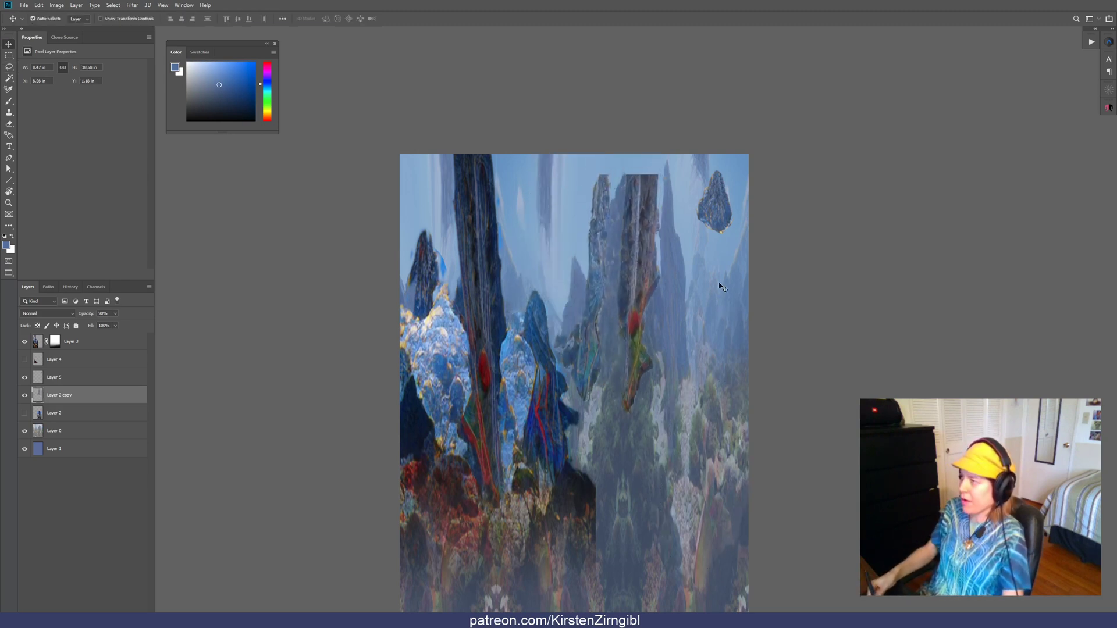
# Reposition Layer 2 copy over the central mountain's right side, at about X 10 in and Y 3.69 in
pyautogui.moveTo(634, 363); pyautogui.dragTo(666, 376)
pyautogui.press('e')
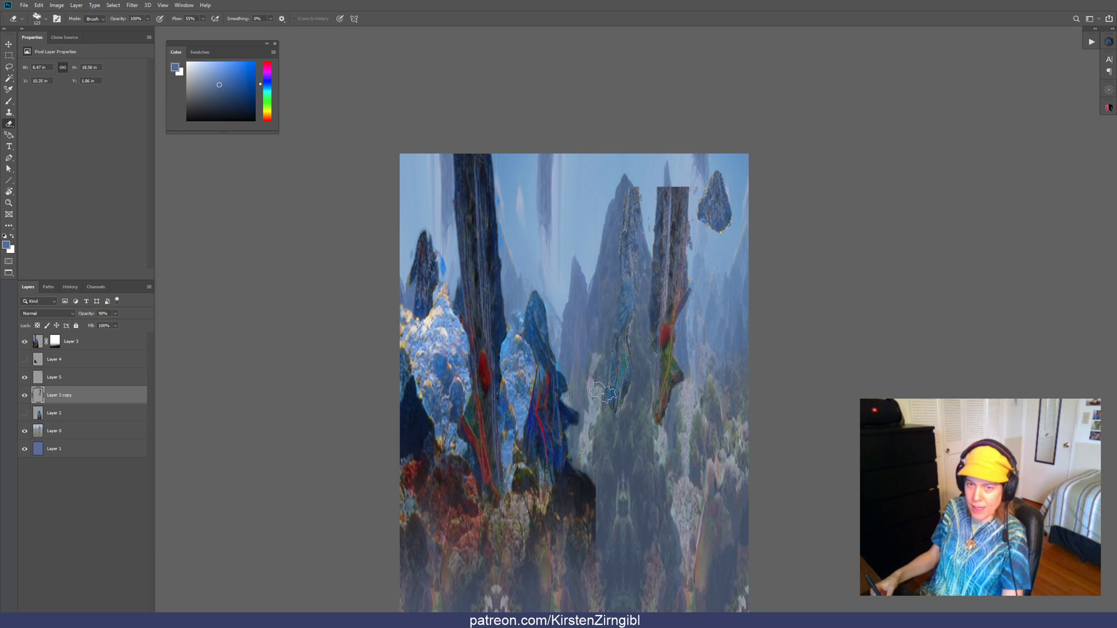
pyautogui.press('v')
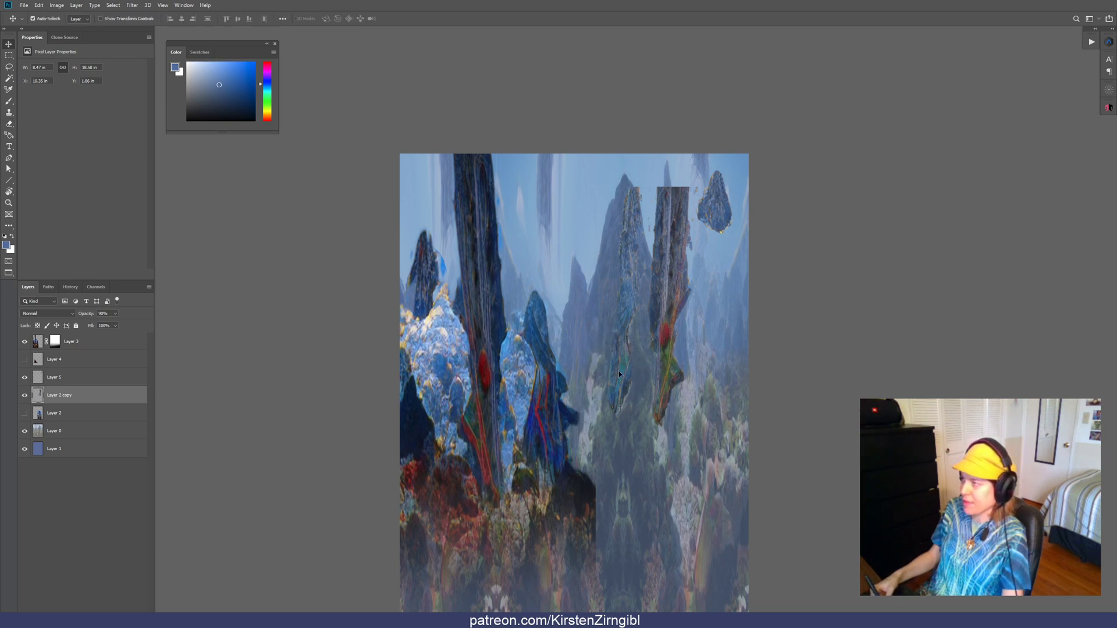
pyautogui.moveTo(619, 366); pyautogui.dragTo(616, 394)
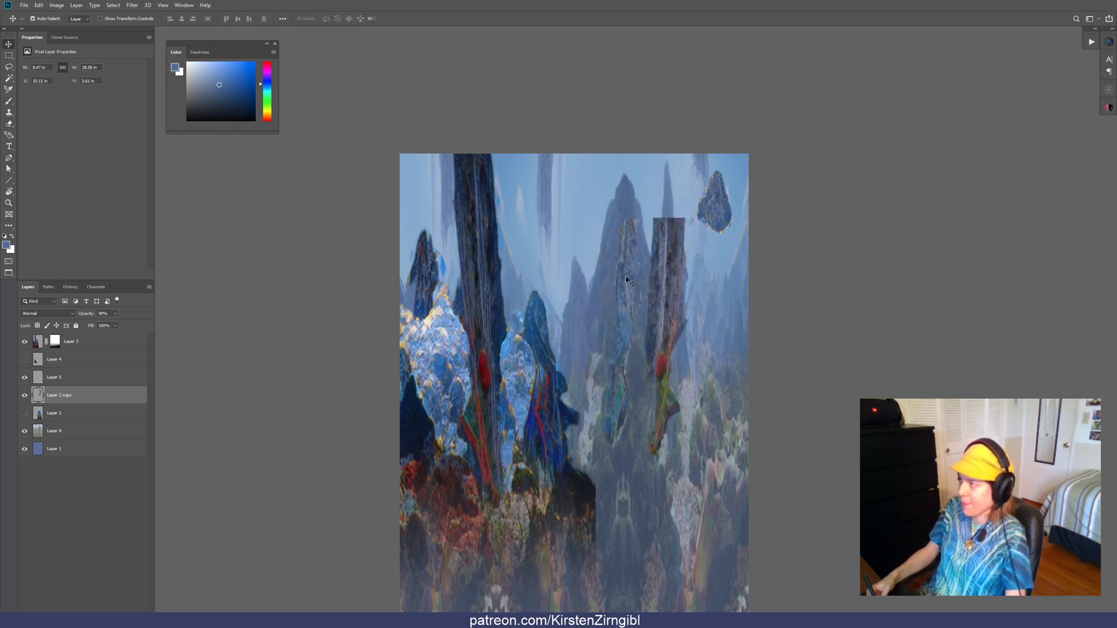
pyautogui.moveTo(618, 288); pyautogui.dragTo(616, 290)
pyautogui.press('l')
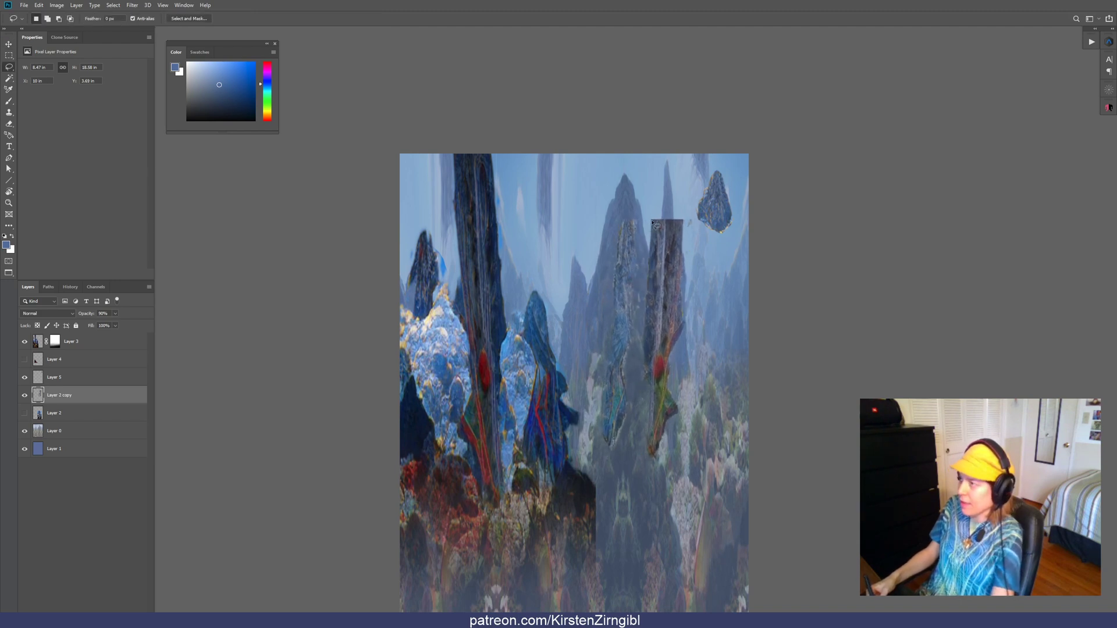
pyautogui.press('e')
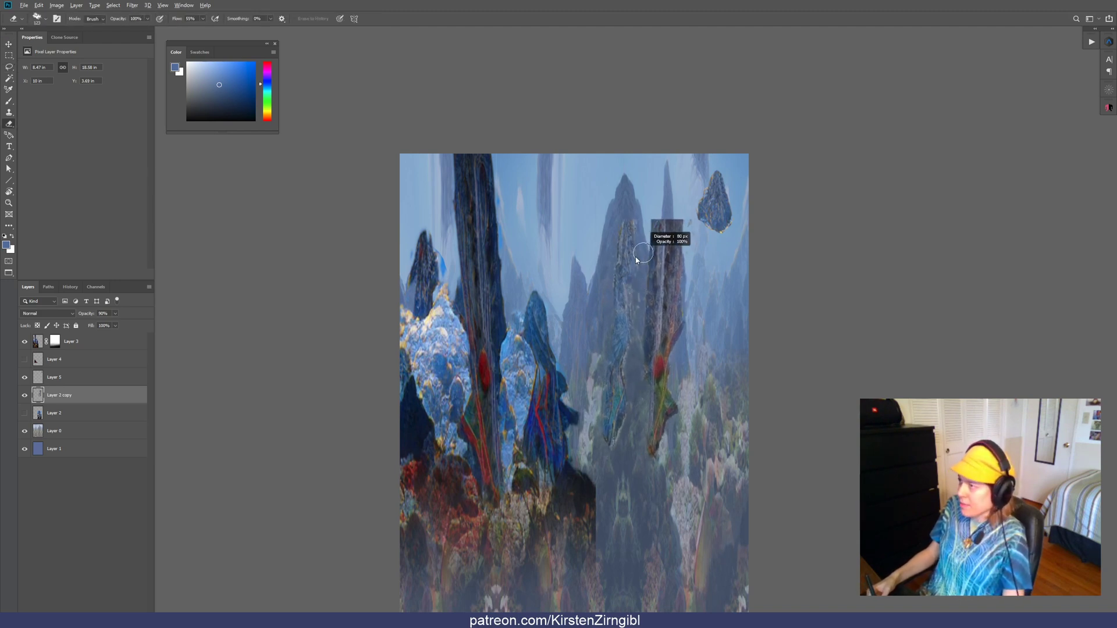
pyautogui.moveTo(636, 260); pyautogui.dragTo(640, 267)
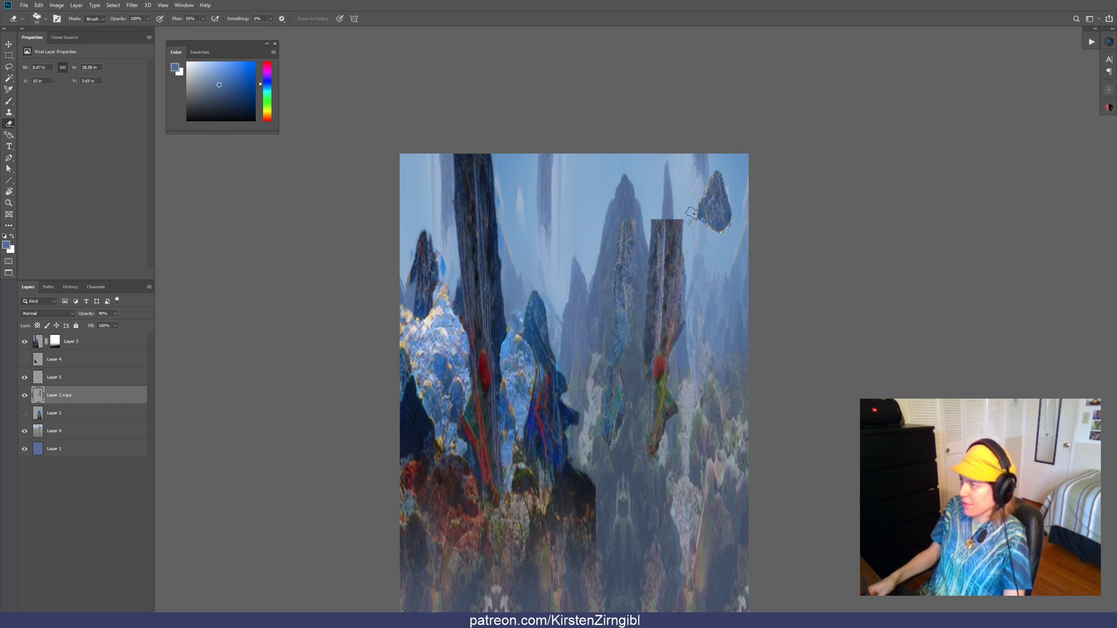
# Lasso Layer 2 copy's thin blue pillar, cut it to a new layer and move it up and left to the canvas's upper edge
pyautogui.press('l')
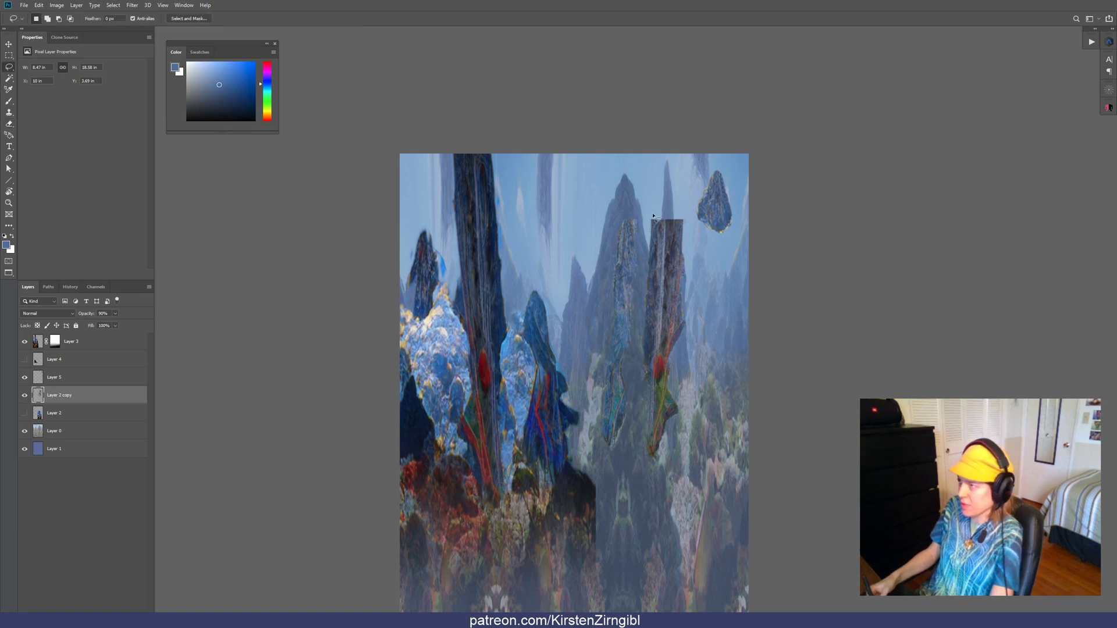
pyautogui.moveTo(651, 206); pyautogui.dragTo(644, 235)
pyautogui.moveTo(630, 390)
pyautogui.mouseDown()
pyautogui.moveTo(604, 468)
pyautogui.moveTo(583, 280)
pyautogui.moveTo(650, 198)
pyautogui.mouseUp()
pyautogui.hotkey('ctrl', 'j')
pyautogui.press('v')
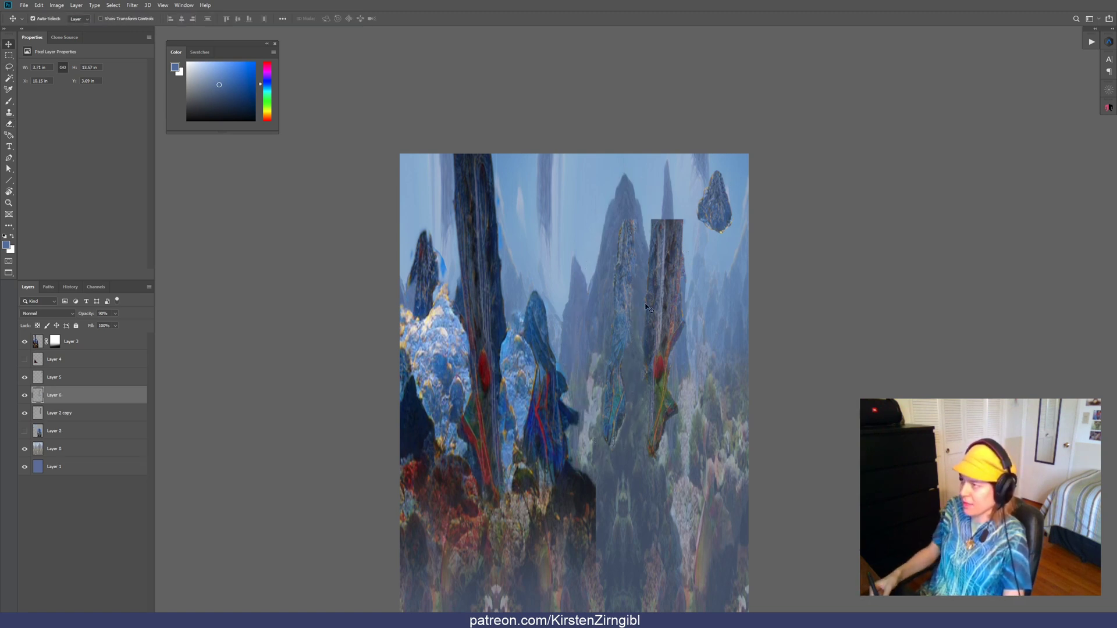
pyautogui.moveTo(630, 299)
pyautogui.mouseDown()
pyautogui.moveTo(601, 296)
pyautogui.moveTo(567, 230)
pyautogui.mouseUp()
# Move Layer 2 copy's remaining red-based pillar up and left, between Layer 3's tall pillar and the thin blue pillar
pyautogui.moveTo(667, 282); pyautogui.dragTo(627, 304)
pyautogui.press('e')
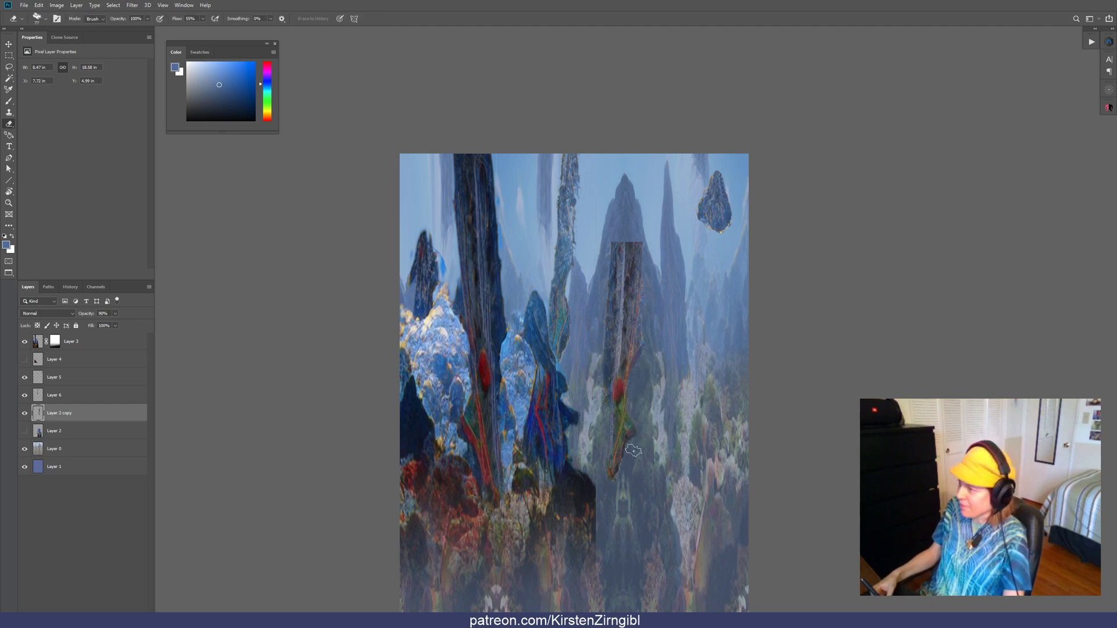
pyautogui.press('v')
pyautogui.moveTo(618, 285)
pyautogui.mouseDown()
pyautogui.moveTo(623, 228)
pyautogui.moveTo(549, 280)
pyautogui.moveTo(530, 243)
pyautogui.moveTo(532, 216)
pyautogui.moveTo(529, 233)
pyautogui.mouseUp()
# Reposition Layer 3 slightly, to about X -0.39 in and Y -0.19 in
pyautogui.moveTo(527, 380); pyautogui.dragTo(530, 390)
pyautogui.press('e')
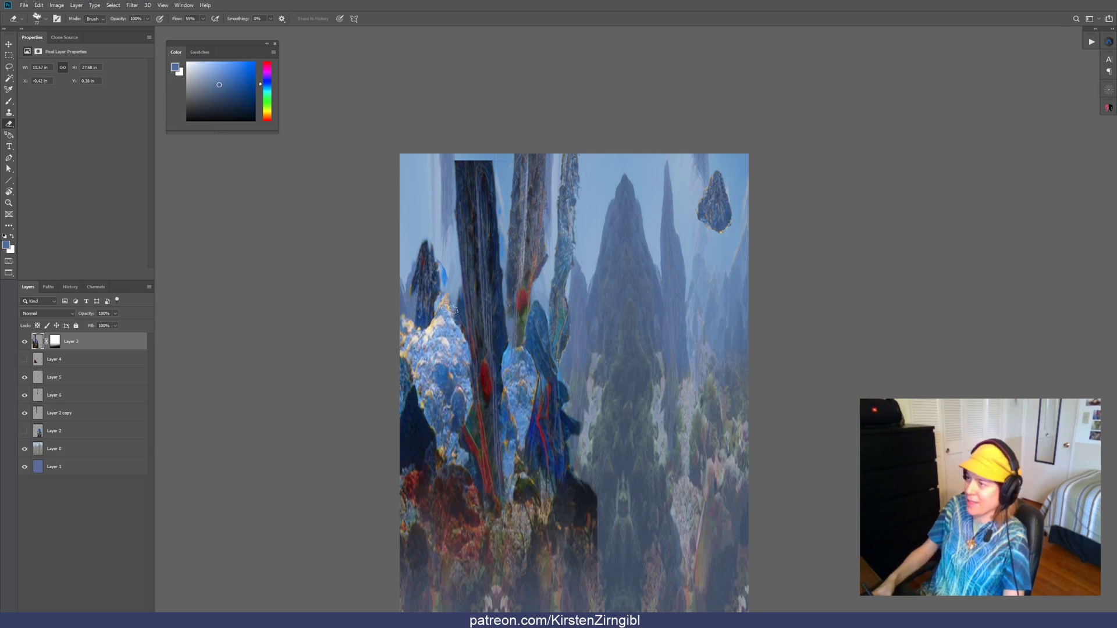
pyautogui.moveTo(554, 341)
pyautogui.mouseDown()
pyautogui.moveTo(584, 342)
pyautogui.moveTo(526, 298)
pyautogui.moveTo(467, 303)
pyautogui.mouseUp()
pyautogui.press('v')
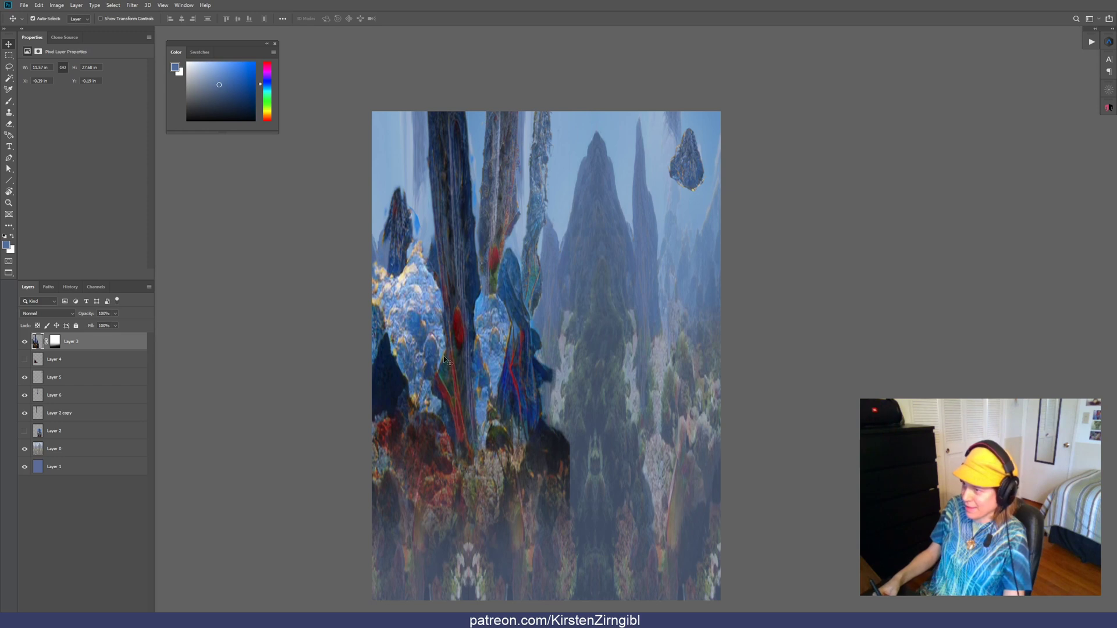
# Paint sampled dark navy on Layer 3 beneath the bright blue rocks, extending the dark rock mass toward the red-based pillar
pyautogui.press('b')
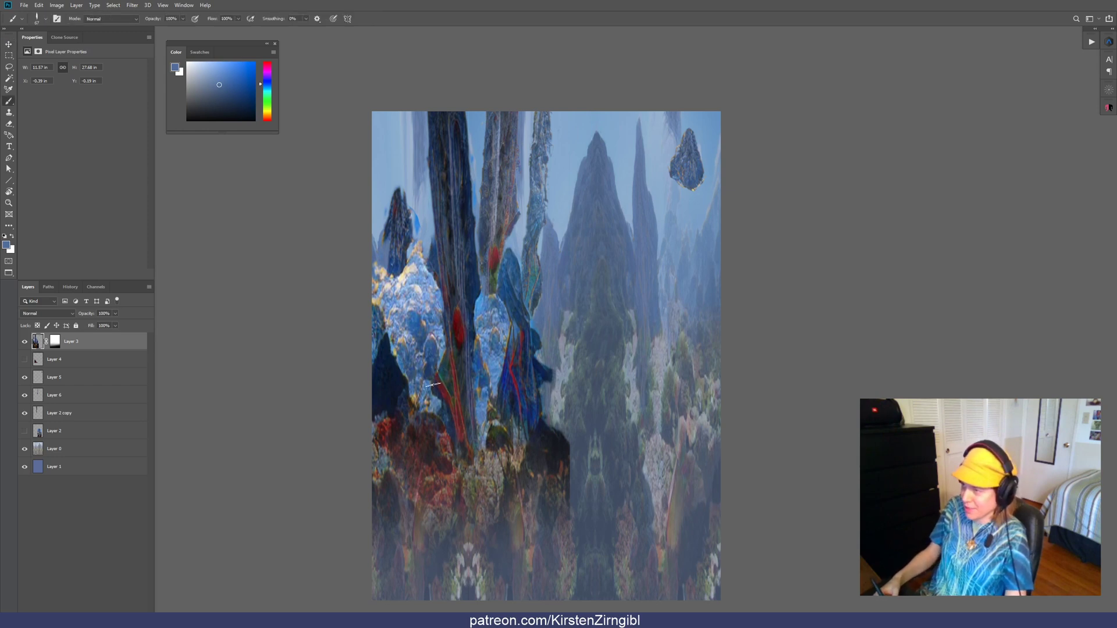
pyautogui.keyDown('alt'); pyautogui.click(413, 434); pyautogui.keyUp('alt')
pyautogui.moveTo(402, 395); pyautogui.dragTo(419, 395)
pyautogui.keyDown('alt'); pyautogui.click(446, 418); pyautogui.keyUp('alt')
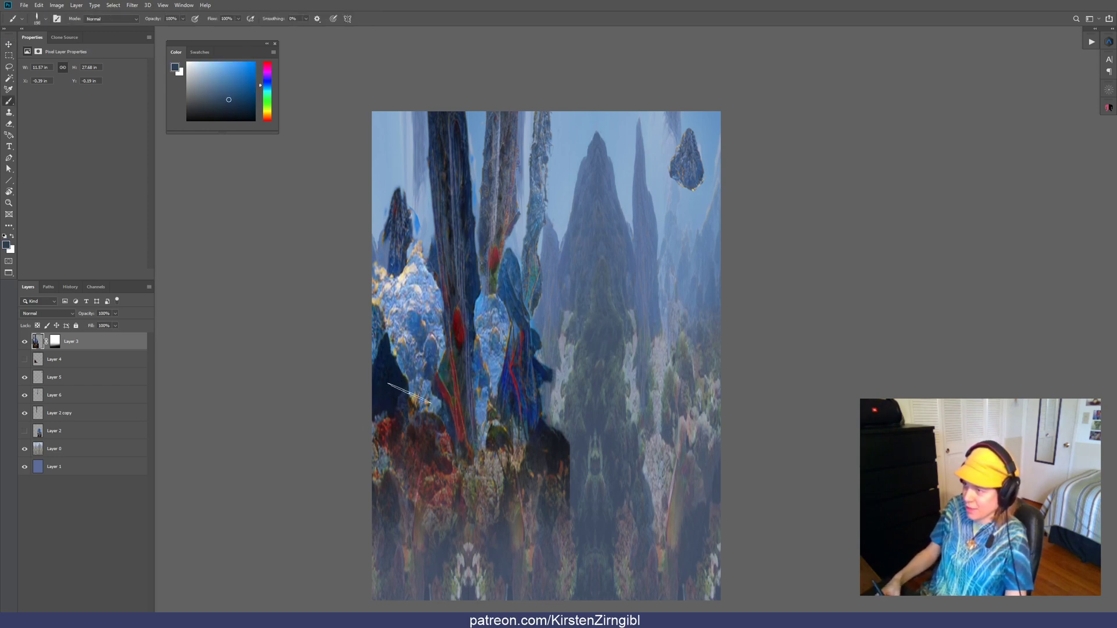
pyautogui.keyDown('alt'); pyautogui.click(395, 398); pyautogui.keyUp('alt')
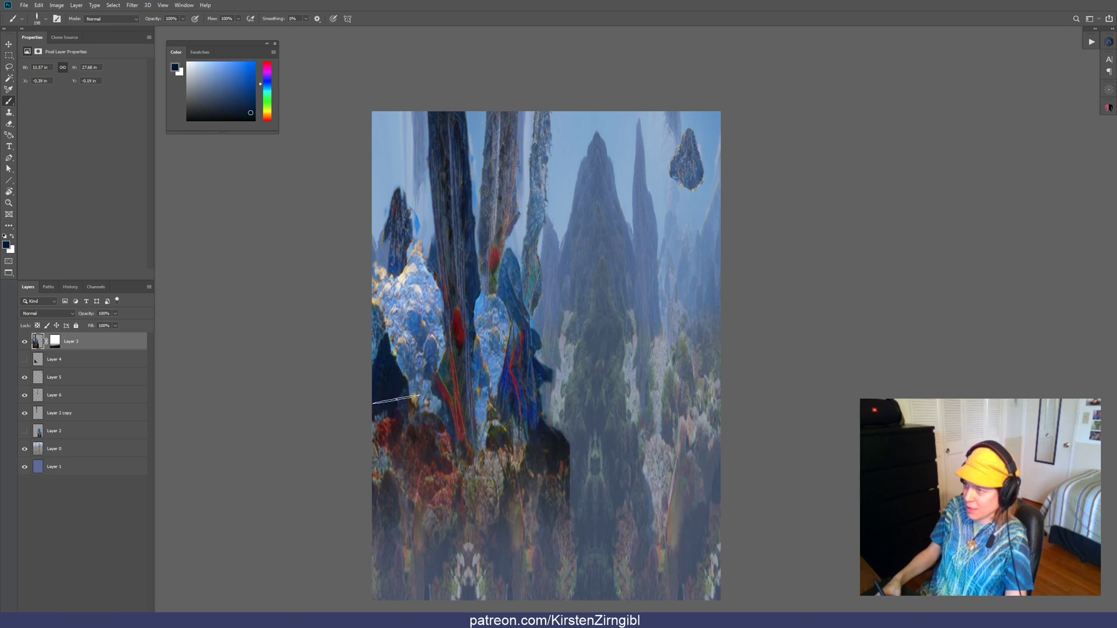
pyautogui.moveTo(395, 399)
pyautogui.mouseDown()
pyautogui.moveTo(416, 382)
pyautogui.moveTo(433, 406)
pyautogui.moveTo(394, 386)
pyautogui.moveTo(426, 365)
pyautogui.mouseUp()
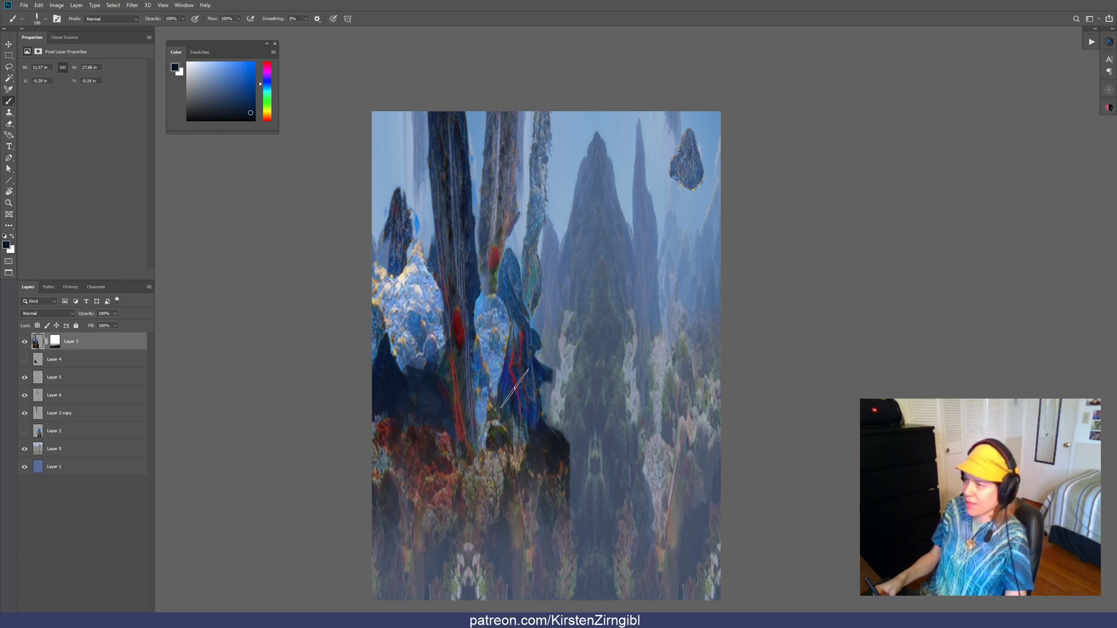
pyautogui.moveTo(553, 407)
pyautogui.mouseDown()
pyautogui.moveTo(576, 378)
pyautogui.moveTo(564, 419)
pyautogui.moveTo(599, 349)
pyautogui.moveTo(617, 425)
pyautogui.moveTo(663, 381)
pyautogui.mouseUp()
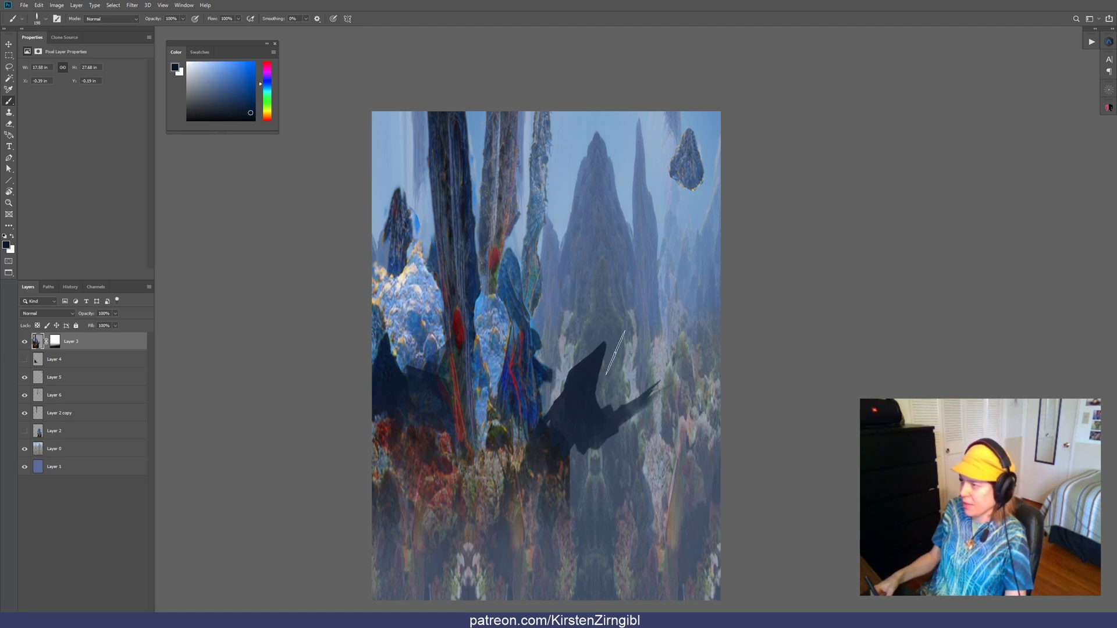
pyautogui.moveTo(610, 349); pyautogui.dragTo(675, 363)
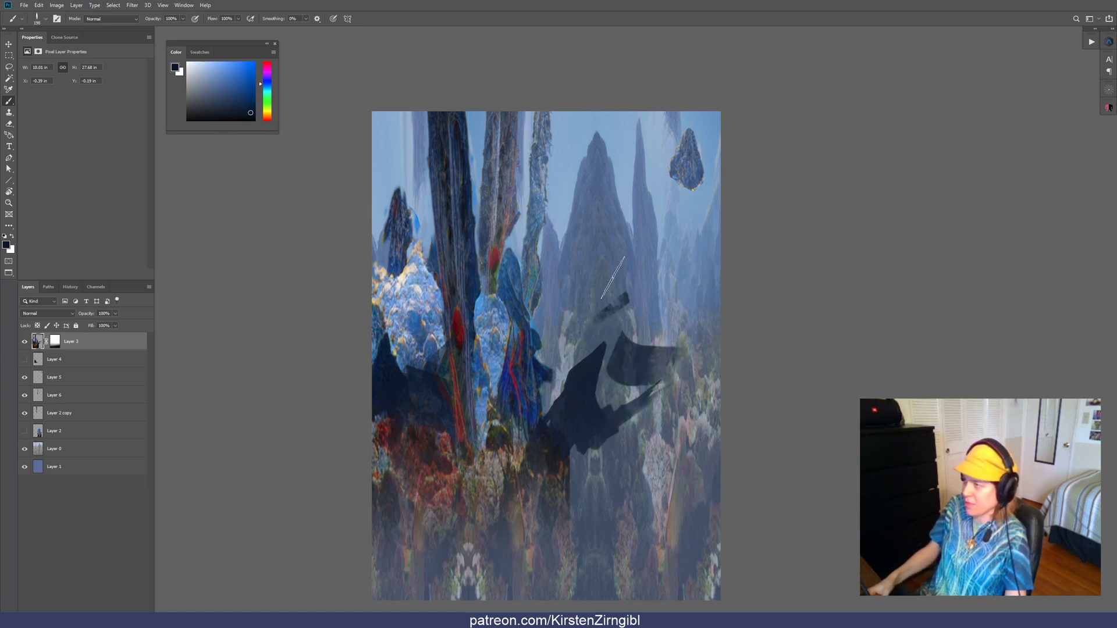
pyautogui.moveTo(615, 287)
pyautogui.mouseDown()
pyautogui.moveTo(641, 262)
pyautogui.moveTo(628, 248)
pyautogui.moveTo(628, 271)
pyautogui.mouseUp()
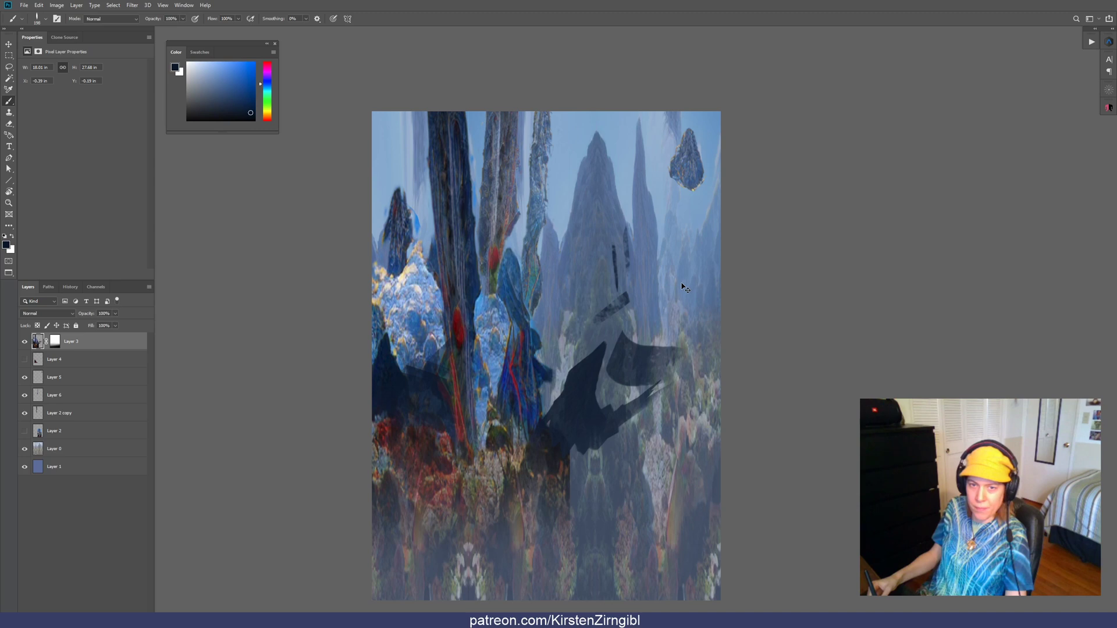
pyautogui.hotkey('ctrl', 'z')
pyautogui.hotkey('ctrl', 'z')
pyautogui.hotkey('ctrl', 'z')
pyautogui.hotkey('ctrl', 'z')
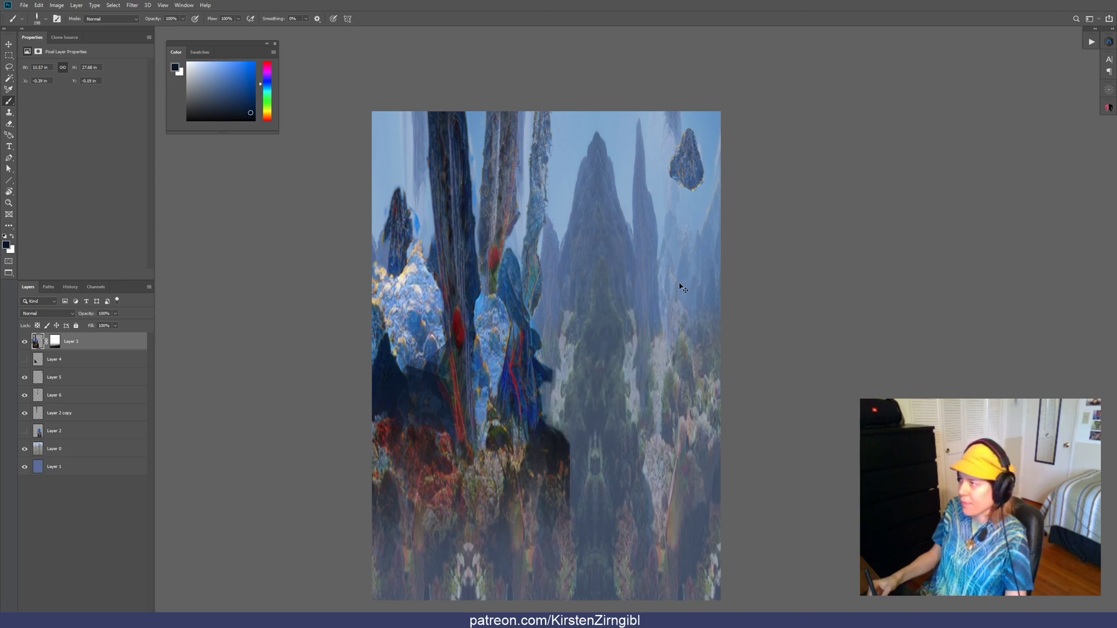
# Move Layer 5's floating rock down beside the central mountain's right base and transform it into a taller, narrower spire about 1.65 in wide
pyautogui.press('v')
pyautogui.moveTo(684, 200)
pyautogui.mouseDown()
pyautogui.moveTo(640, 401)
pyautogui.moveTo(657, 377)
pyautogui.mouseUp()
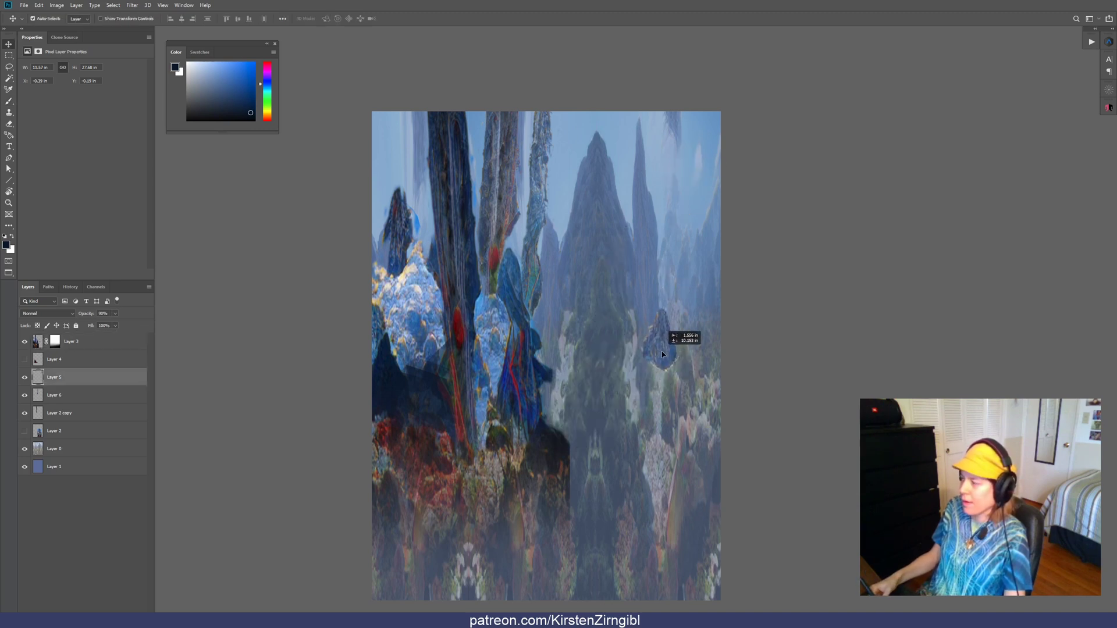
pyautogui.hotkey('ctrl', 't')
pyautogui.moveTo(681, 333); pyautogui.dragTo(694, 305)
pyautogui.press('Return')
pyautogui.press('e')
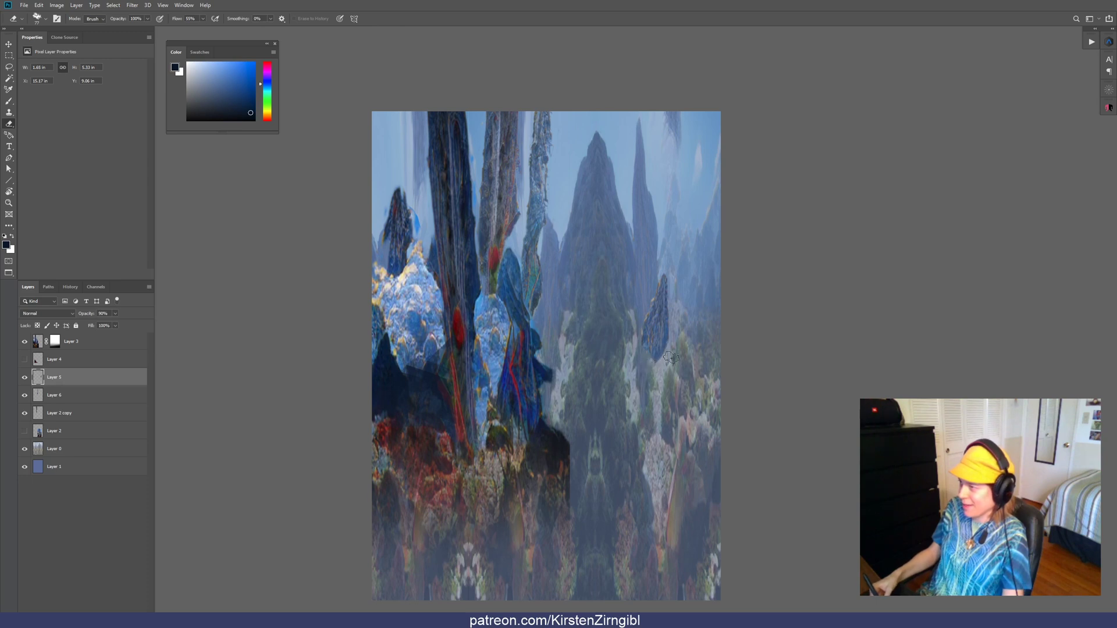
# Reposition Layer 5's rock spire over the foliage right of the central mountain, at about X 16.76 in and Y 10.1 in
pyautogui.press('v')
pyautogui.moveTo(674, 332); pyautogui.dragTo(643, 339)
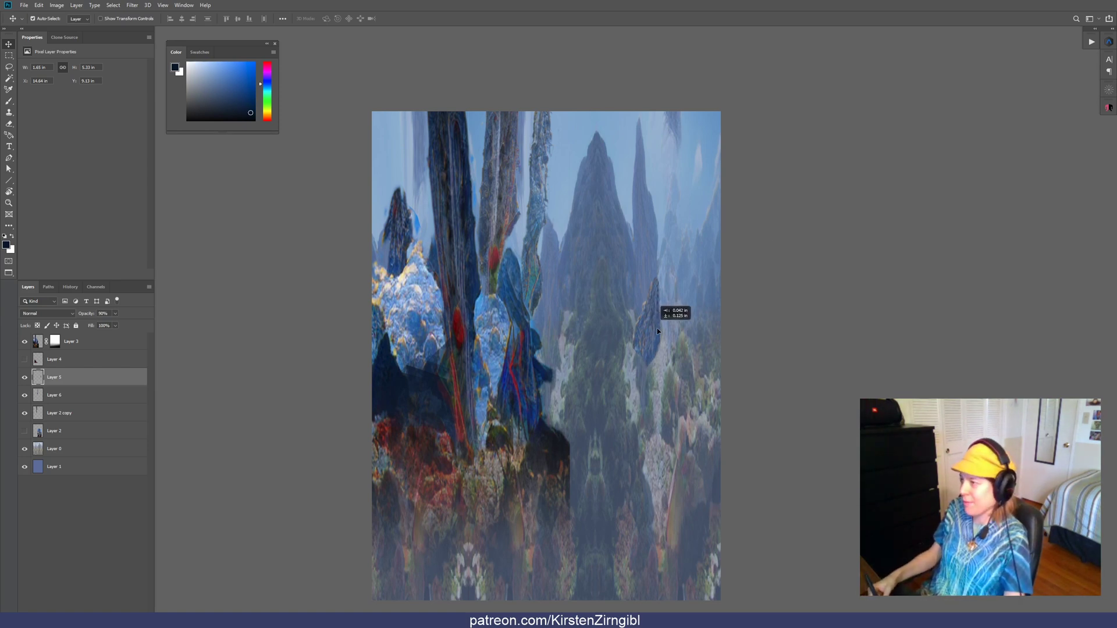
pyautogui.moveTo(657, 331); pyautogui.dragTo(683, 358)
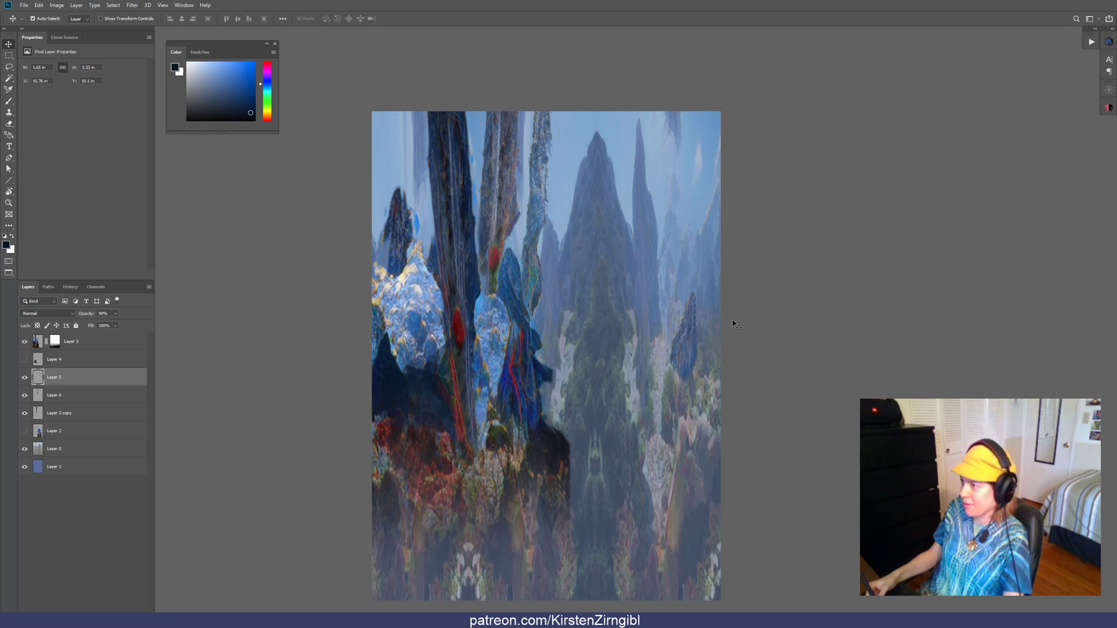
# Paint sampled muted slate blue on Layer 5 over the foreground below the central mountain and out to the canvas's right edge
pyautogui.press('b')
pyautogui.keyDown('alt'); pyautogui.click(599, 436); pyautogui.keyUp('alt')
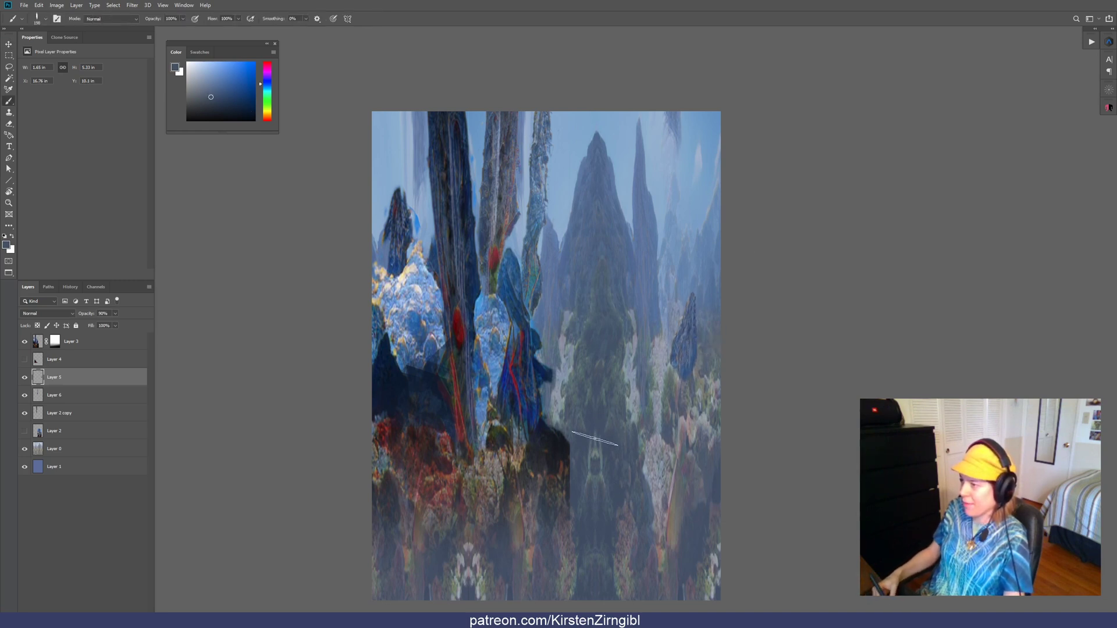
pyautogui.moveTo(598, 498)
pyautogui.mouseDown()
pyautogui.moveTo(608, 538)
pyautogui.moveTo(631, 532)
pyautogui.moveTo(651, 539)
pyautogui.moveTo(648, 549)
pyautogui.moveTo(652, 474)
pyautogui.moveTo(624, 518)
pyautogui.moveTo(634, 546)
pyautogui.moveTo(662, 548)
pyautogui.moveTo(680, 497)
pyautogui.moveTo(674, 548)
pyautogui.moveTo(700, 524)
pyautogui.moveTo(714, 538)
pyautogui.moveTo(735, 498)
pyautogui.moveTo(652, 528)
pyautogui.moveTo(695, 525)
pyautogui.moveTo(681, 567)
pyautogui.moveTo(653, 550)
pyautogui.moveTo(652, 577)
pyautogui.mouseUp()
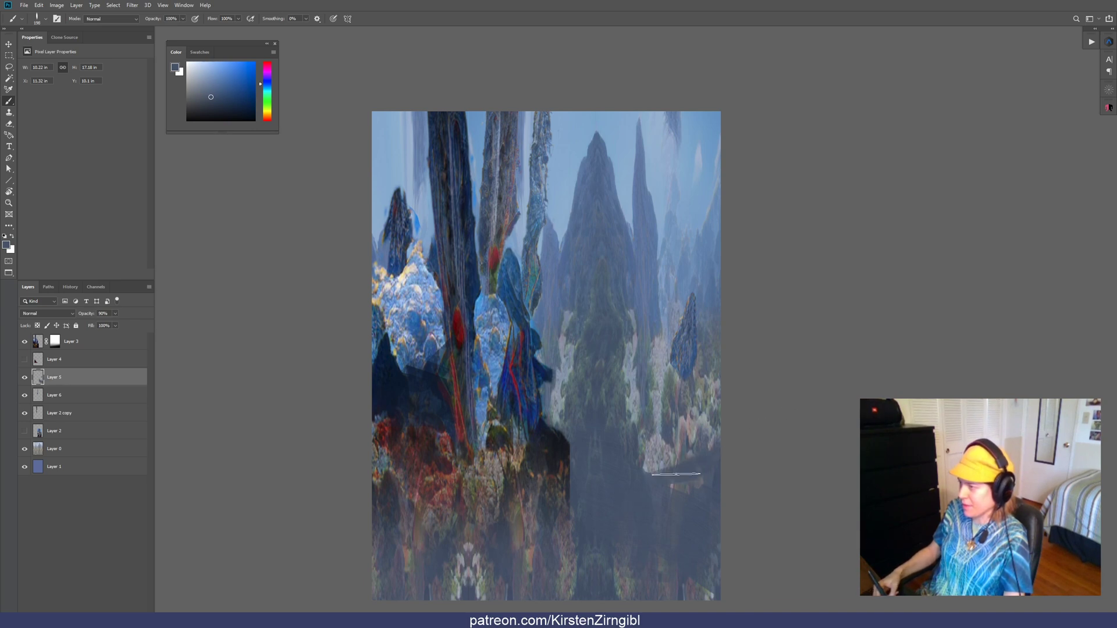
pyautogui.moveTo(675, 474)
pyautogui.mouseDown()
pyautogui.moveTo(703, 457)
pyautogui.moveTo(732, 465)
pyautogui.mouseUp()
pyautogui.moveTo(664, 457)
pyautogui.mouseDown()
pyautogui.moveTo(654, 505)
pyautogui.moveTo(701, 429)
pyautogui.mouseUp()
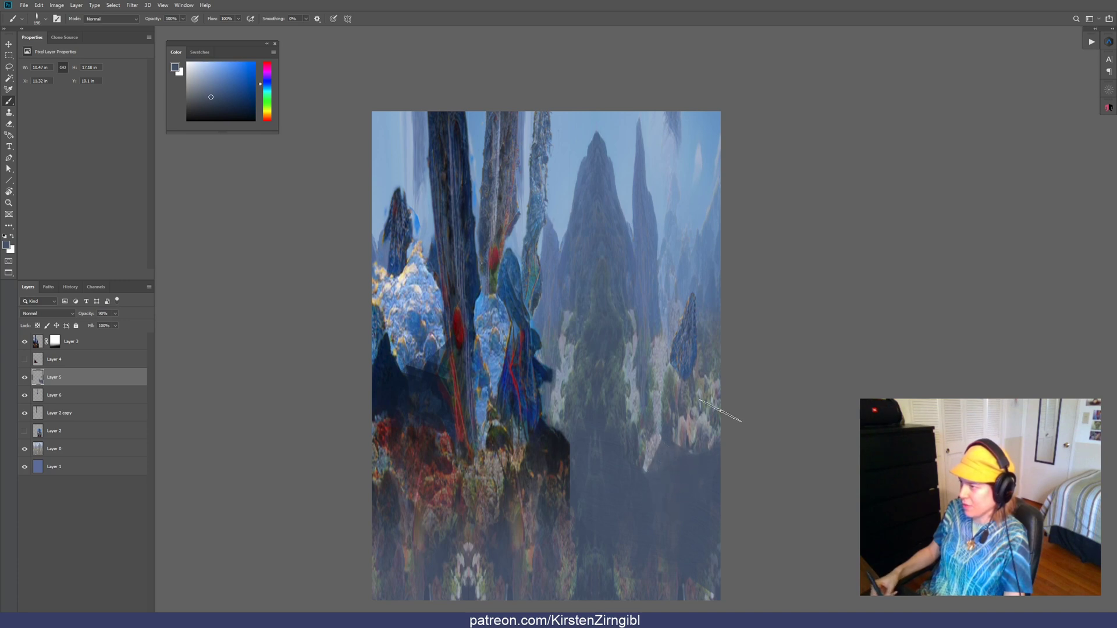
# Paint over the pale rocks and foliage below the rock spire on Layer 5, using grey and muted mauve tones sampled there
pyautogui.keyDown('alt'); pyautogui.click(649, 447); pyautogui.keyUp('alt')
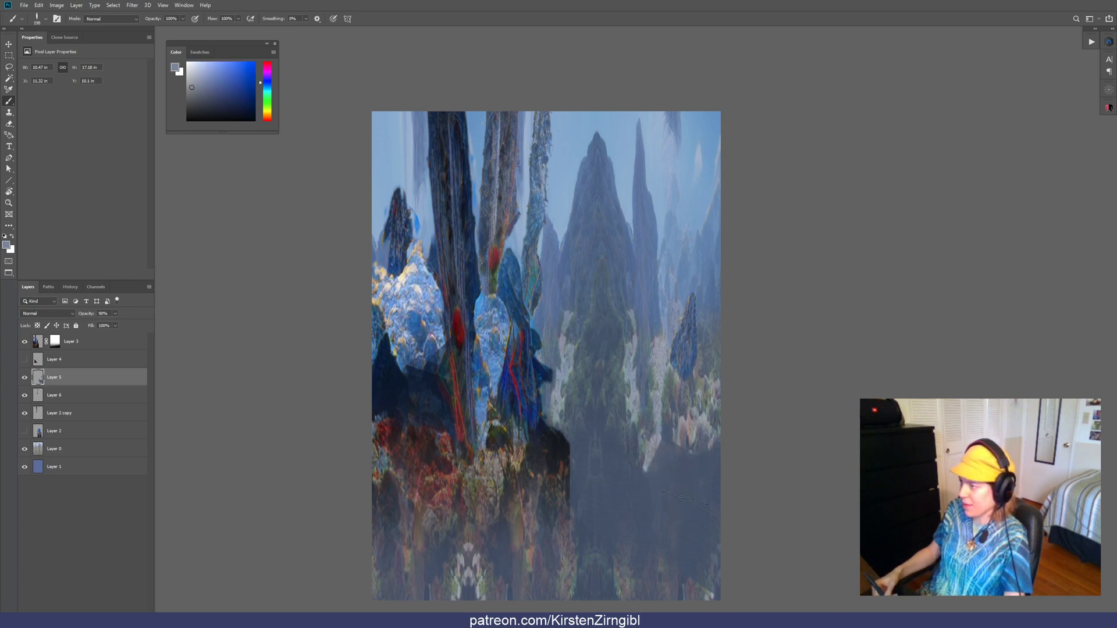
pyautogui.moveTo(594, 413); pyautogui.dragTo(587, 414)
pyautogui.keyDown('alt'); pyautogui.click(653, 438); pyautogui.keyUp('alt')
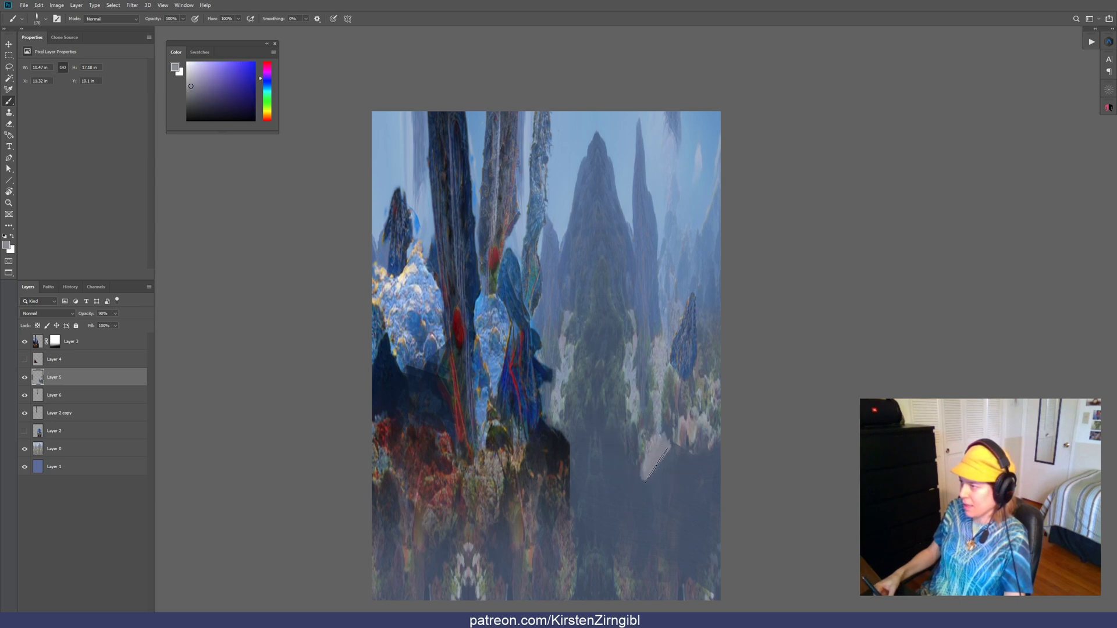
pyautogui.keyDown('alt'); pyautogui.click(671, 415); pyautogui.keyUp('alt')
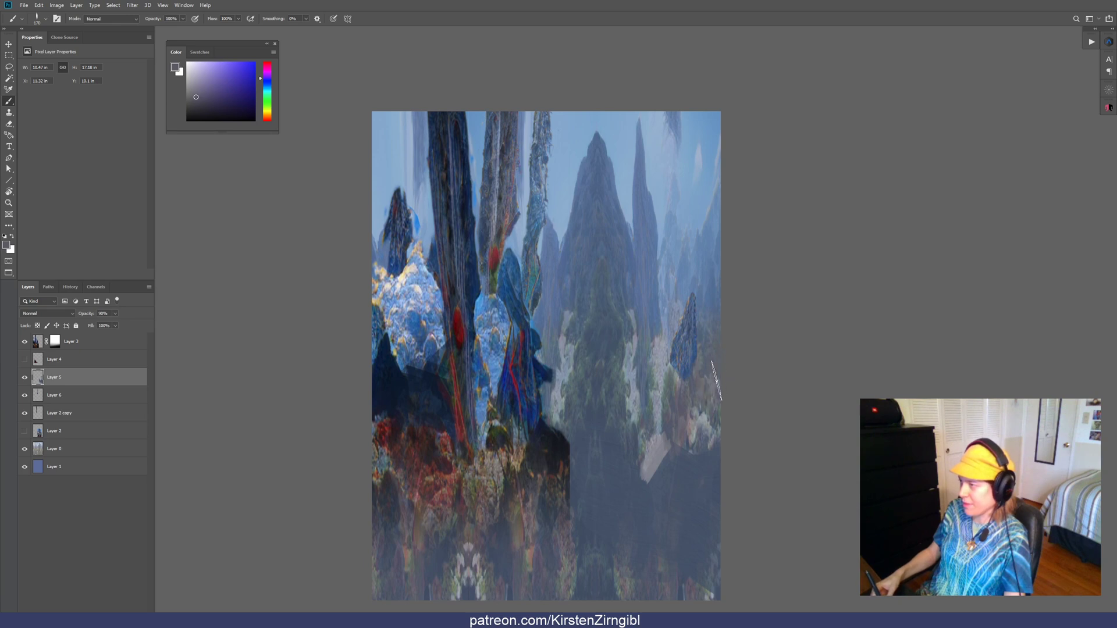
pyautogui.keyDown('alt'); pyautogui.click(557, 441); pyautogui.keyUp('alt')
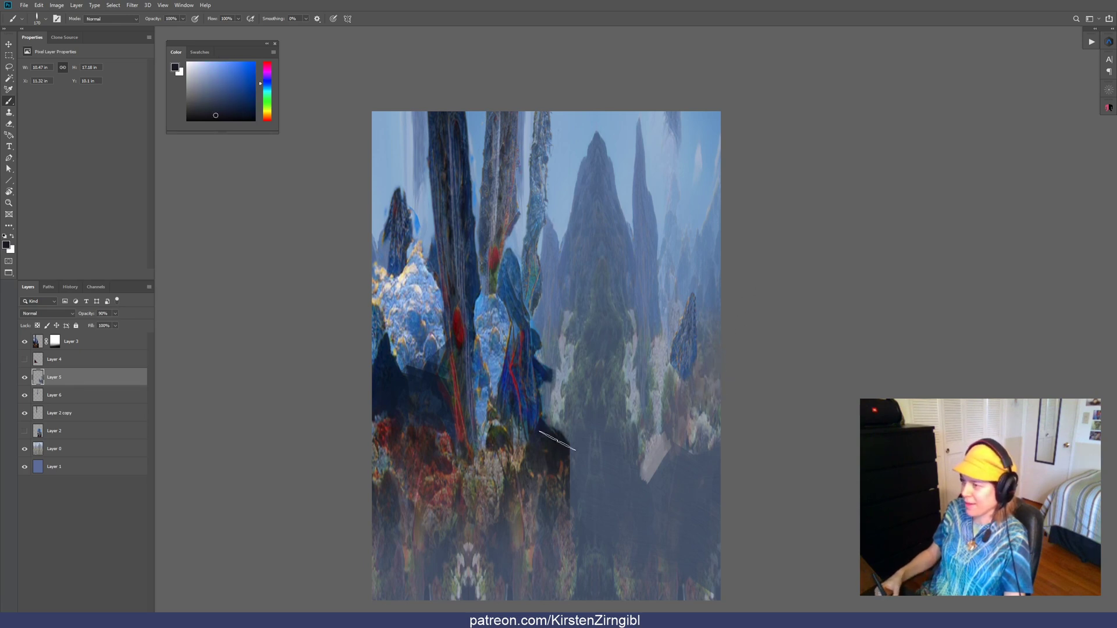
pyautogui.moveTo(556, 441); pyautogui.dragTo(533, 509)
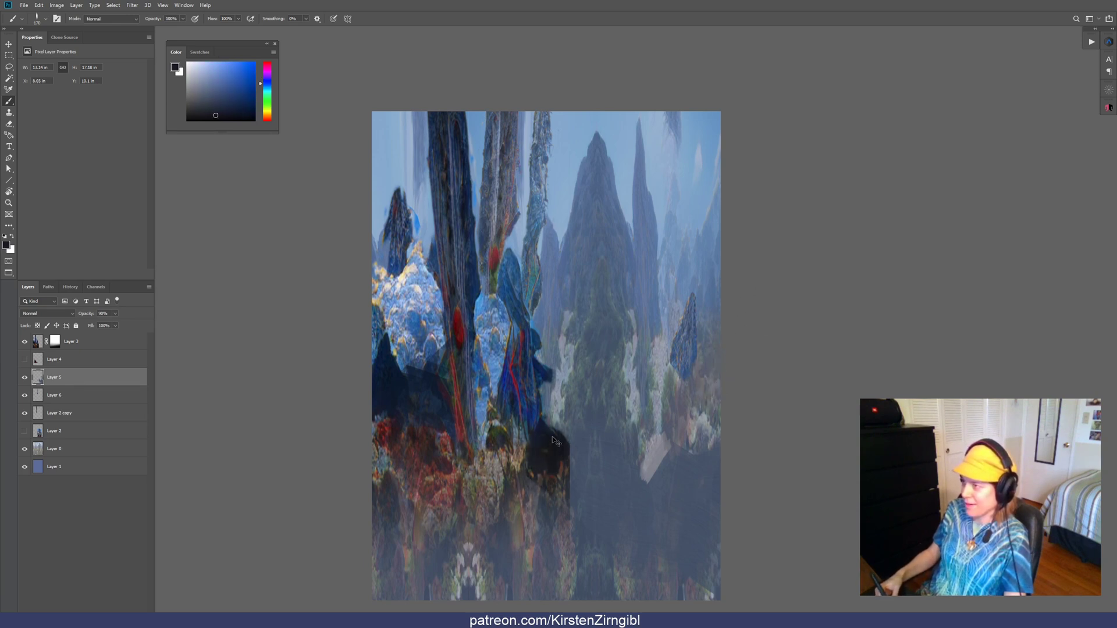
pyautogui.hotkey('ctrl', 'z')
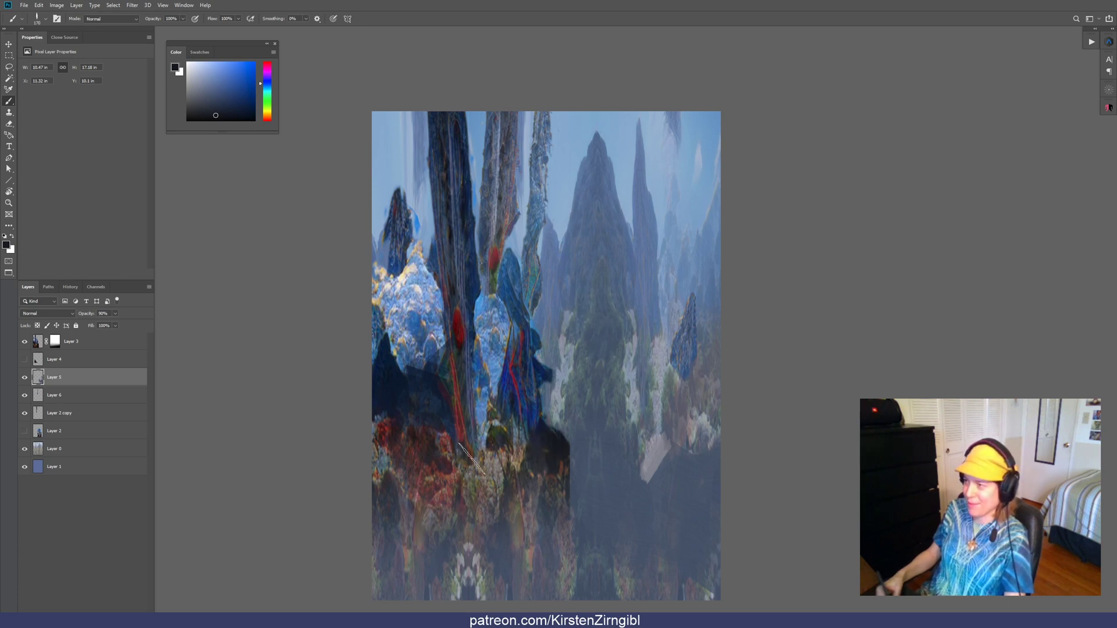
pyautogui.moveTo(526, 494)
pyautogui.mouseDown()
pyautogui.moveTo(535, 473)
pyautogui.moveTo(549, 472)
pyautogui.moveTo(556, 438)
pyautogui.mouseUp()
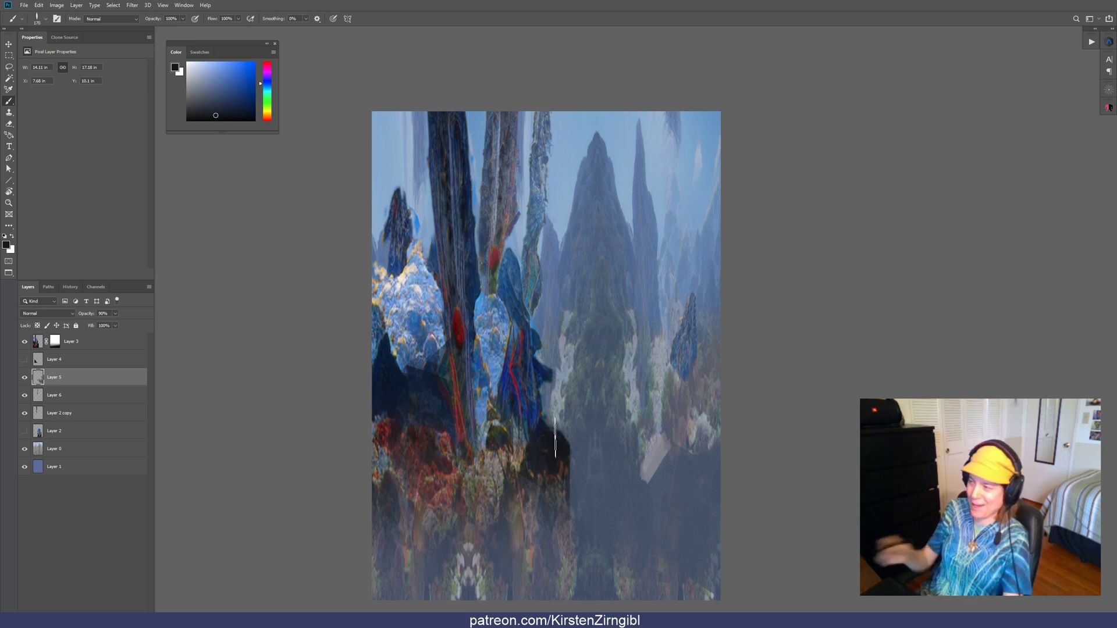
pyautogui.moveTo(552, 470)
pyautogui.mouseDown()
pyautogui.moveTo(533, 512)
pyautogui.moveTo(521, 504)
pyautogui.mouseUp()
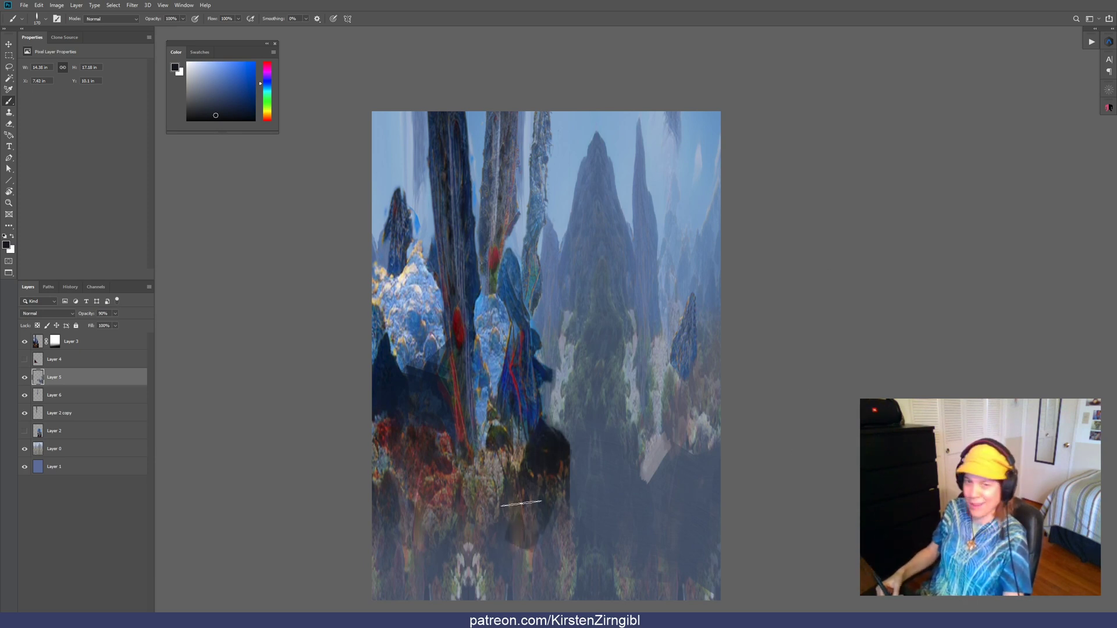
pyautogui.hotkey('ctrl', 'z')
# Select Layer 3, sample its near-black rock colour and apply the layer's mask
pyautogui.keyDown('ctrl'); pyautogui.click(538, 446); pyautogui.keyUp('ctrl')
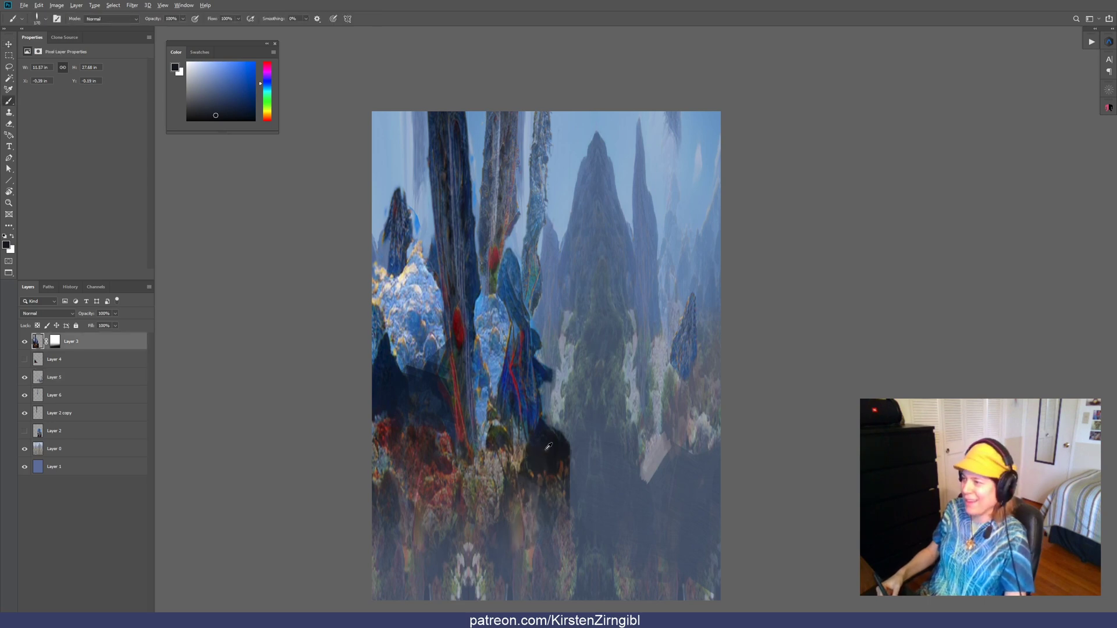
pyautogui.keyDown('alt'); pyautogui.click(541, 449); pyautogui.keyUp('alt')
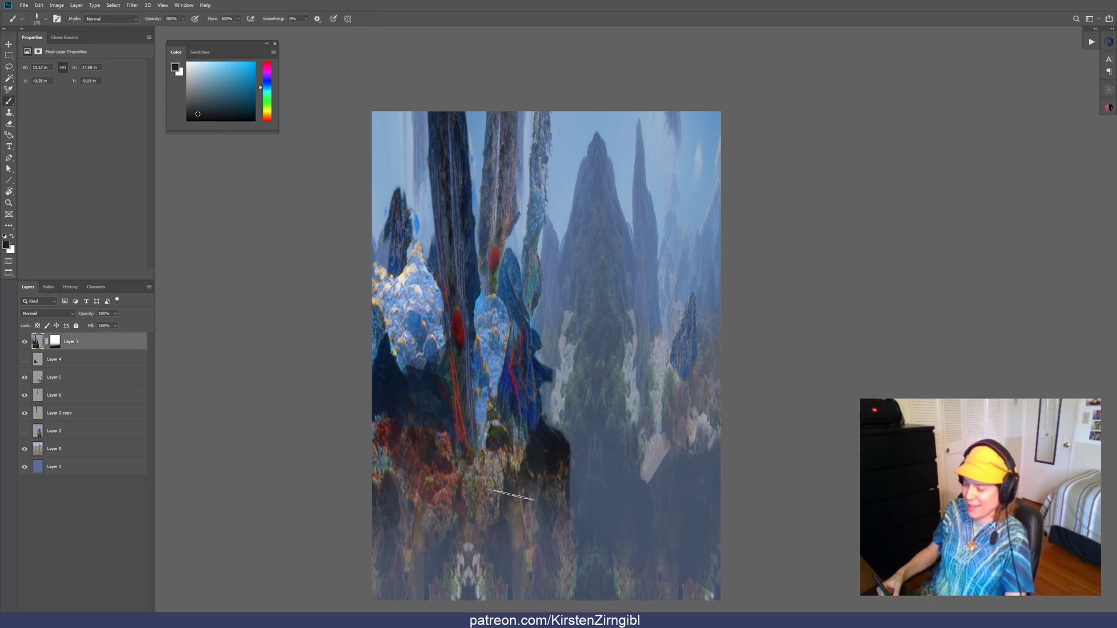
pyautogui.hotkey('ctrl', 'e')
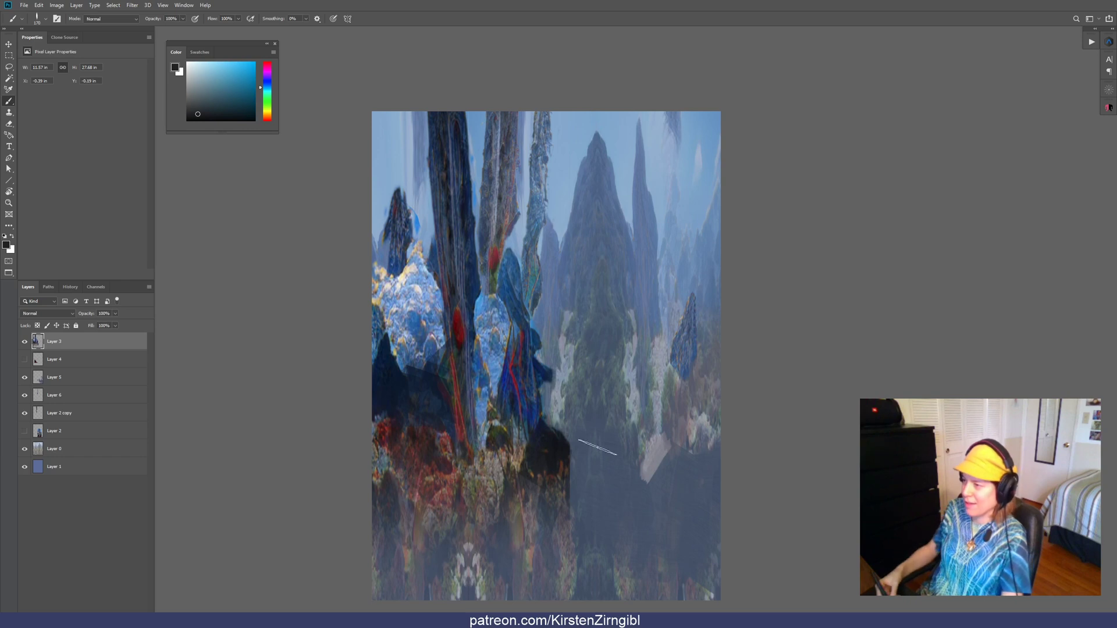
# Paint near-black shadow shapes on Layer 3 over the foreground beneath the dark rock and red coral
pyautogui.keyDown('alt'); pyautogui.click(538, 466); pyautogui.keyUp('alt')
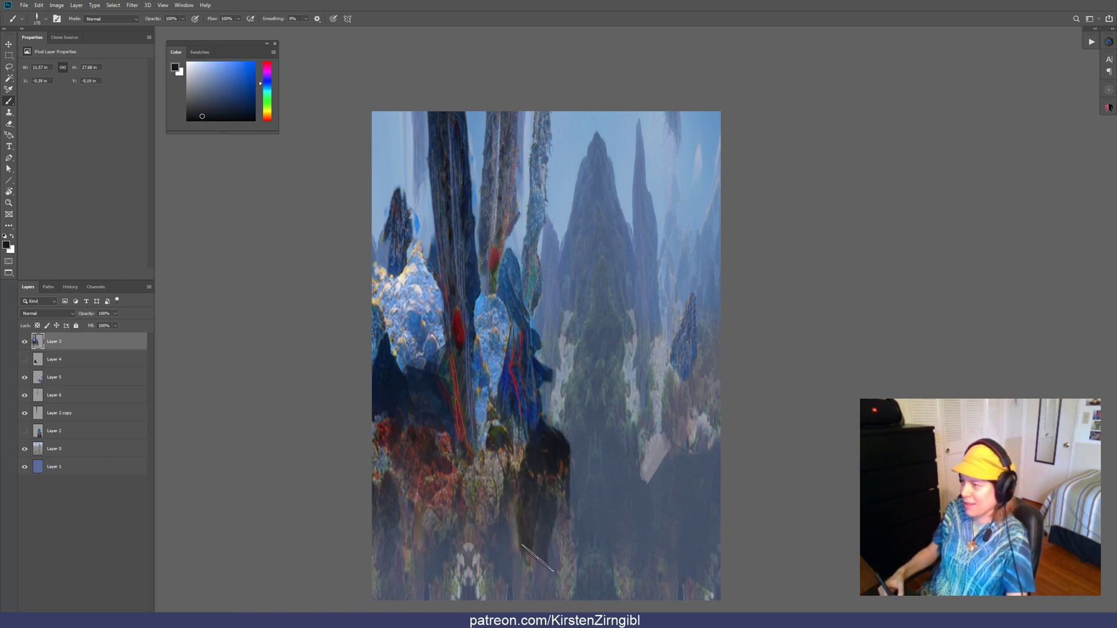
pyautogui.moveTo(538, 558)
pyautogui.mouseDown()
pyautogui.moveTo(555, 508)
pyautogui.moveTo(537, 486)
pyautogui.moveTo(538, 577)
pyautogui.moveTo(525, 575)
pyautogui.moveTo(511, 536)
pyautogui.moveTo(518, 445)
pyautogui.moveTo(506, 478)
pyautogui.mouseUp()
pyautogui.moveTo(459, 507)
pyautogui.mouseDown()
pyautogui.moveTo(472, 572)
pyautogui.moveTo(436, 561)
pyautogui.moveTo(454, 592)
pyautogui.moveTo(502, 567)
pyautogui.moveTo(524, 531)
pyautogui.mouseUp()
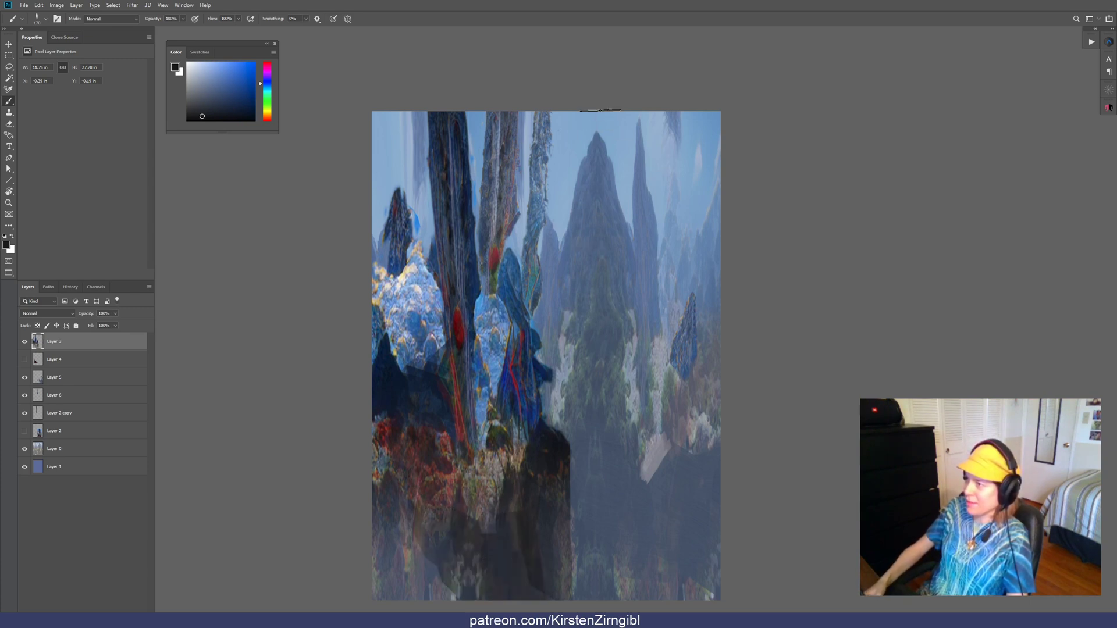
# Paint sampled light sky blue on Layer 3 over the central mountain's peak and upper slopes
pyautogui.keyDown('alt'); pyautogui.click(588, 121); pyautogui.keyUp('alt')
pyautogui.moveTo(588, 121)
pyautogui.mouseDown()
pyautogui.moveTo(588, 218)
pyautogui.moveTo(610, 266)
pyautogui.moveTo(592, 284)
pyautogui.moveTo(591, 128)
pyautogui.moveTo(618, 236)
pyautogui.moveTo(610, 282)
pyautogui.moveTo(584, 274)
pyautogui.mouseUp()
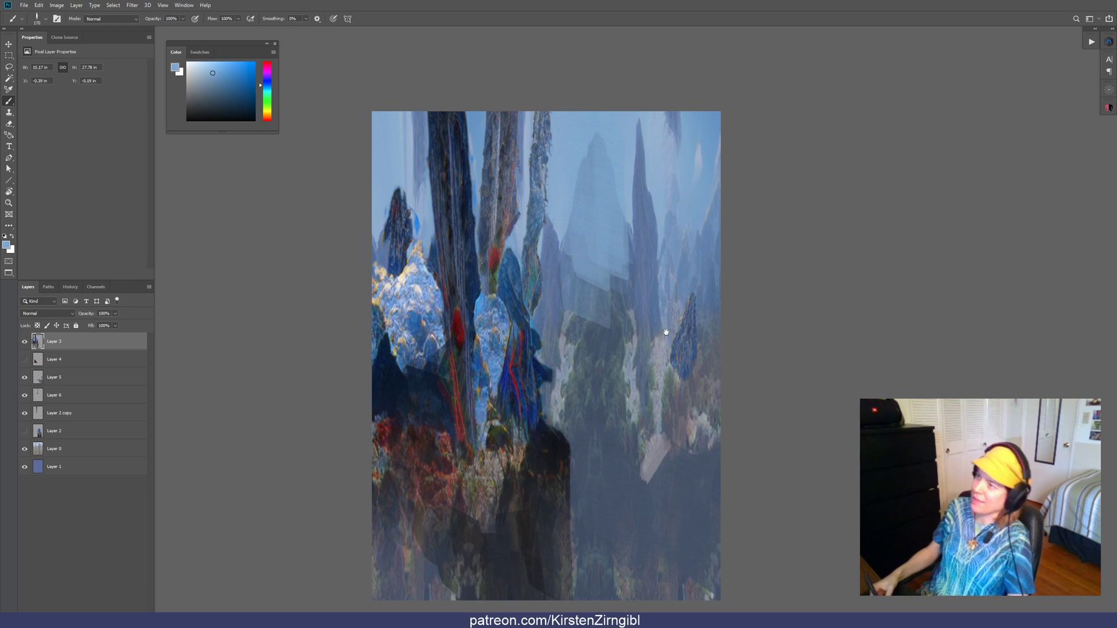
pyautogui.moveTo(665, 329)
pyautogui.mouseDown()
pyautogui.moveTo(636, 371)
pyautogui.moveTo(633, 348)
pyautogui.mouseUp()
# Save the document as StoneTowers.psd in the Landmorph_4 folder
pyautogui.hotkey('ctrl', 'shift', 's')
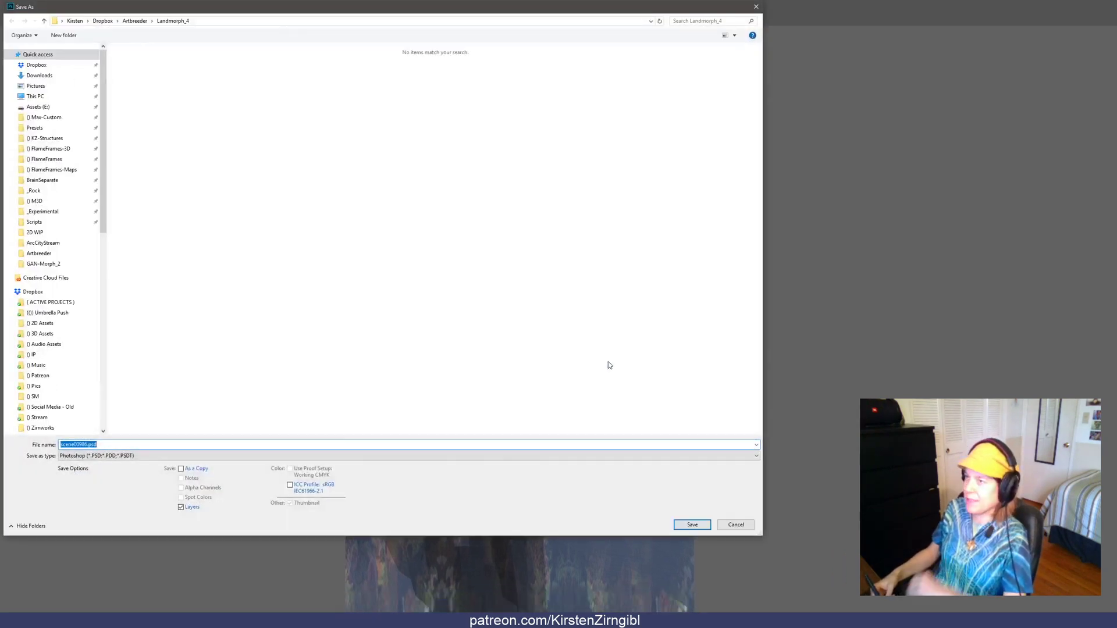
pyautogui.moveTo(310, 11); pyautogui.dragTo(452, 51)
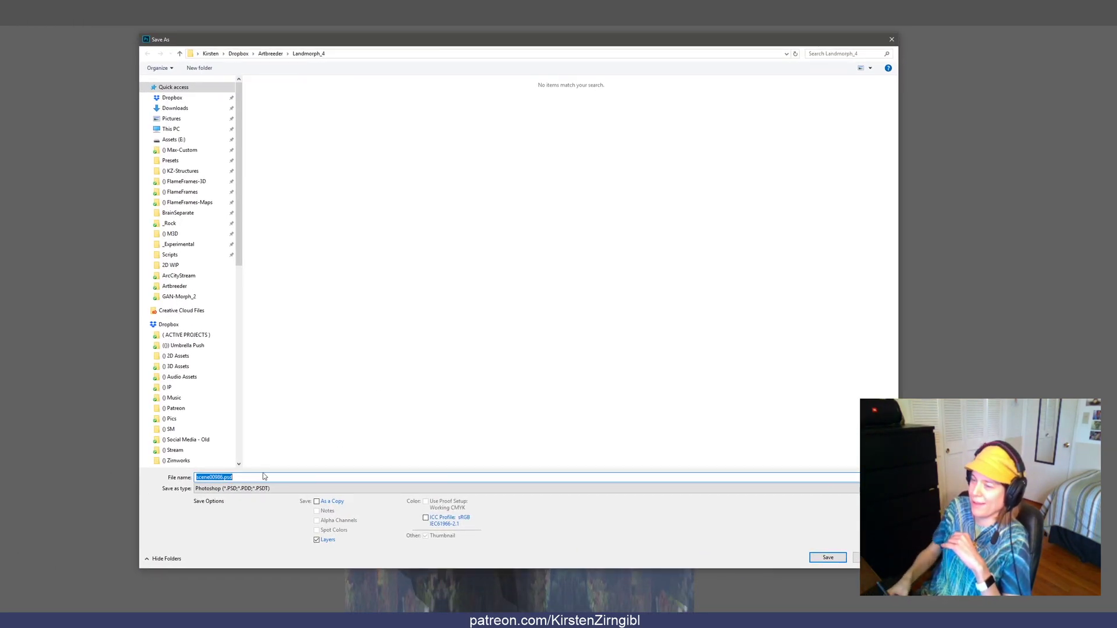
pyautogui.click(221, 477)
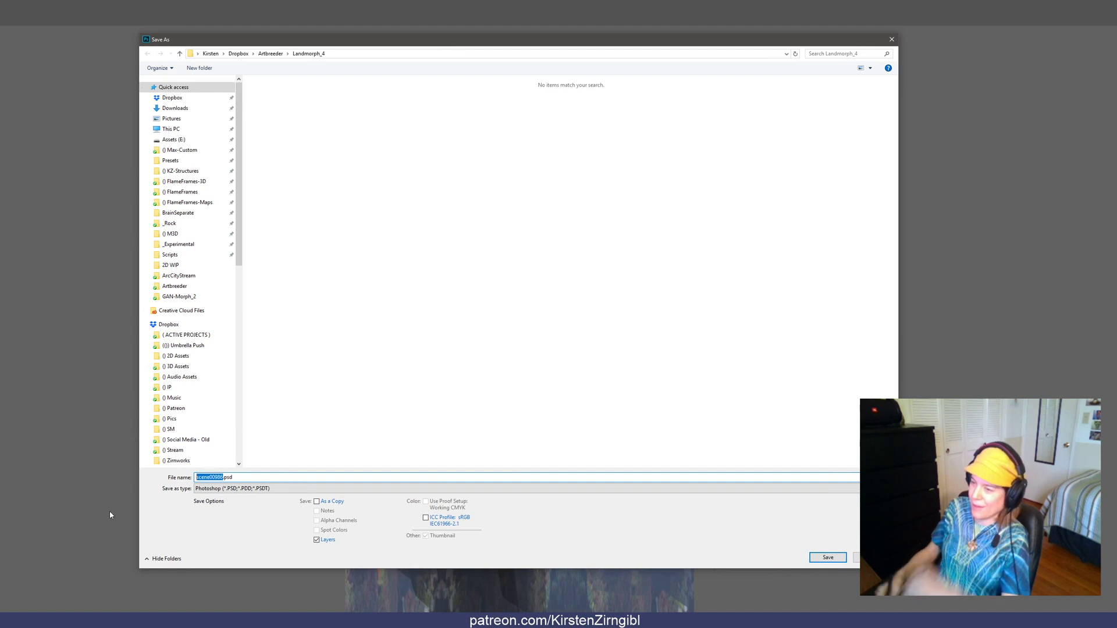
pyautogui.write('StoneTowers')
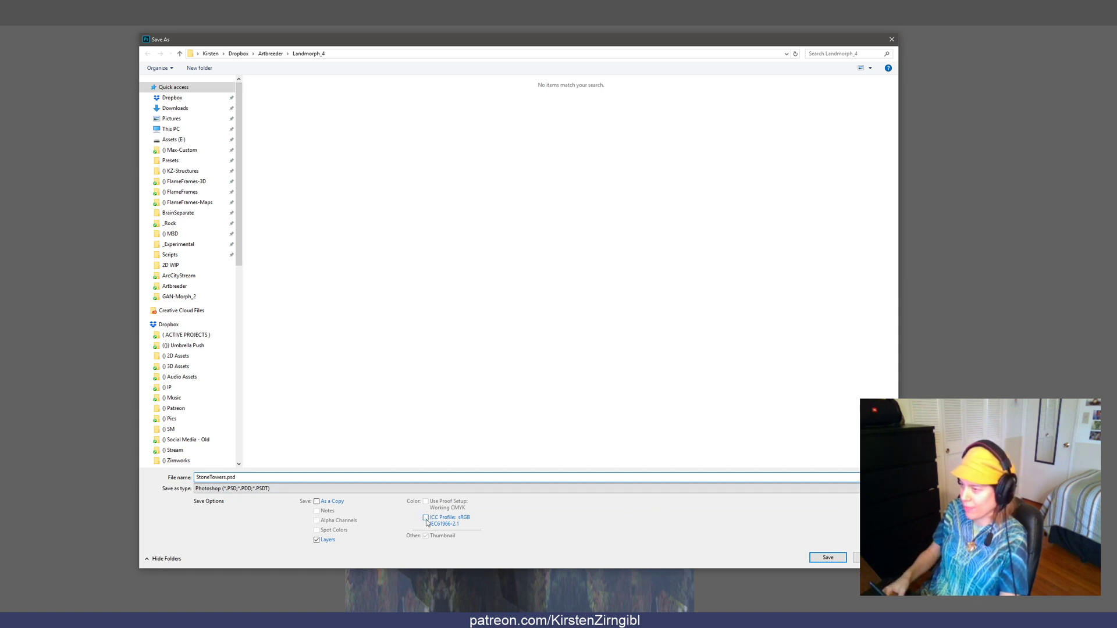
pyautogui.click(826, 558)
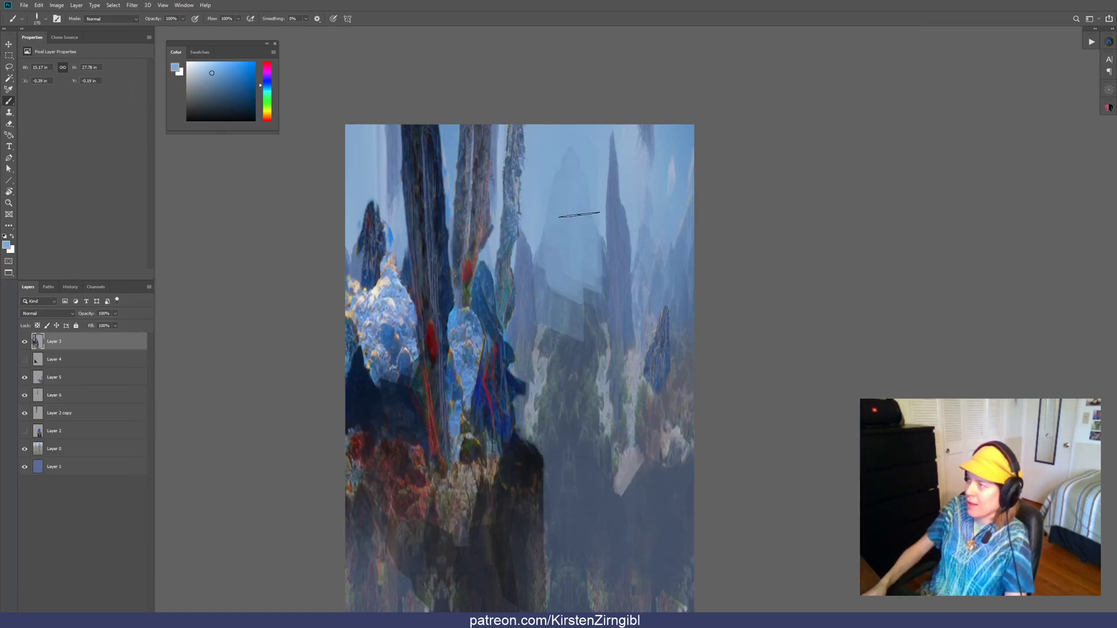
# Isolate the light blue sky patch on Layer 3 with a freehand selection and copy it to a new layer
pyautogui.press('r')
pyautogui.moveTo(578, 201); pyautogui.dragTo(593, 202)
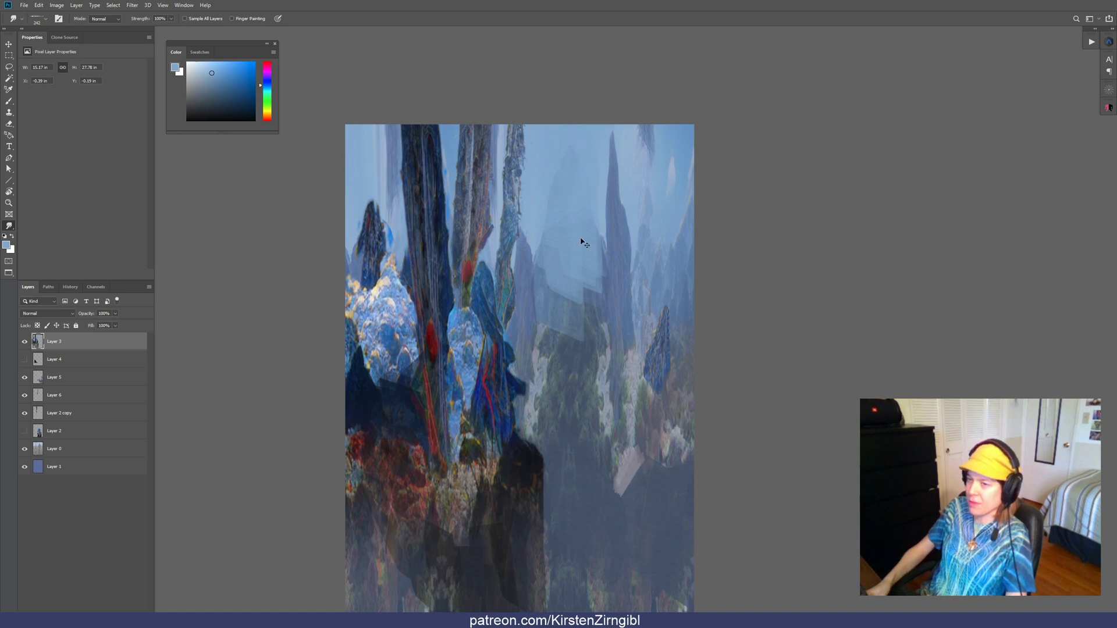
pyautogui.keyDown('alt'); pyautogui.click(24, 343); pyautogui.keyUp('alt')
pyautogui.press('l')
pyautogui.moveTo(610, 124); pyautogui.dragTo(521, 225)
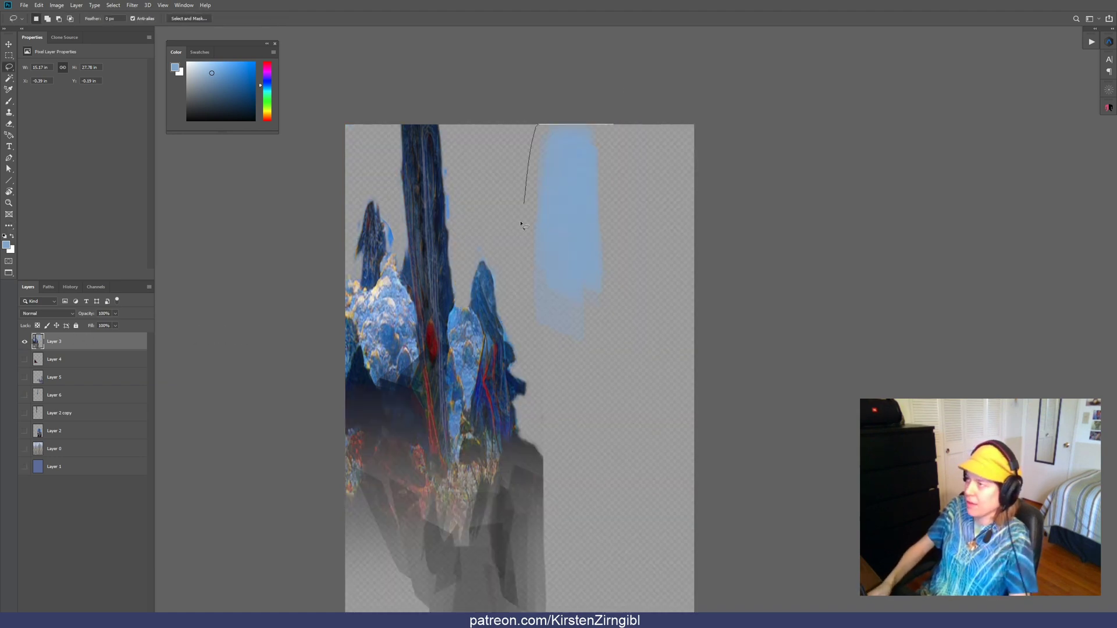
pyautogui.moveTo(545, 371); pyautogui.dragTo(642, 128)
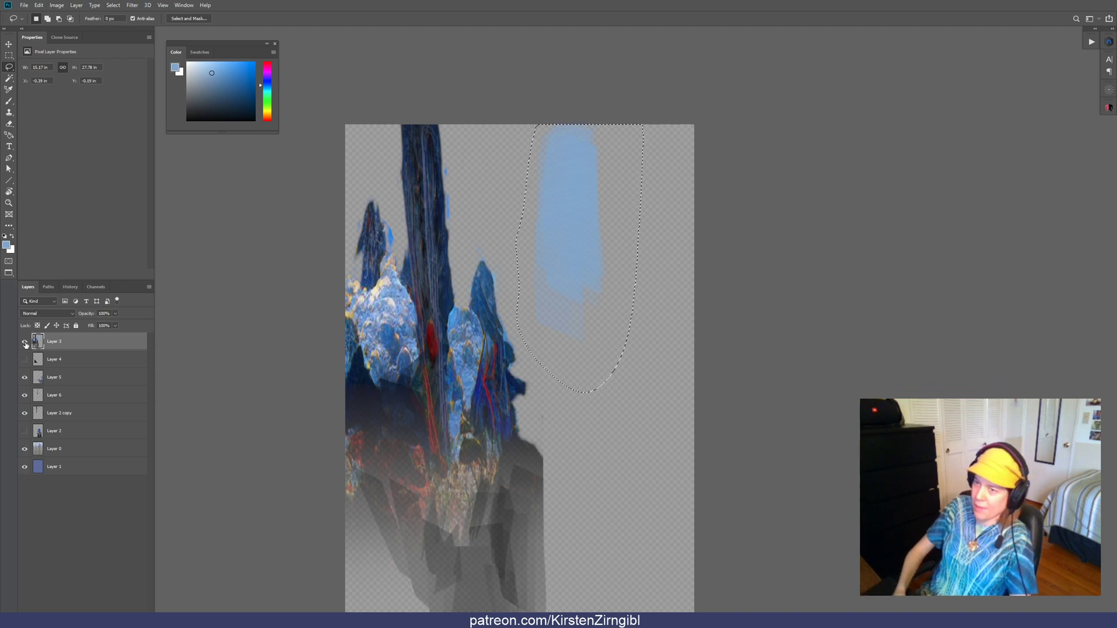
pyautogui.keyDown('alt'); pyautogui.click(25, 342); pyautogui.keyUp('alt')
pyautogui.press('v')
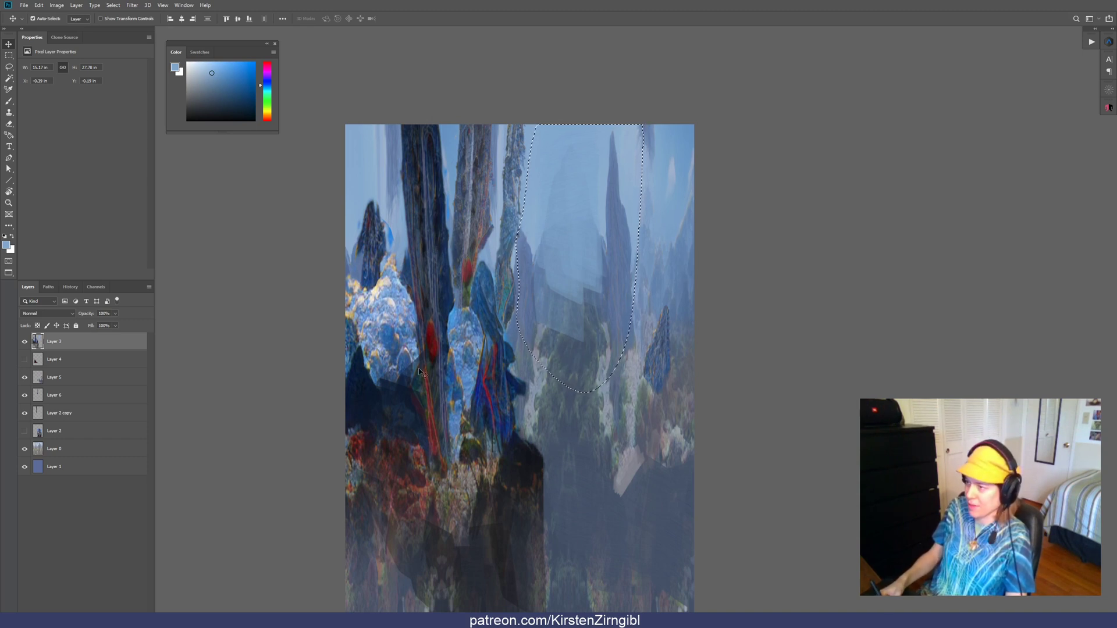
pyautogui.hotkey('ctrl', 'j')
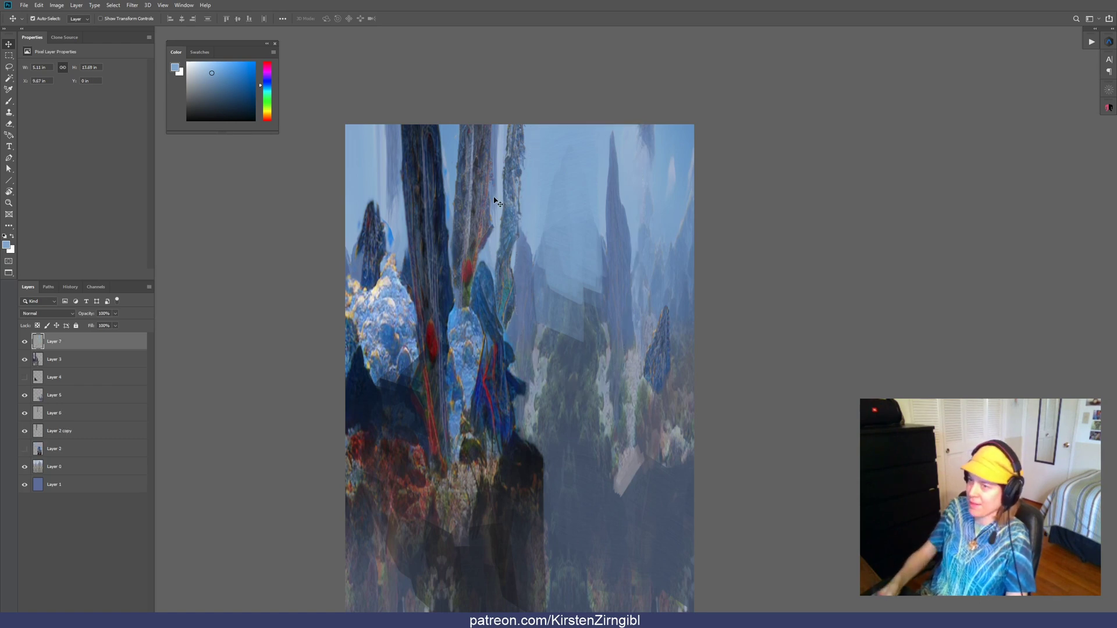
# Place the copied sky patch layer directly above Layer 0 and merge those two layers
pyautogui.moveTo(68, 341); pyautogui.dragTo(69, 462)
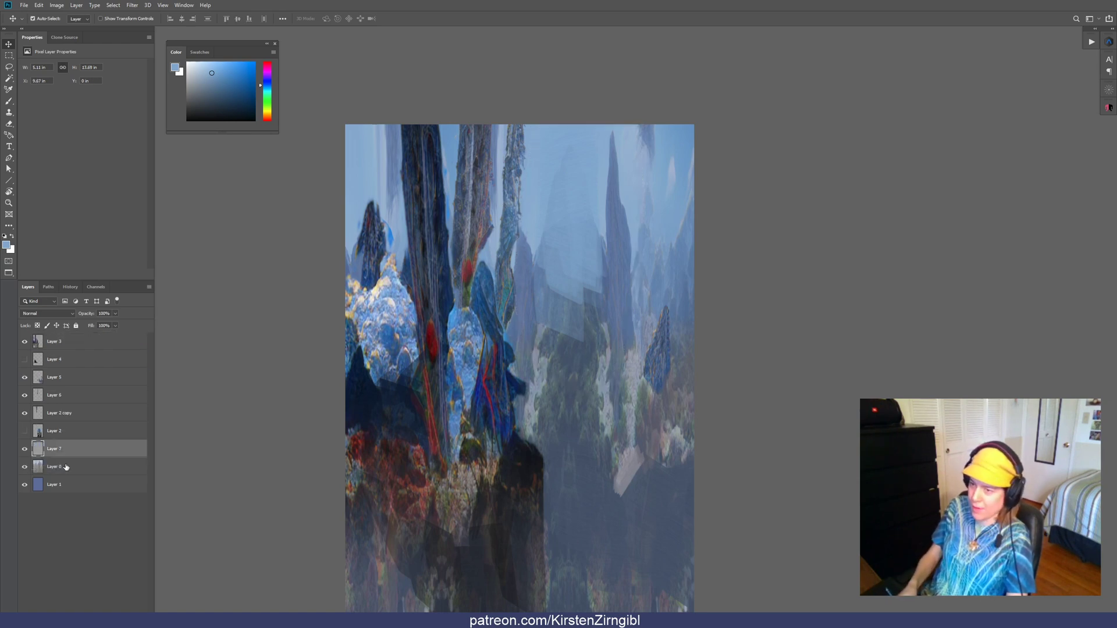
pyautogui.keyDown('shift'); pyautogui.click(62, 470); pyautogui.keyUp('shift')
pyautogui.hotkey('ctrl', 'e')
# Paint sampled sky and slate blues on the merged Layer 7 to blend the misty sky and reshape the central mountain
pyautogui.press('b')
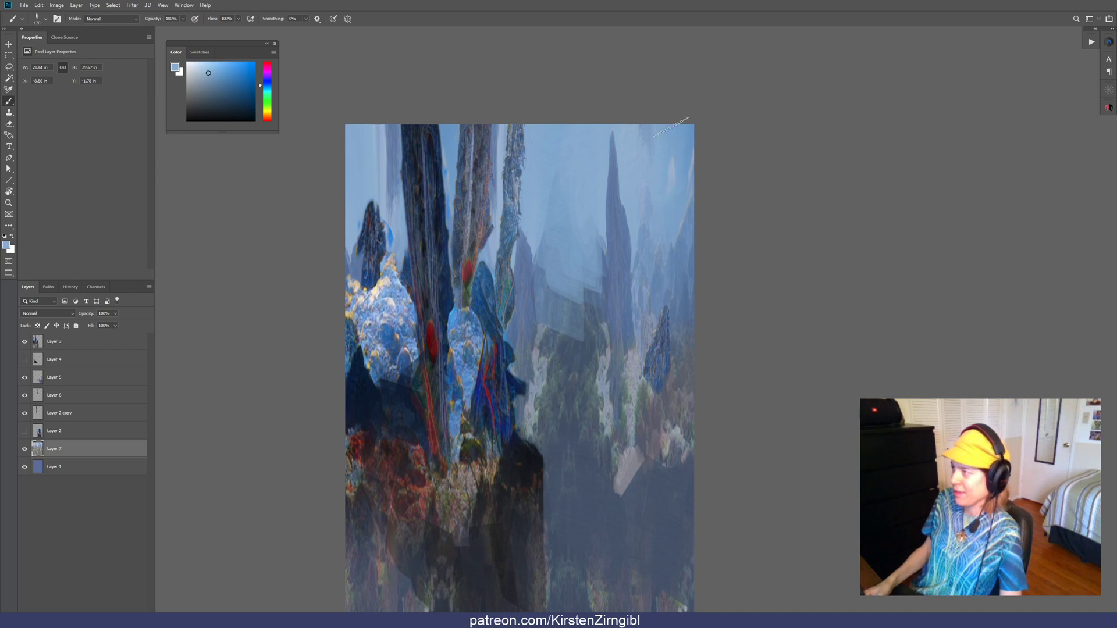
pyautogui.keyDown('alt'); pyautogui.click(673, 166); pyautogui.keyUp('alt')
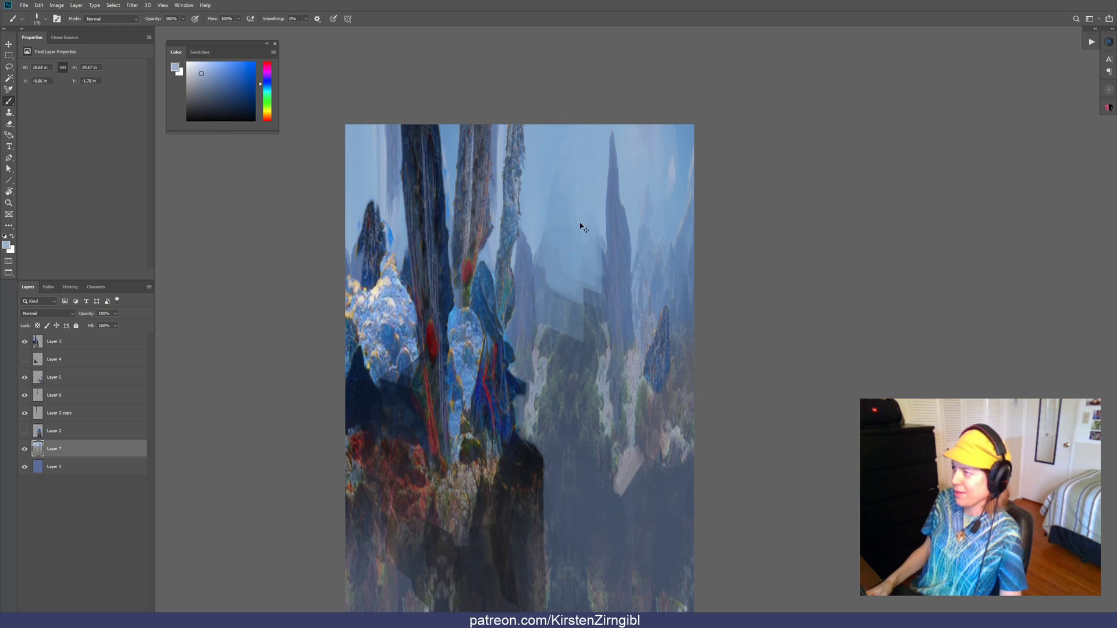
pyautogui.keyDown('alt'); pyautogui.click(557, 260); pyautogui.keyUp('alt')
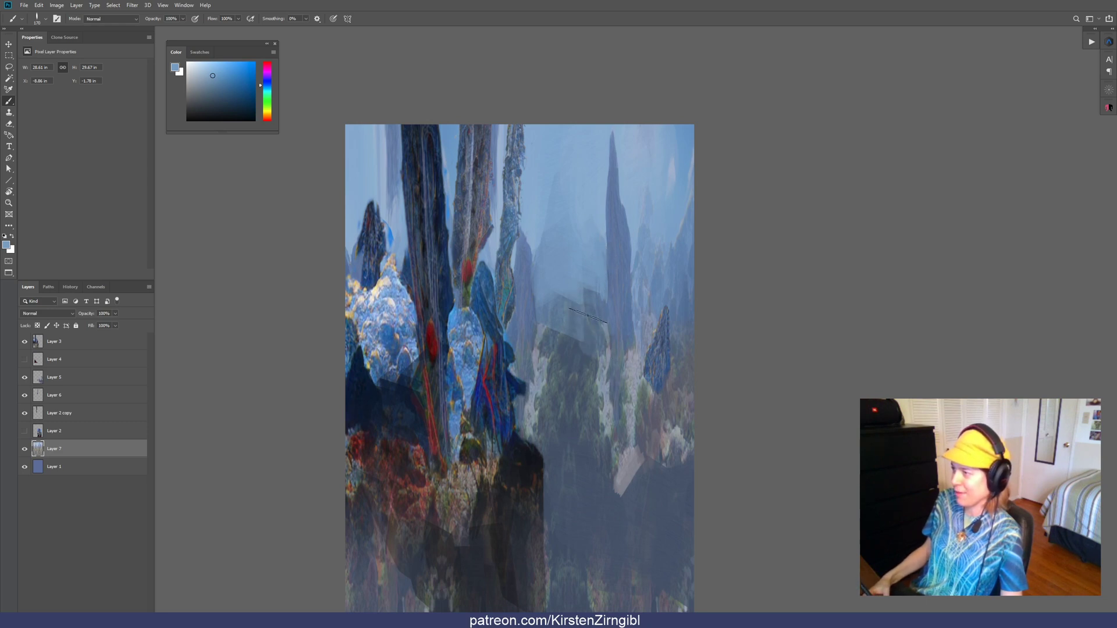
pyautogui.keyDown('alt'); pyautogui.click(544, 366); pyautogui.keyUp('alt')
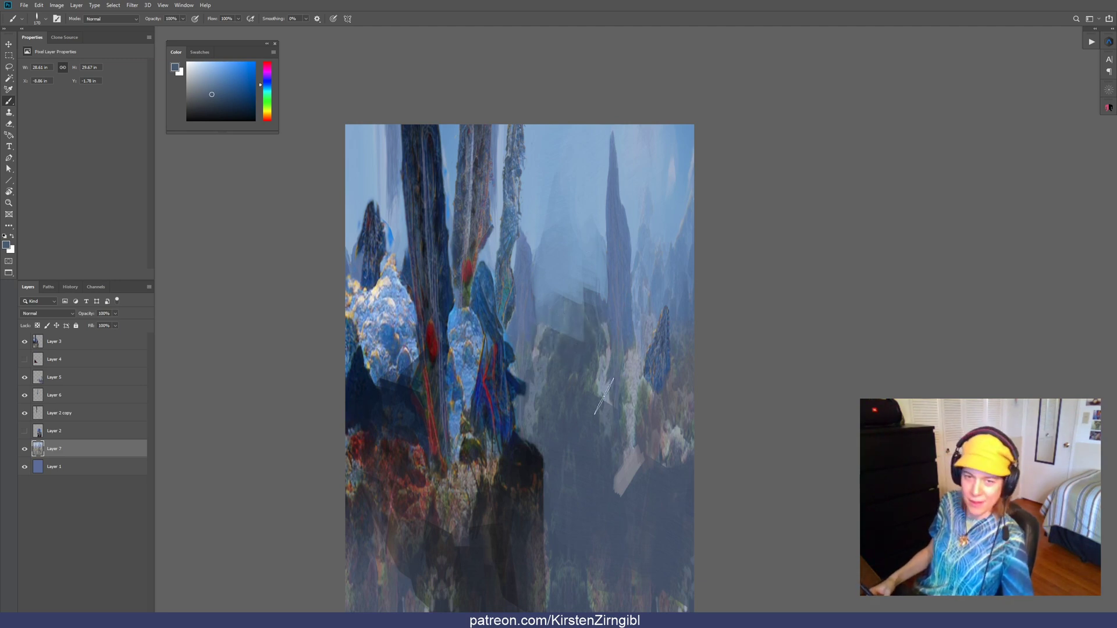
pyautogui.keyDown('alt'); pyautogui.click(585, 355); pyautogui.keyUp('alt')
pyautogui.moveTo(576, 330)
pyautogui.mouseDown()
pyautogui.moveTo(578, 341)
pyautogui.moveTo(561, 324)
pyautogui.mouseUp()
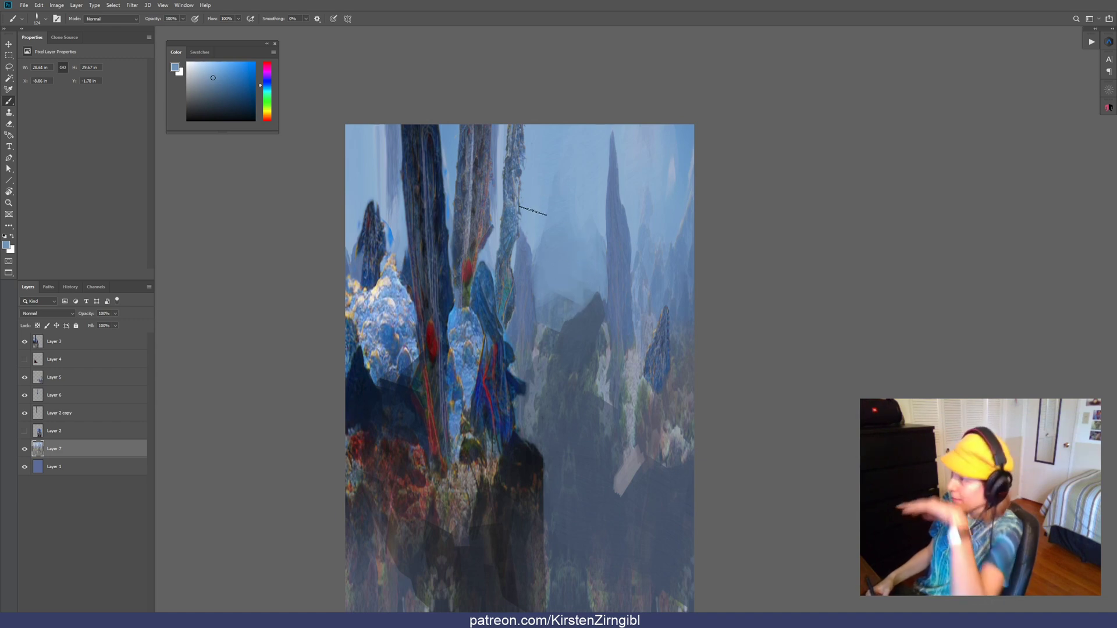
pyautogui.moveTo(572, 347)
pyautogui.mouseDown()
pyautogui.moveTo(588, 332)
pyautogui.moveTo(585, 354)
pyautogui.mouseUp()
# Leave the full-screen view, save StoneTowers.psd and move its window clear of the upper reference image
pyautogui.press('f')
pyautogui.press('f')
pyautogui.scroll(-4, 562, 322)
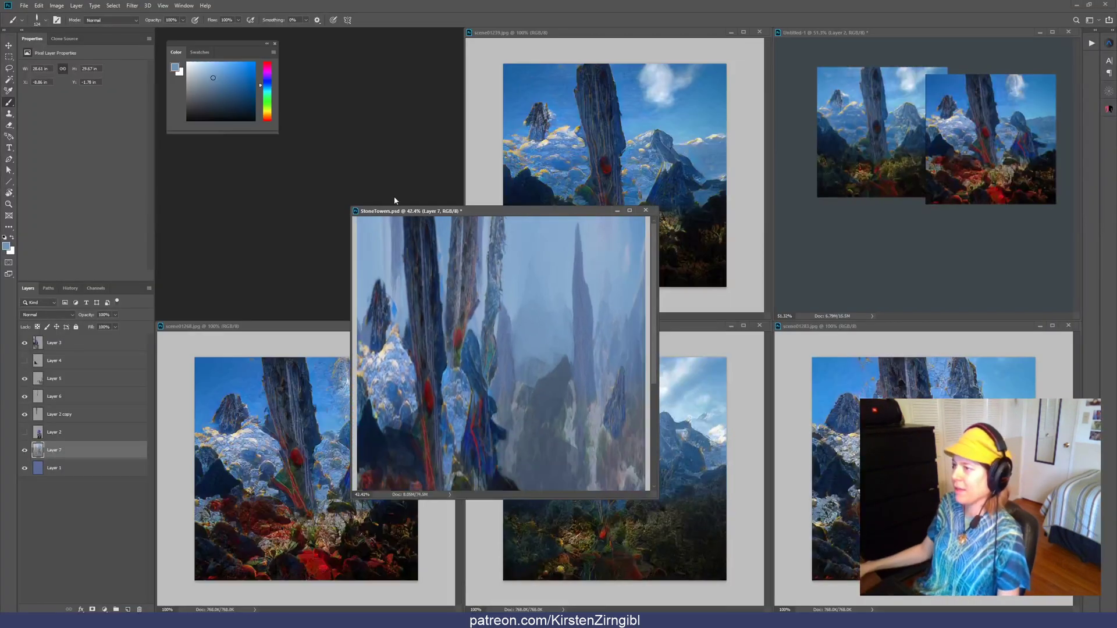
pyautogui.hotkey('ctrl', 's')
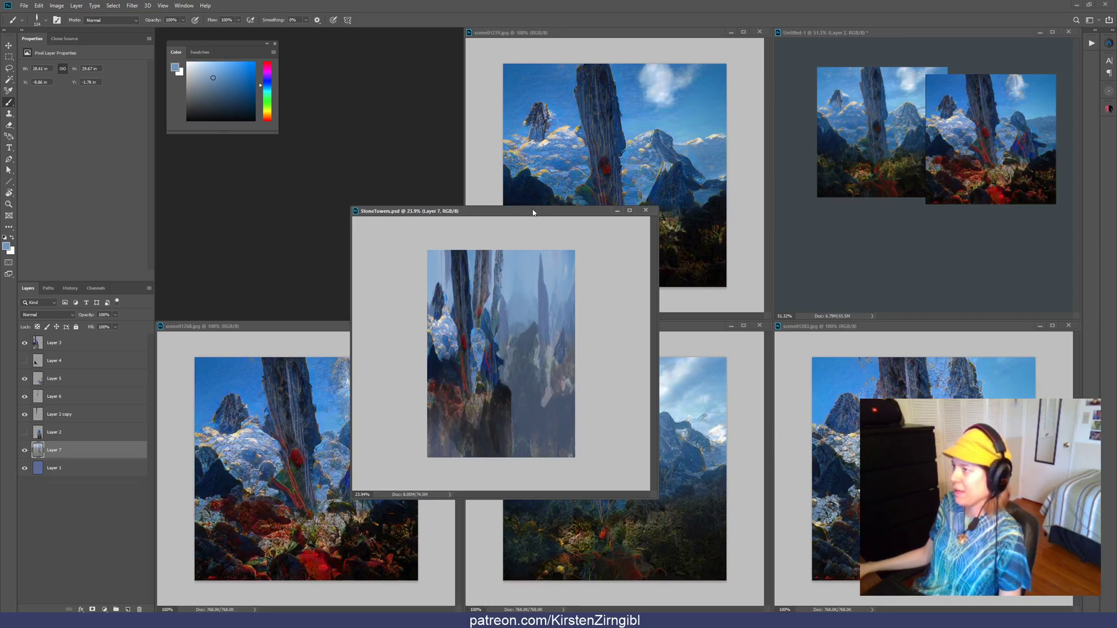
pyautogui.moveTo(532, 212); pyautogui.dragTo(380, 143)
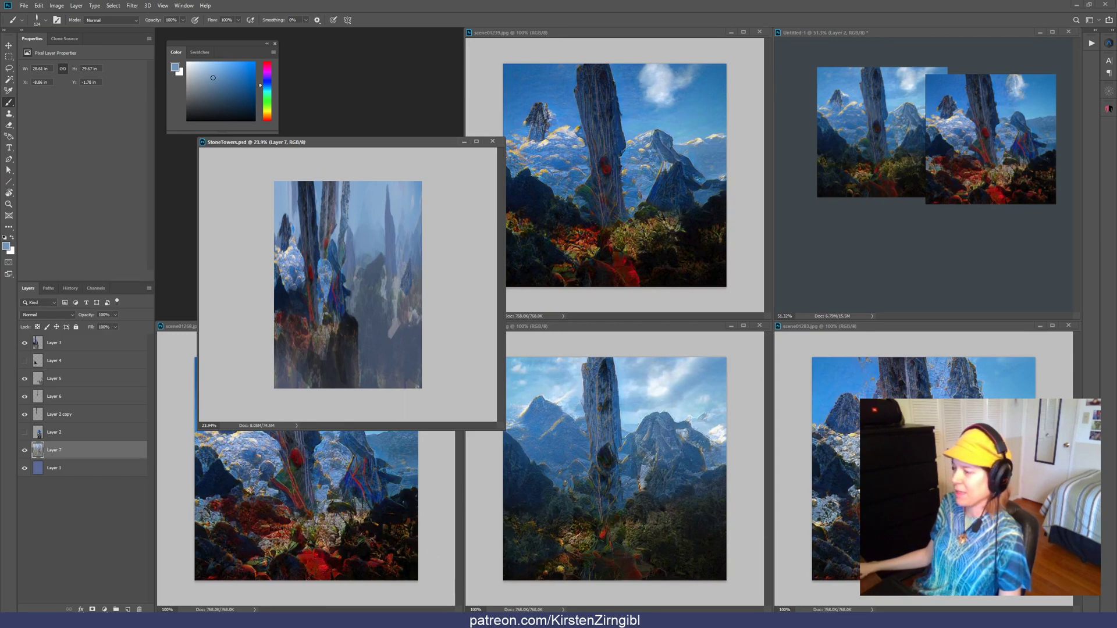
# Start opening another file and browse the scene frames in the Landmorph_4 folder for source images
pyautogui.click(28, 5)
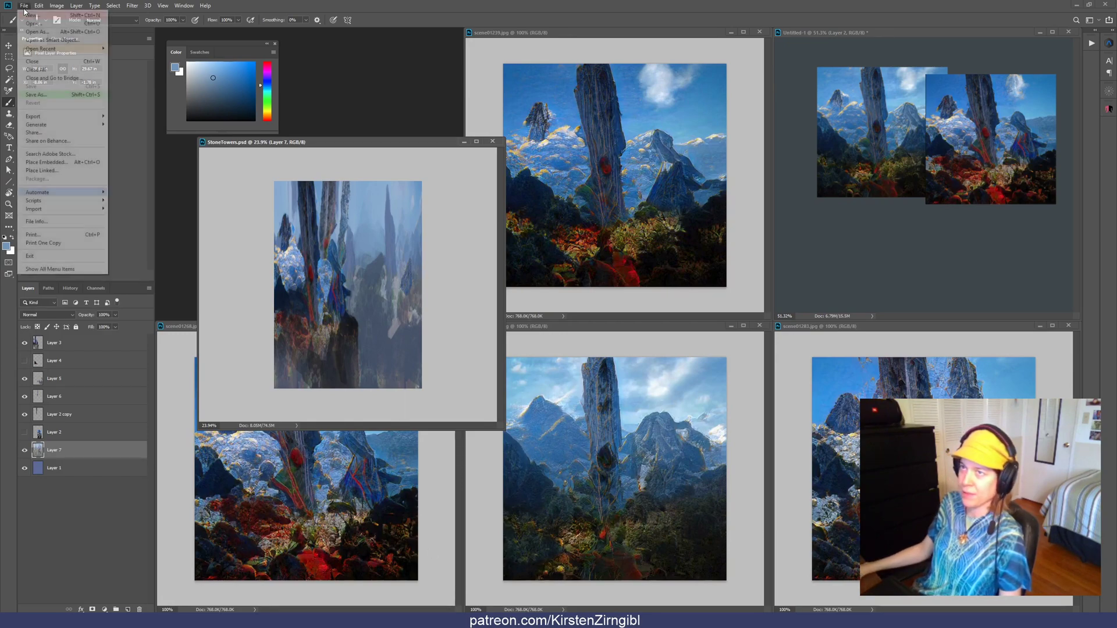
pyautogui.click(36, 25)
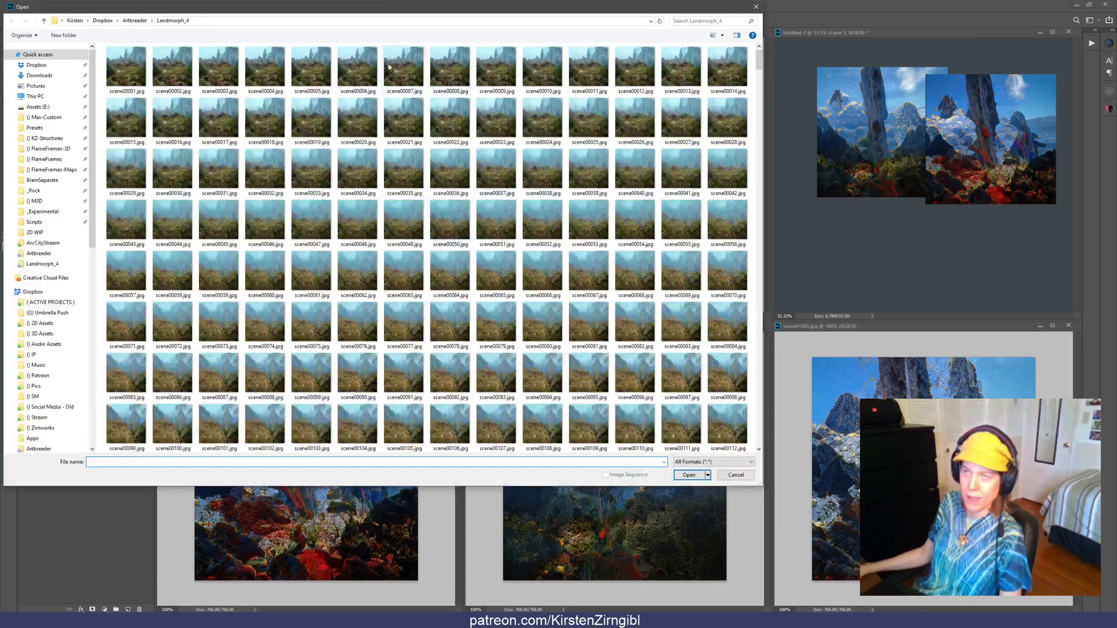
pyautogui.moveTo(758, 60); pyautogui.dragTo(742, 317)
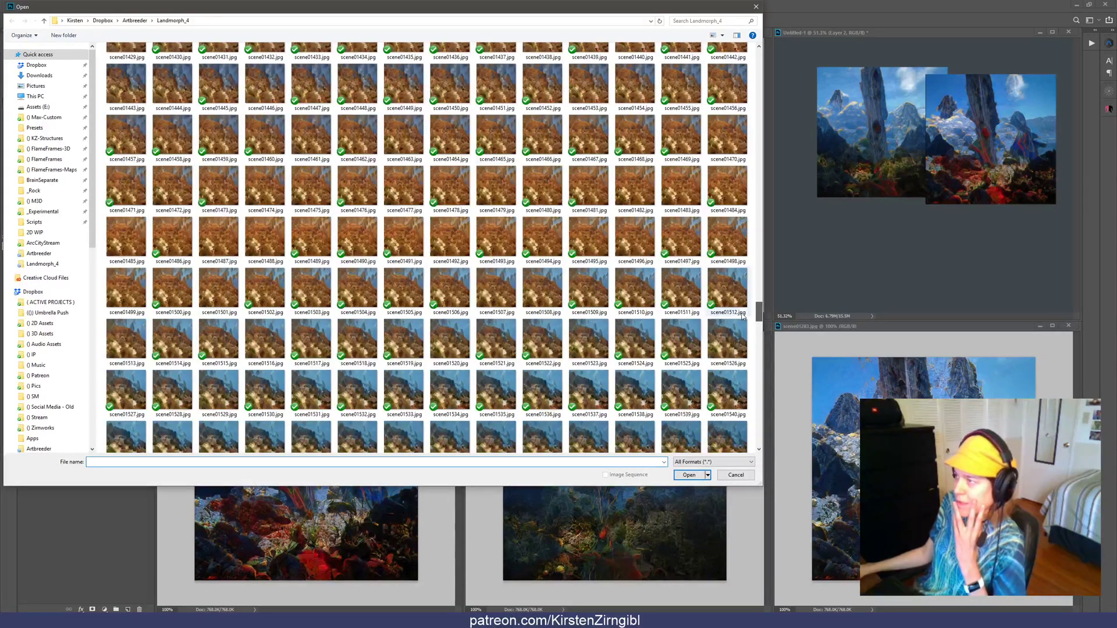
pyautogui.click(460, 342)
pyautogui.scroll(3, 466, 251)
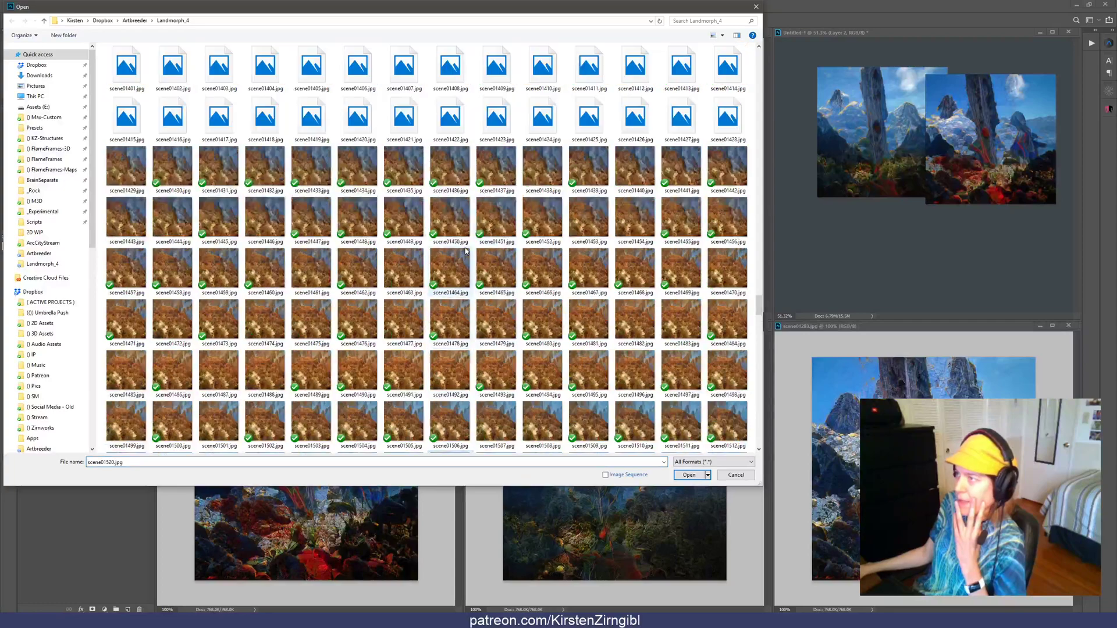
pyautogui.scroll(-5, 466, 252)
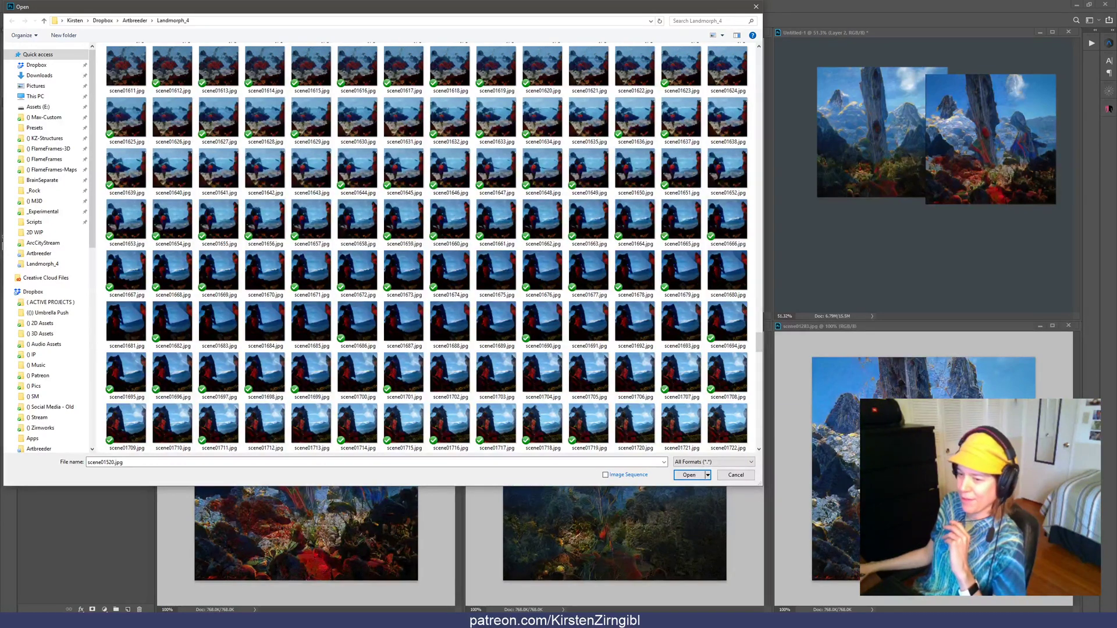
# Switch to File Explorer and play KZ_Landmorph_4-(linear).mp4 from the Artbreeder folder in VLC media player
pyautogui.click(97, 620)
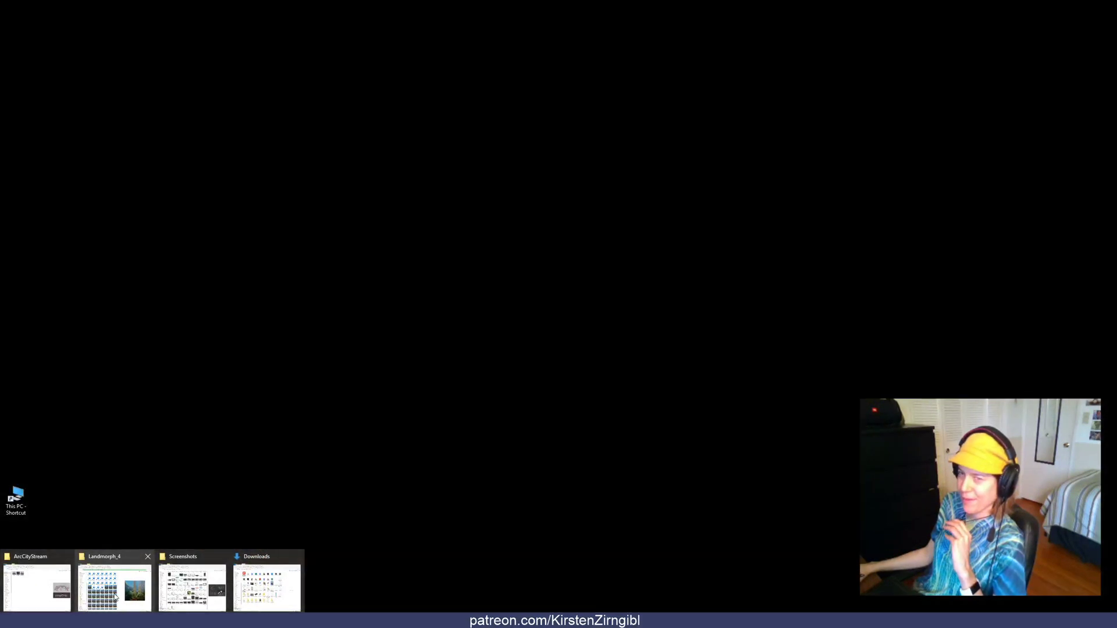
pyautogui.click(114, 596)
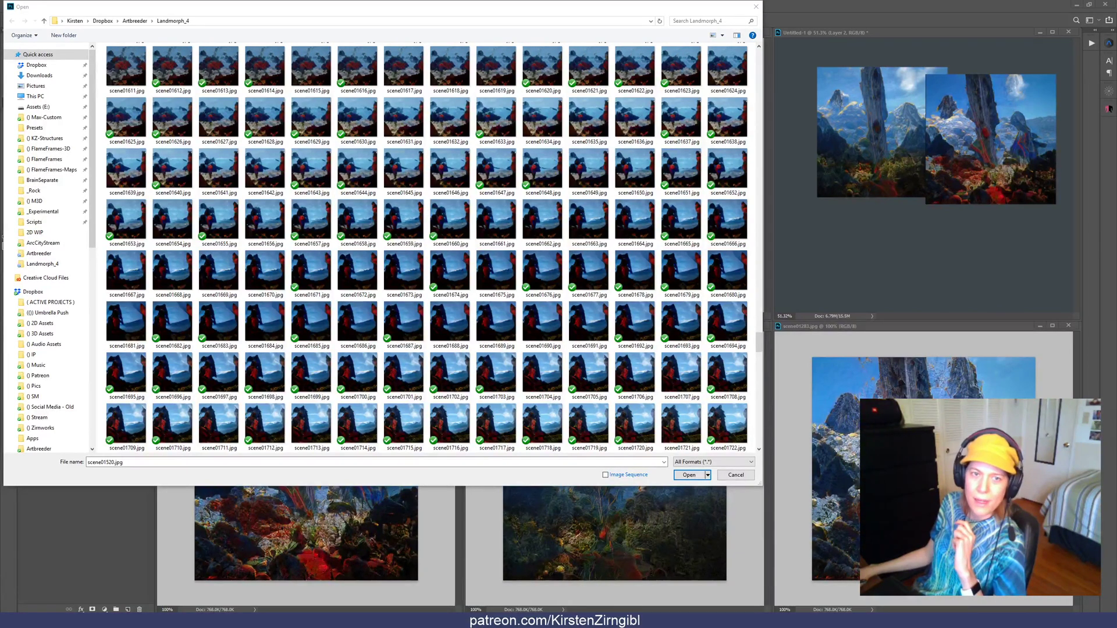
pyautogui.moveTo(0, 244); pyautogui.dragTo(303, 137)
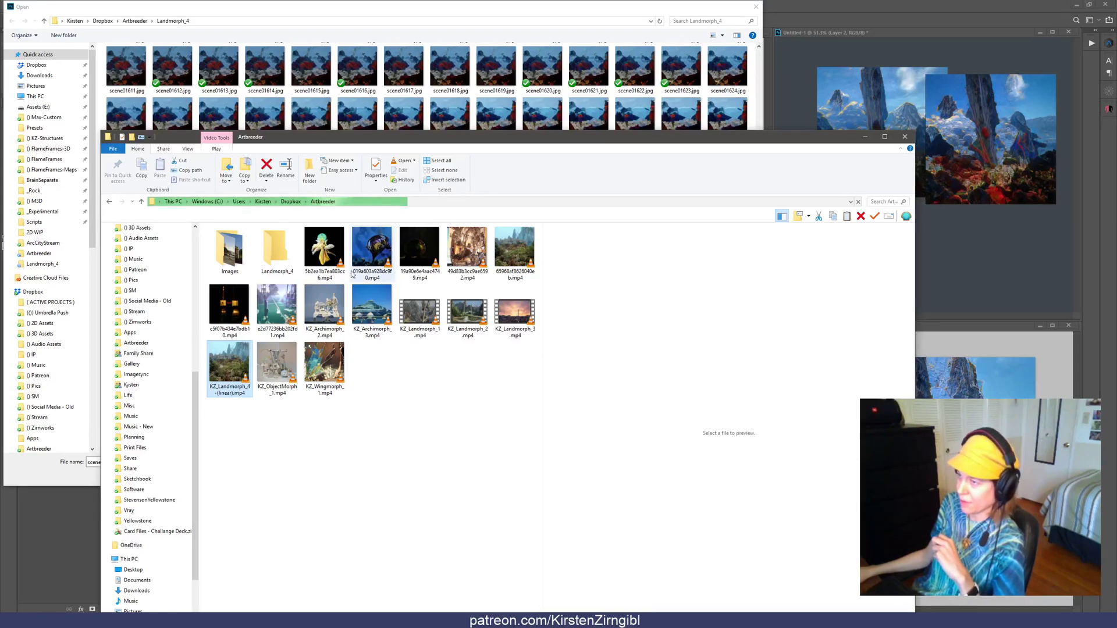
pyautogui.doubleClick(224, 359)
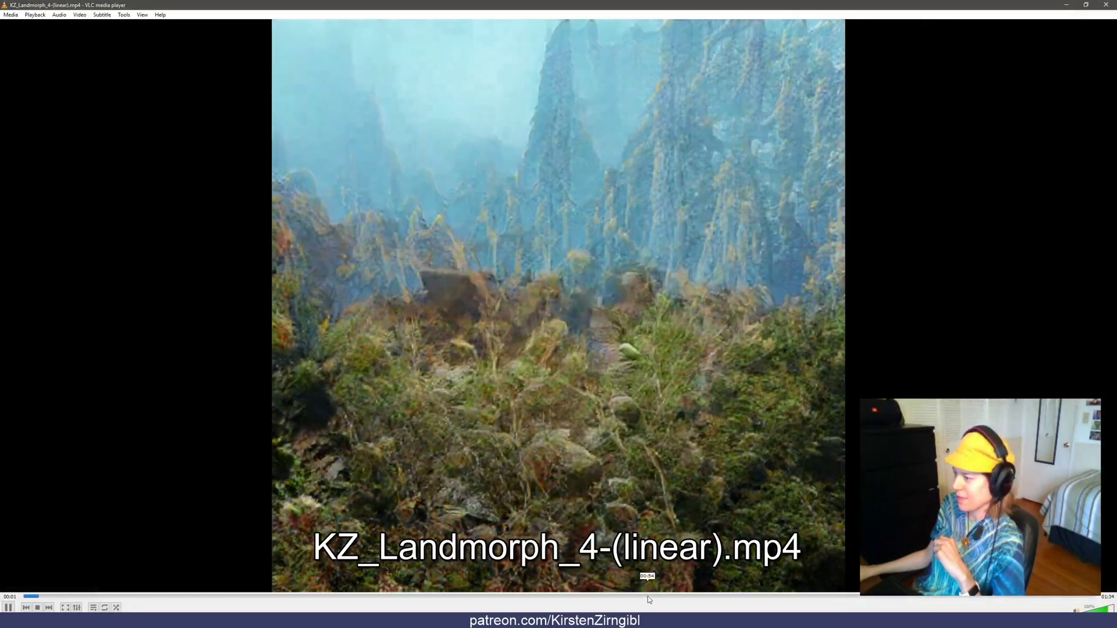
# Skim the latter part of the landscape morph video for useful scenes and pause it at the sunlit rock spires
pyautogui.click(647, 596)
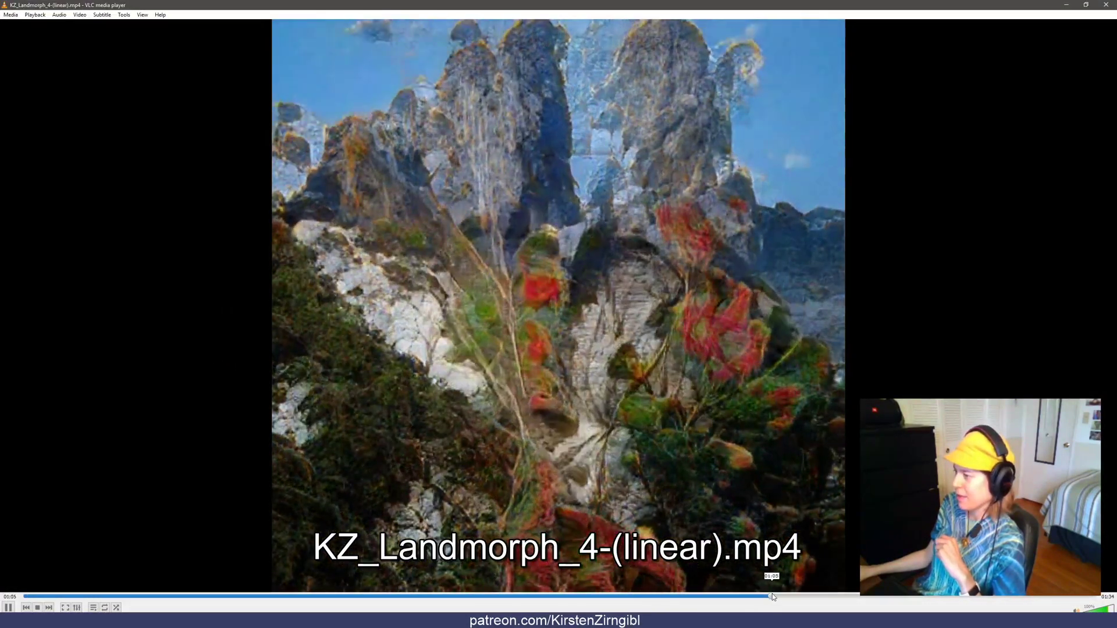
pyautogui.click(779, 597)
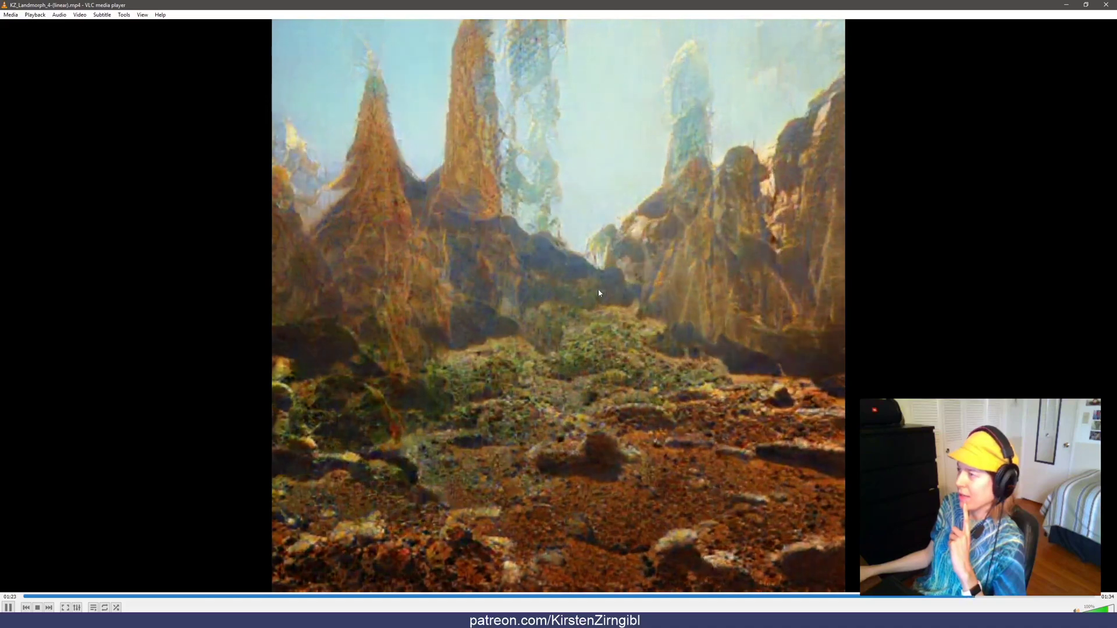
pyautogui.click(968, 597)
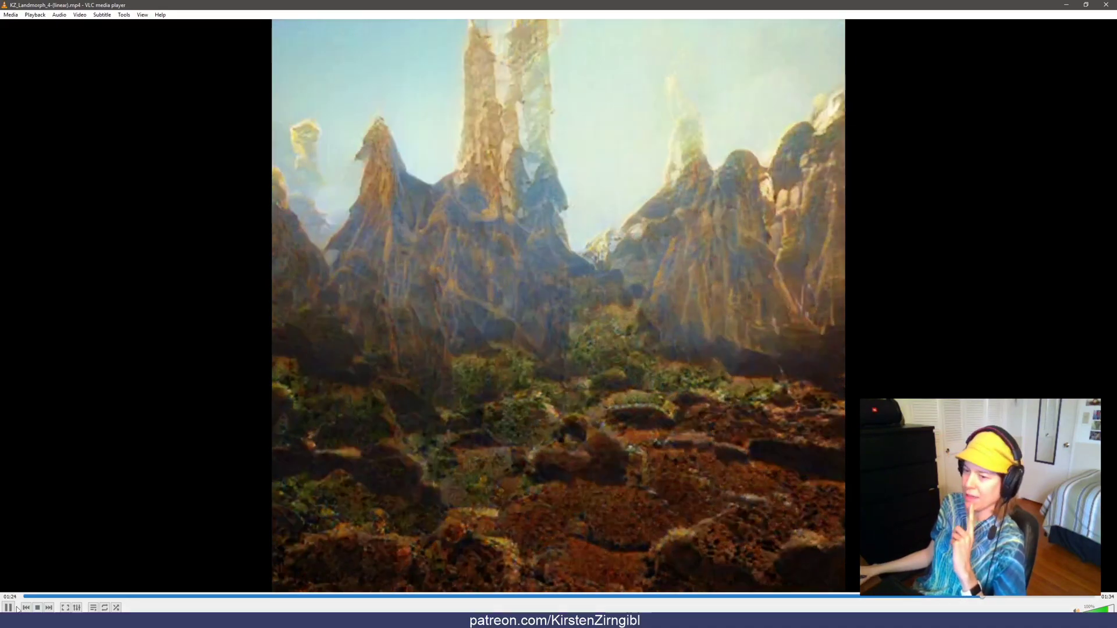
pyautogui.click(9, 608)
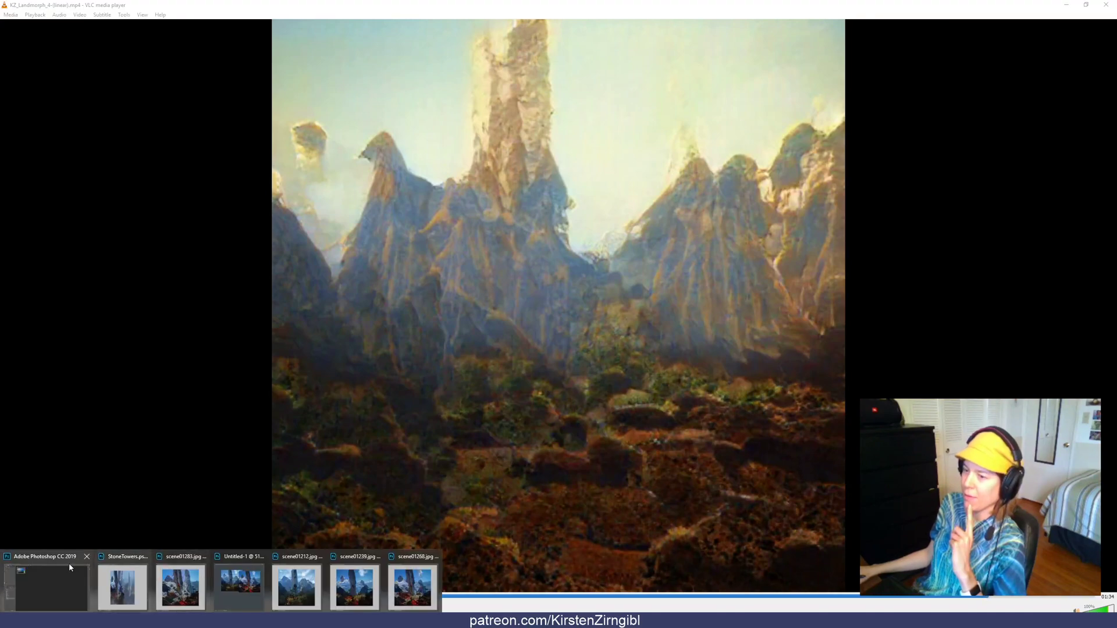
# Switch back to Photoshop's Open dialog and look for source files in Dropbox's 2D Assets and Tools & Plugins folders
pyautogui.click(48, 563)
pyautogui.moveTo(152, 10); pyautogui.dragTo(234, 46)
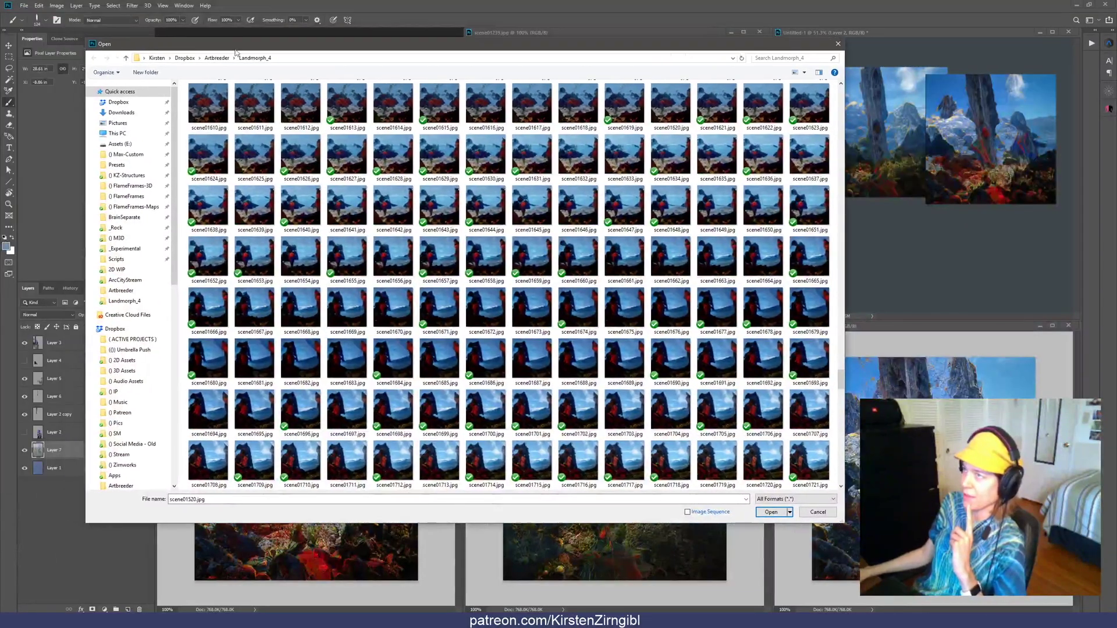
pyautogui.click(217, 58)
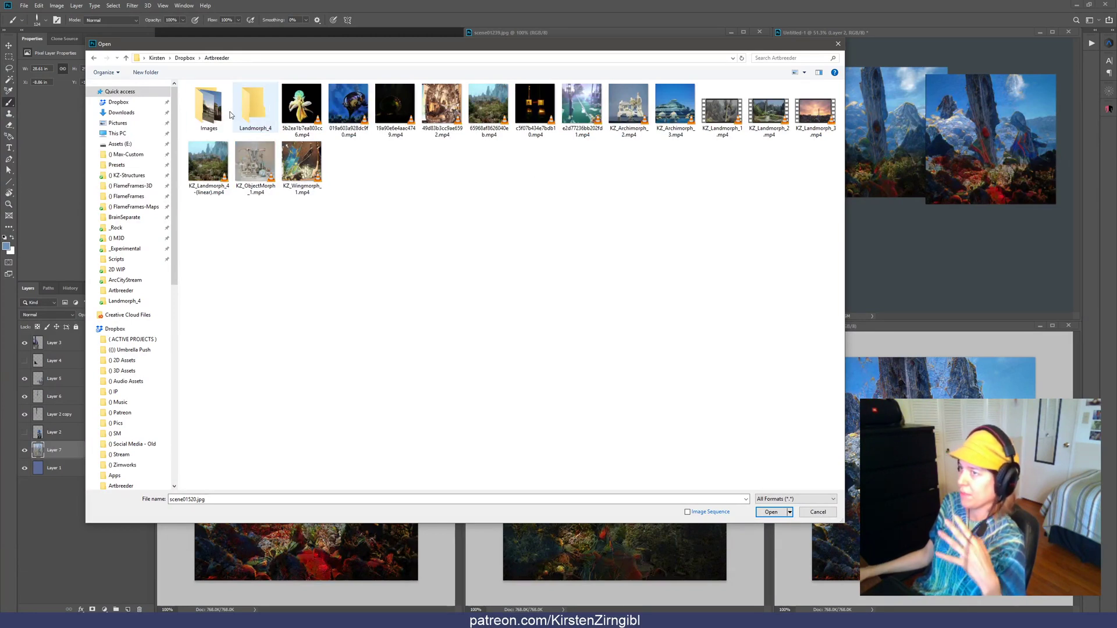
pyautogui.click(179, 60)
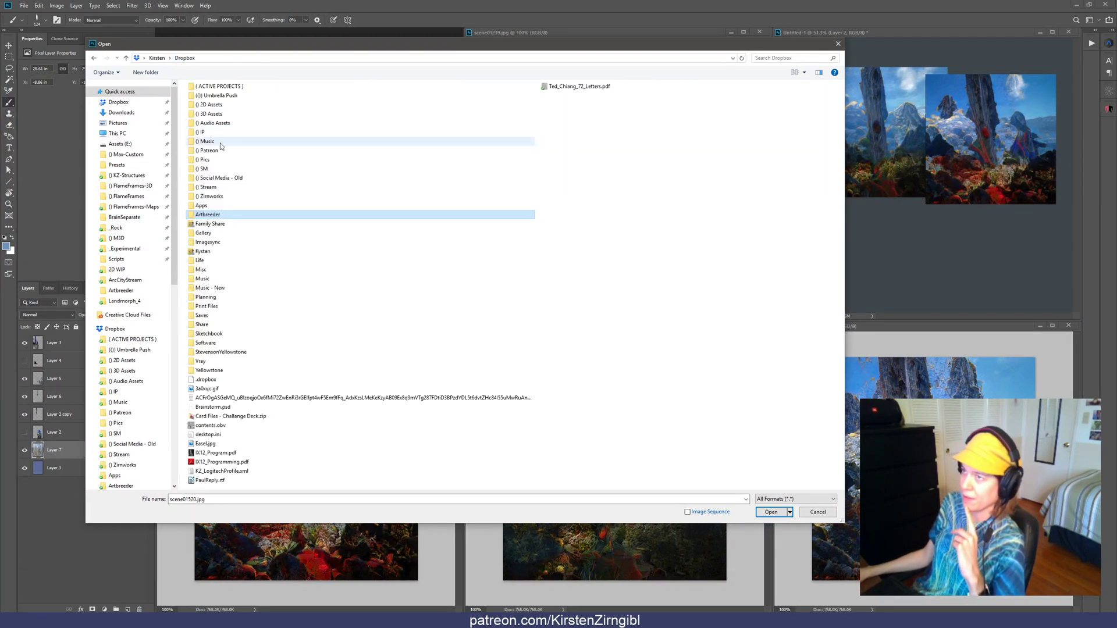
pyautogui.doubleClick(212, 105)
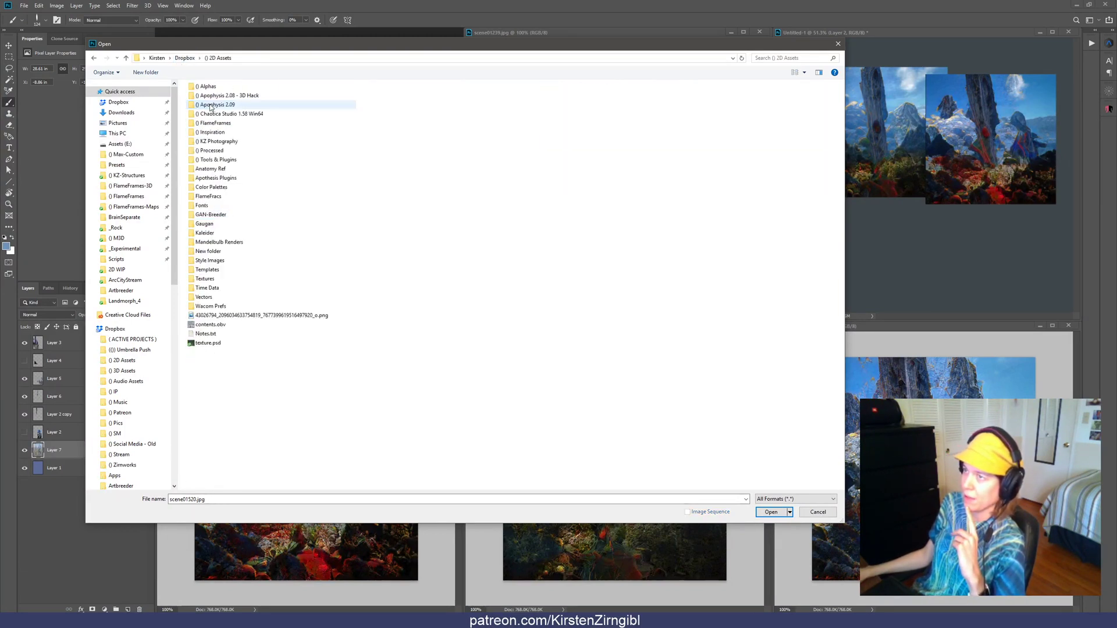
pyautogui.click(216, 160)
pyautogui.click(217, 160)
pyautogui.click(238, 197)
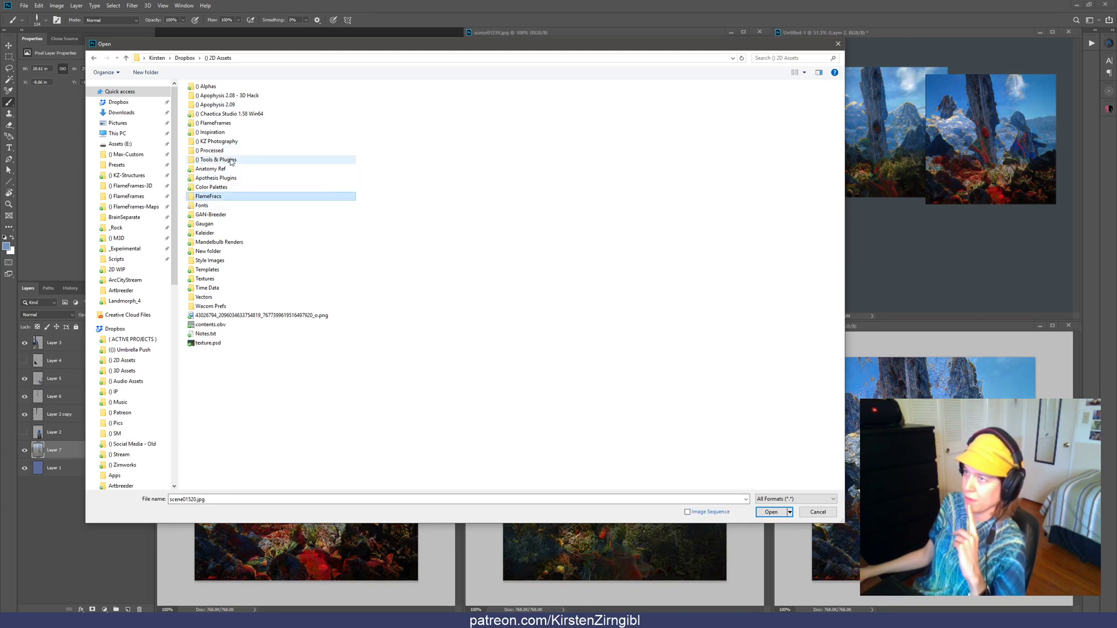
pyautogui.doubleClick(228, 161)
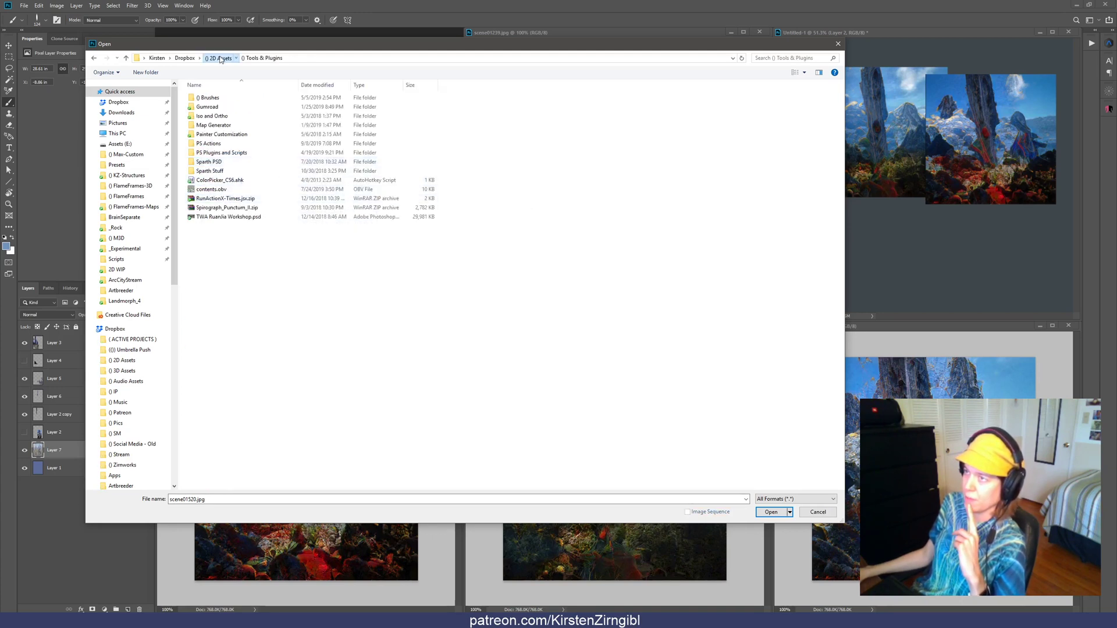
# Open ArtBreeder_3.psd from the 2D WIP folder inside Dropbox's ( ACTIVE PROJECTS ) folder
pyautogui.click(224, 58)
pyautogui.click(185, 59)
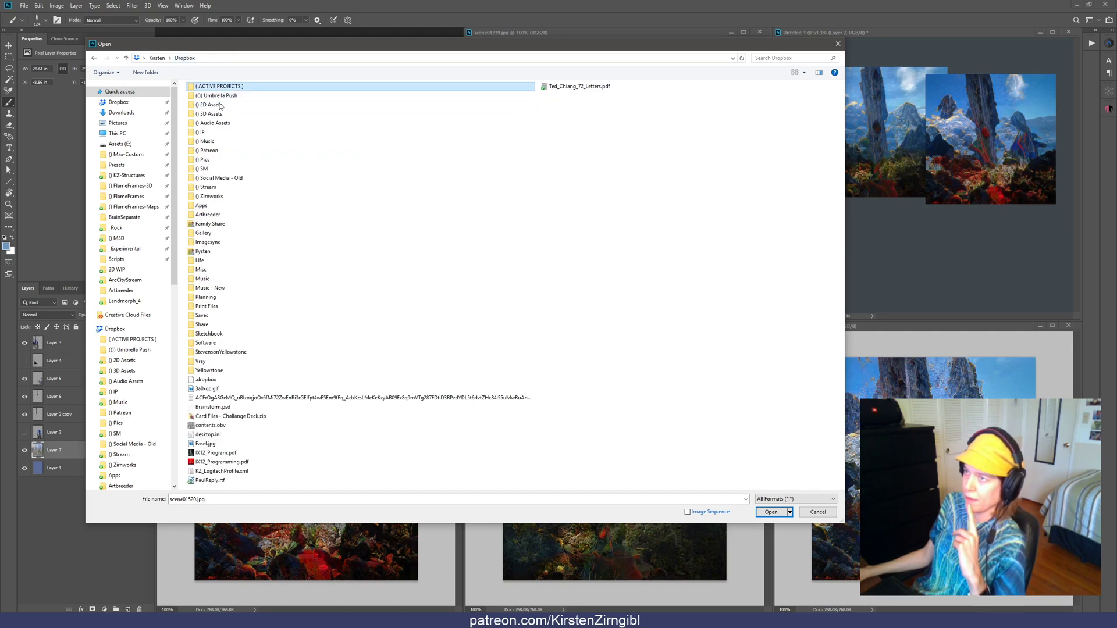
pyautogui.doubleClick(220, 86)
pyautogui.click(313, 159)
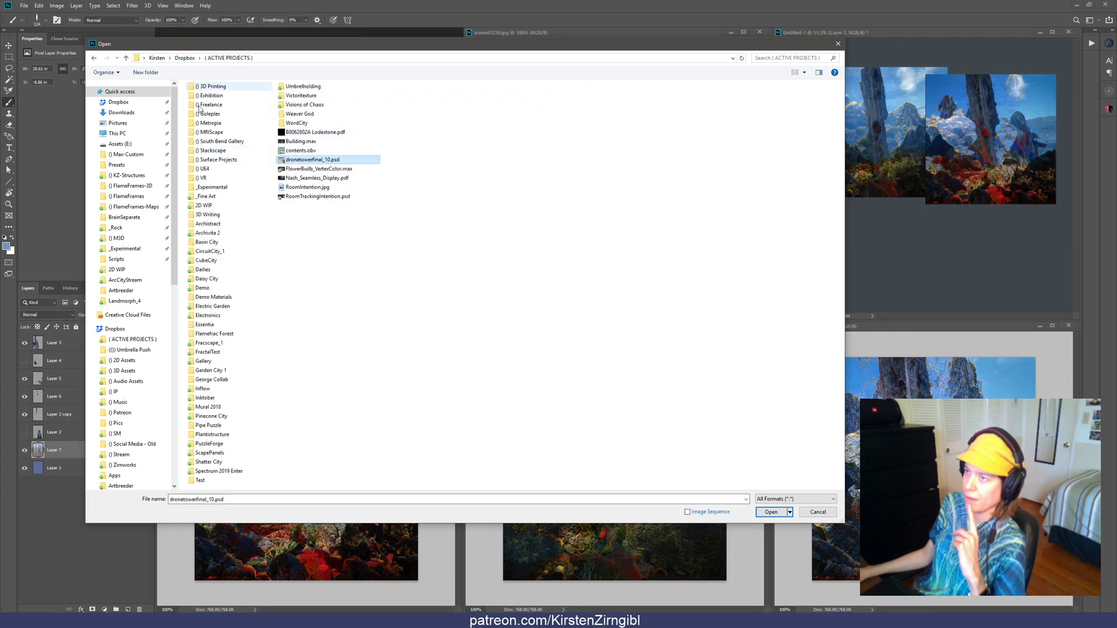
pyautogui.doubleClick(204, 205)
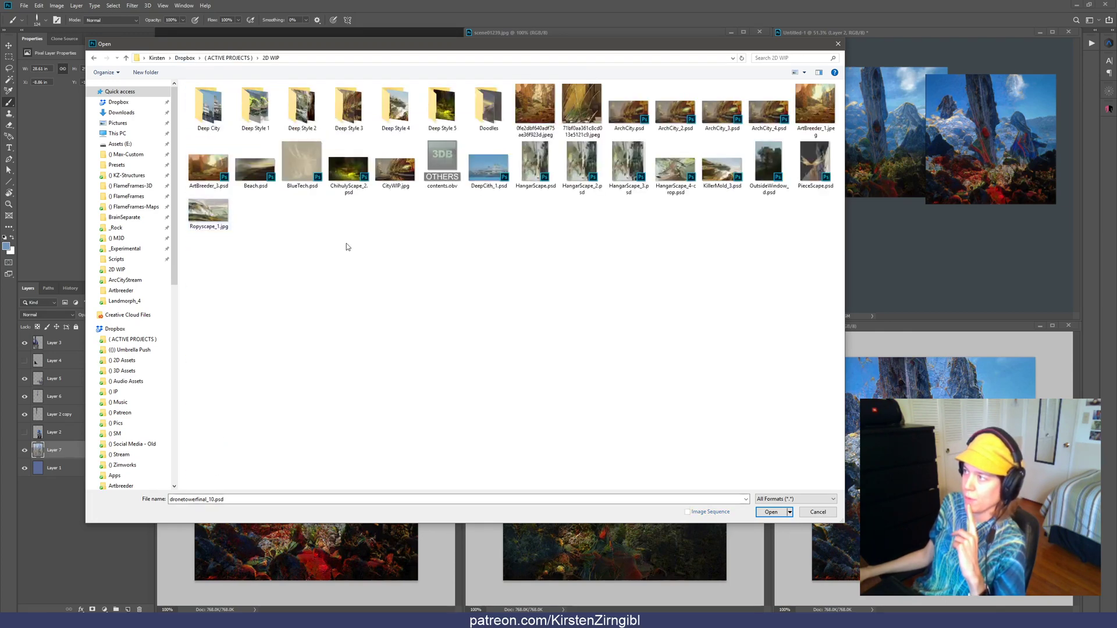
pyautogui.doubleClick(204, 166)
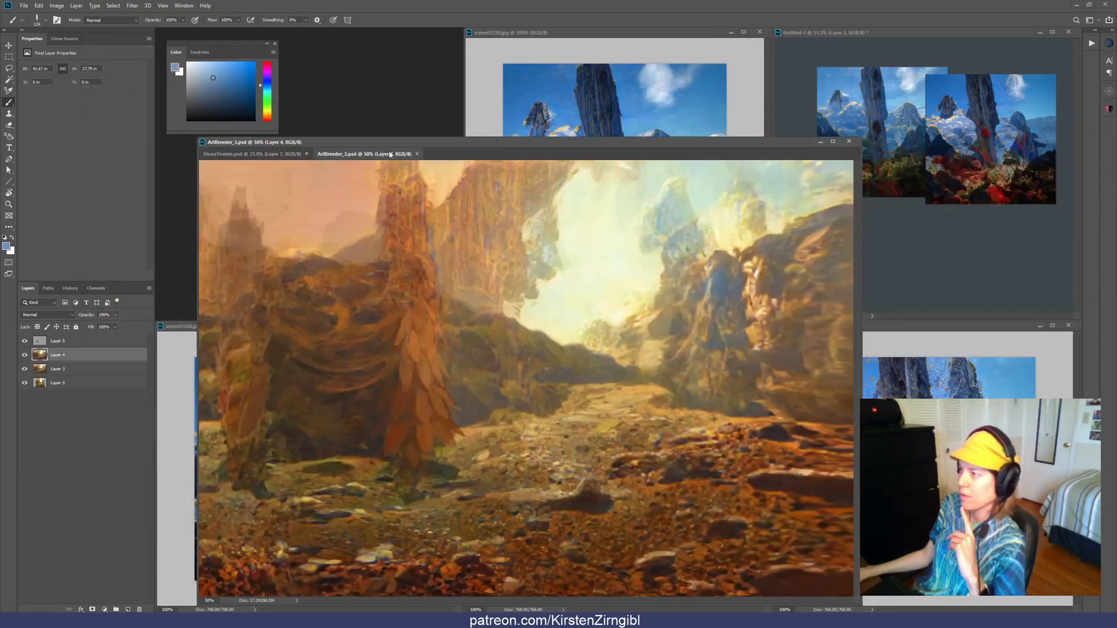
# Float ArtBreeder_3.psd in its own window, move it out of the workspace and return to StoneTowers.psd
pyautogui.moveTo(390, 154); pyautogui.dragTo(604, 110)
pyautogui.moveTo(612, 118); pyautogui.dragTo(436, 102)
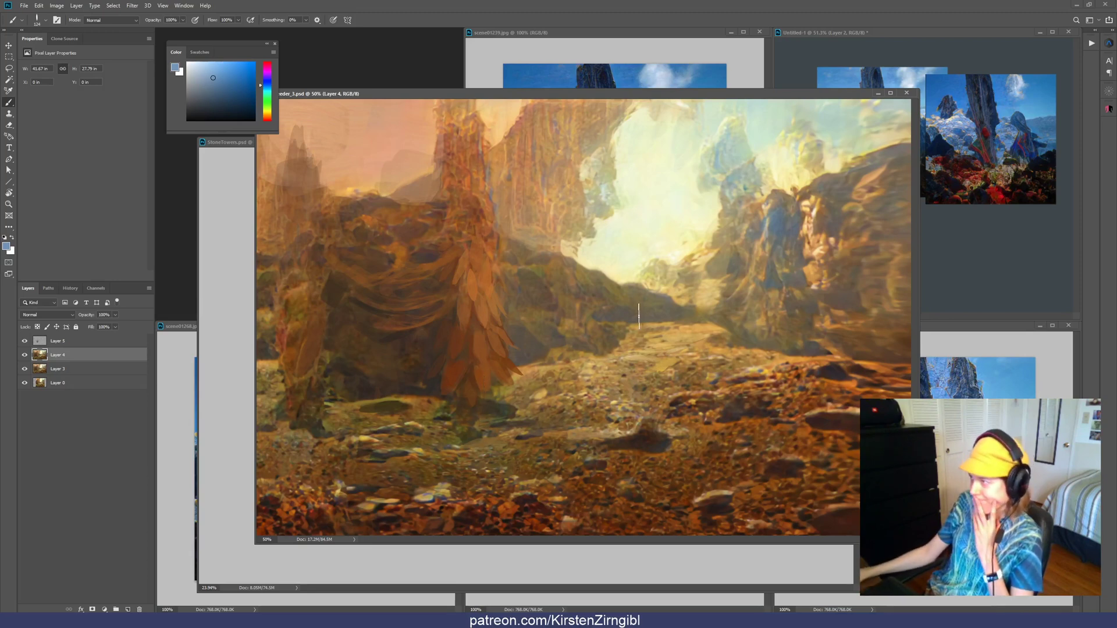
pyautogui.moveTo(506, 94); pyautogui.dragTo(0, 233)
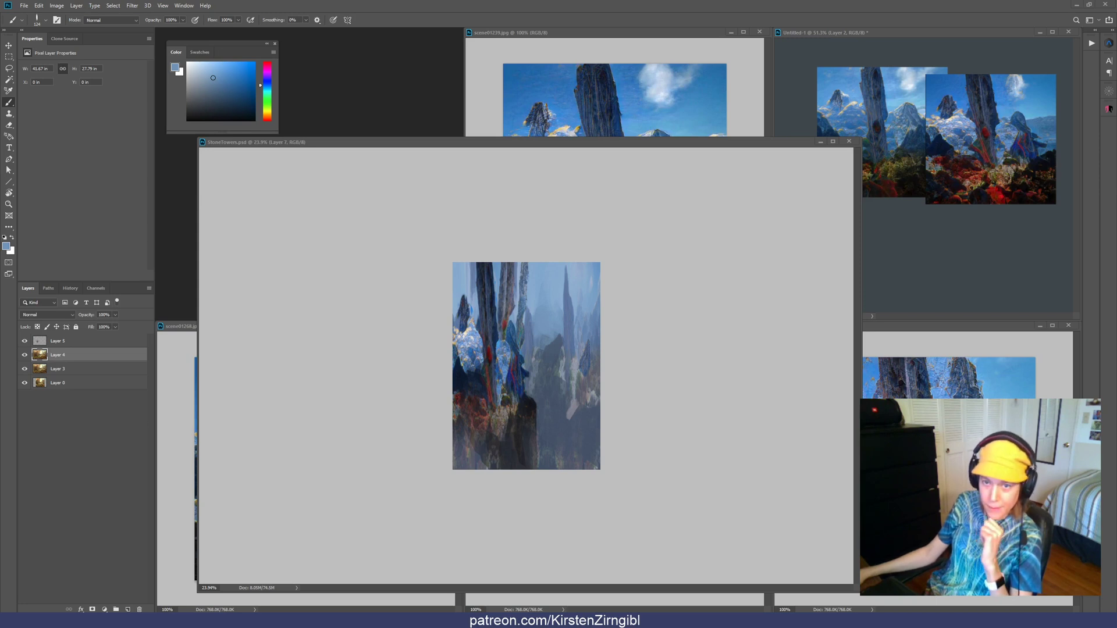
pyautogui.click(558, 227)
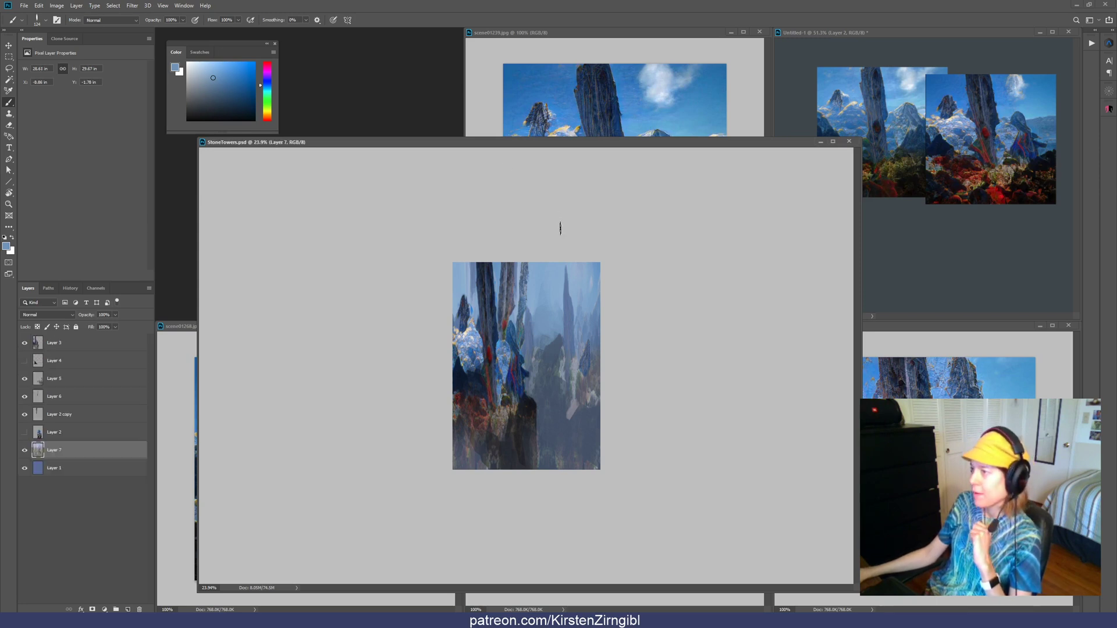
# Try a brightening Curves adjustment layer above Layer 3, compare the image with and without it, and delete it
pyautogui.scroll(6, 574, 288)
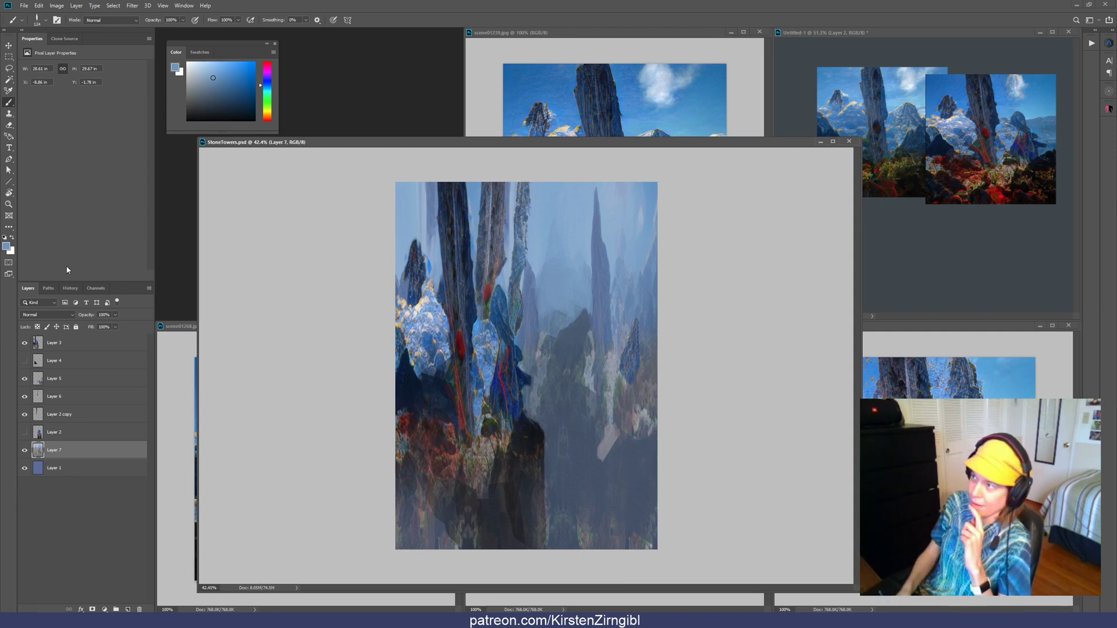
pyautogui.click(67, 349)
pyautogui.click(104, 609)
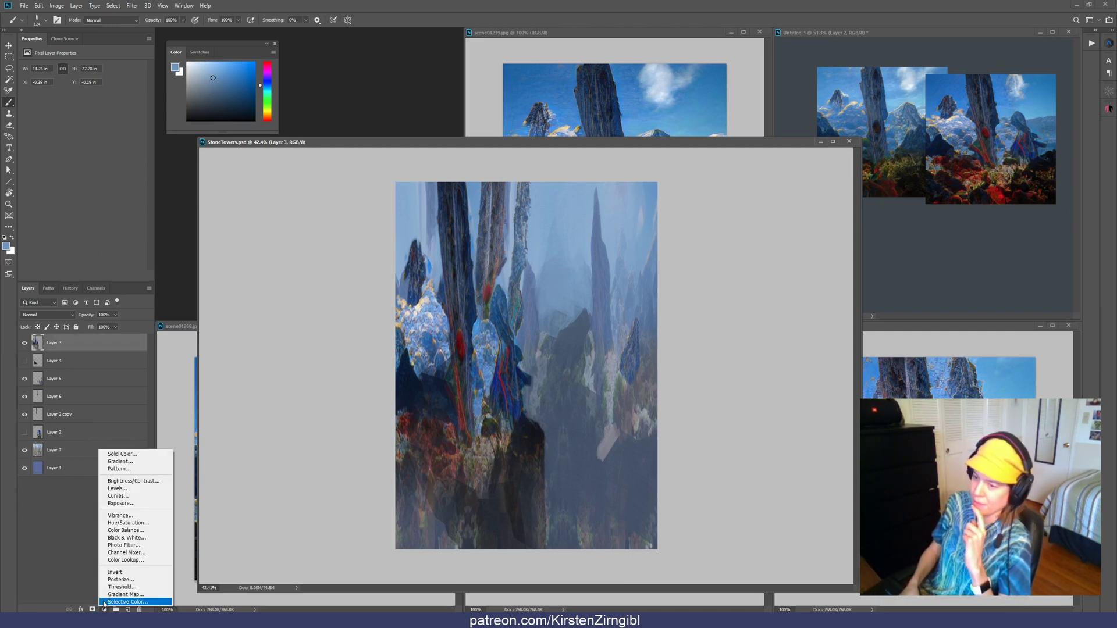
pyautogui.click(117, 496)
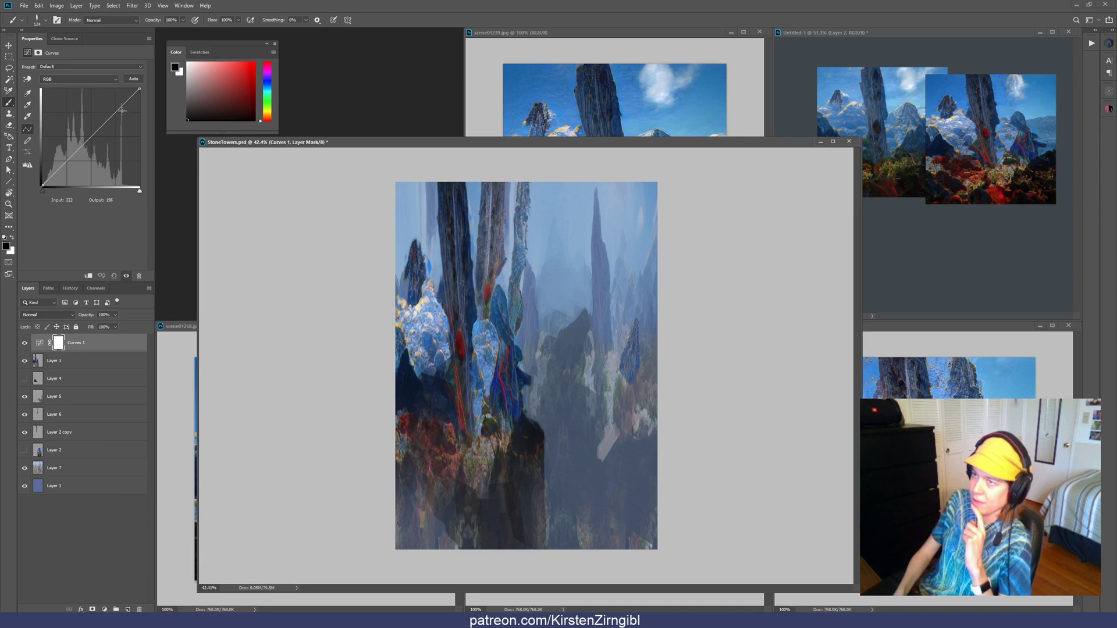
pyautogui.moveTo(114, 113); pyautogui.dragTo(80, 140)
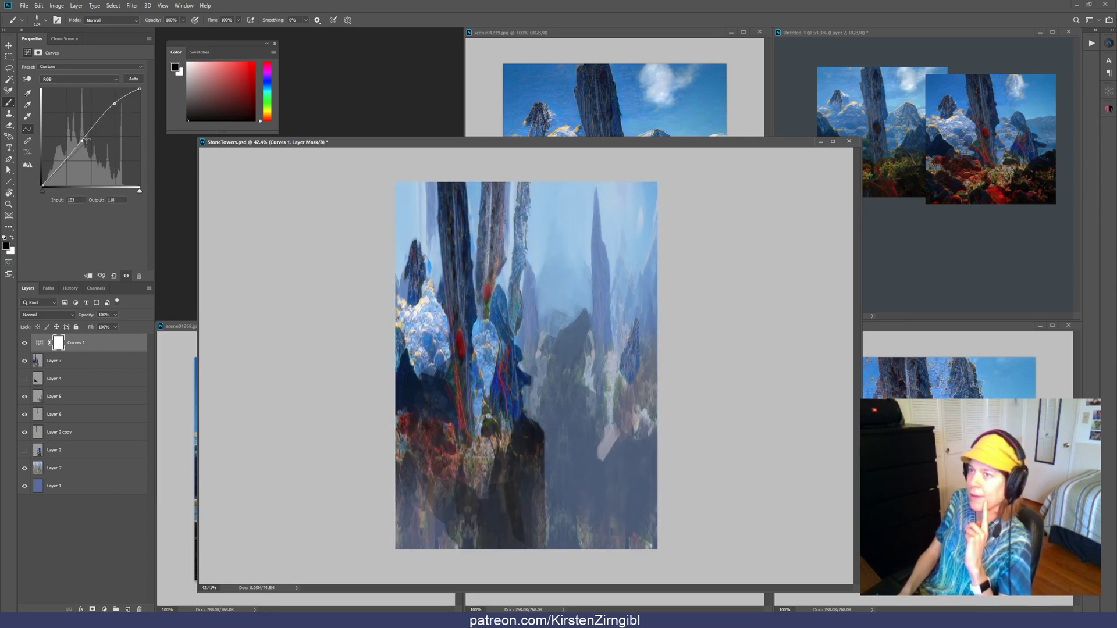
pyautogui.click(24, 344)
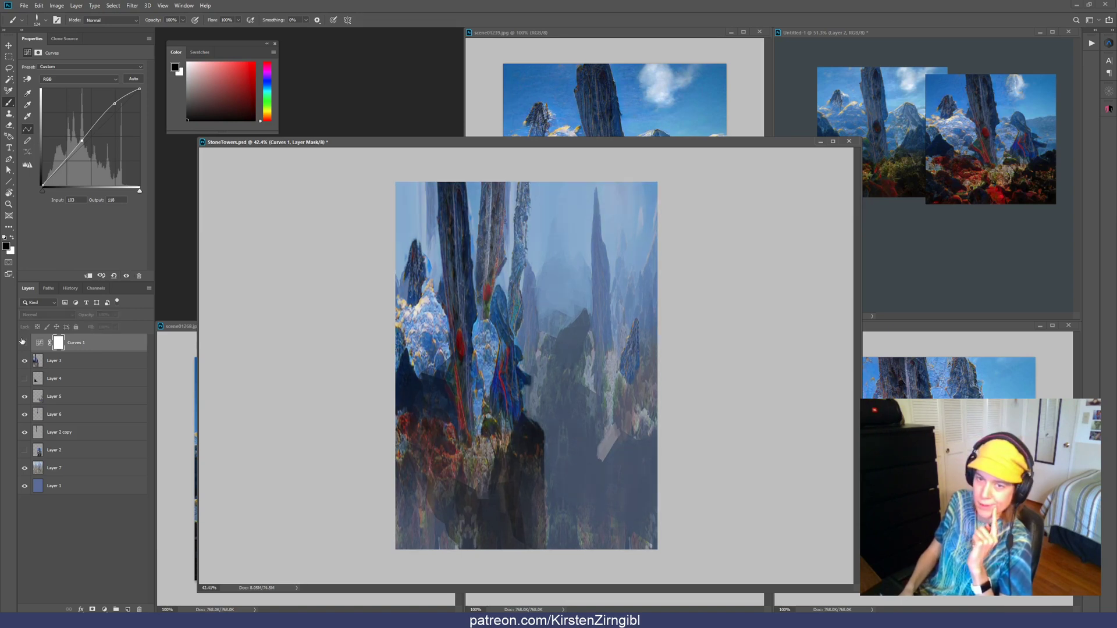
pyautogui.click(25, 344)
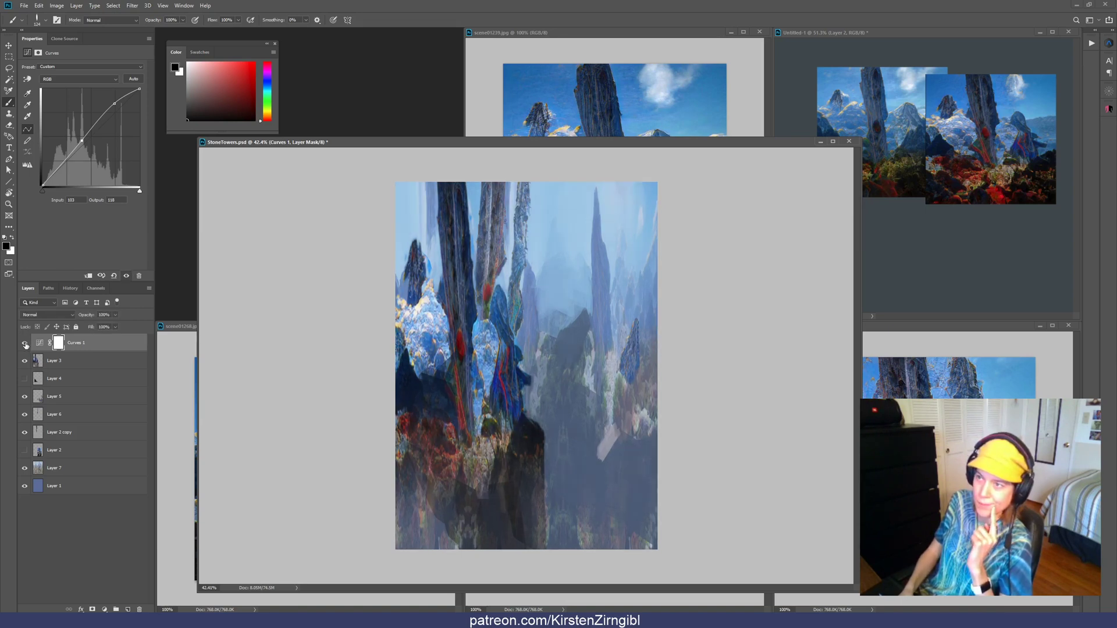
pyautogui.click(25, 343)
pyautogui.click(24, 344)
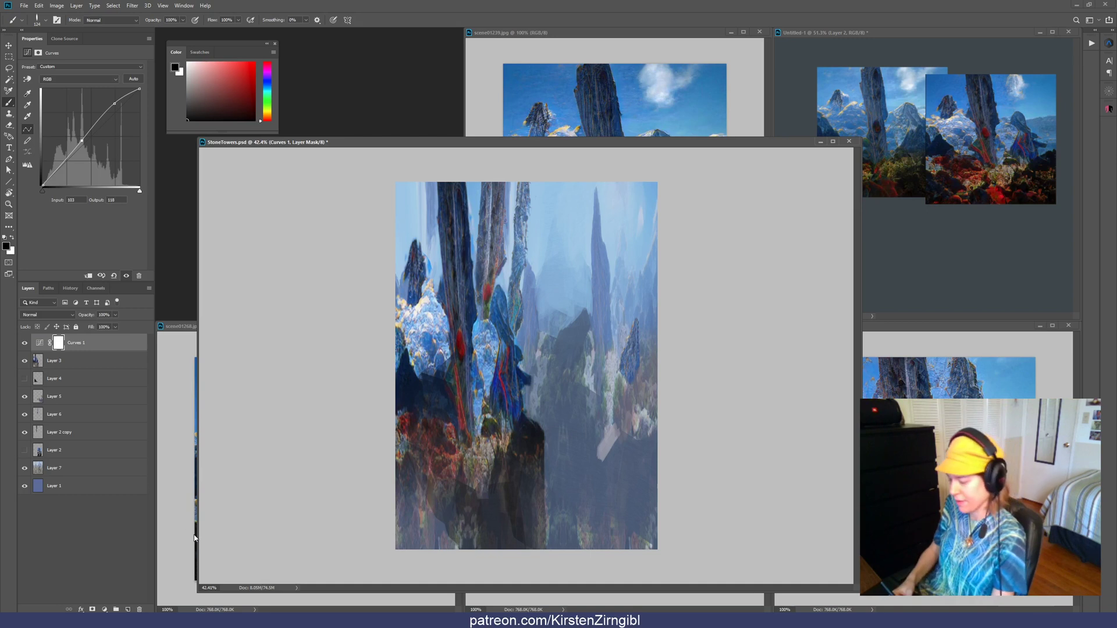
pyautogui.press('Delete')
# Try a brightening Curves adjustment layer directly above Layer 7, fine-tune its highlight and midtone points, and delete it
pyautogui.click(42, 458)
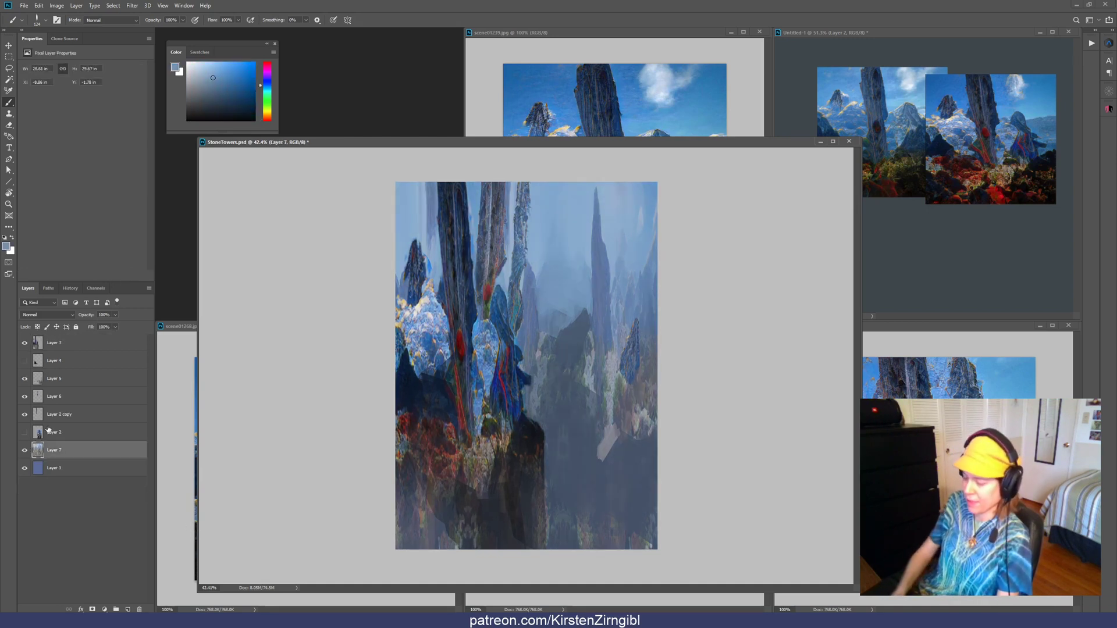
pyautogui.click(104, 609)
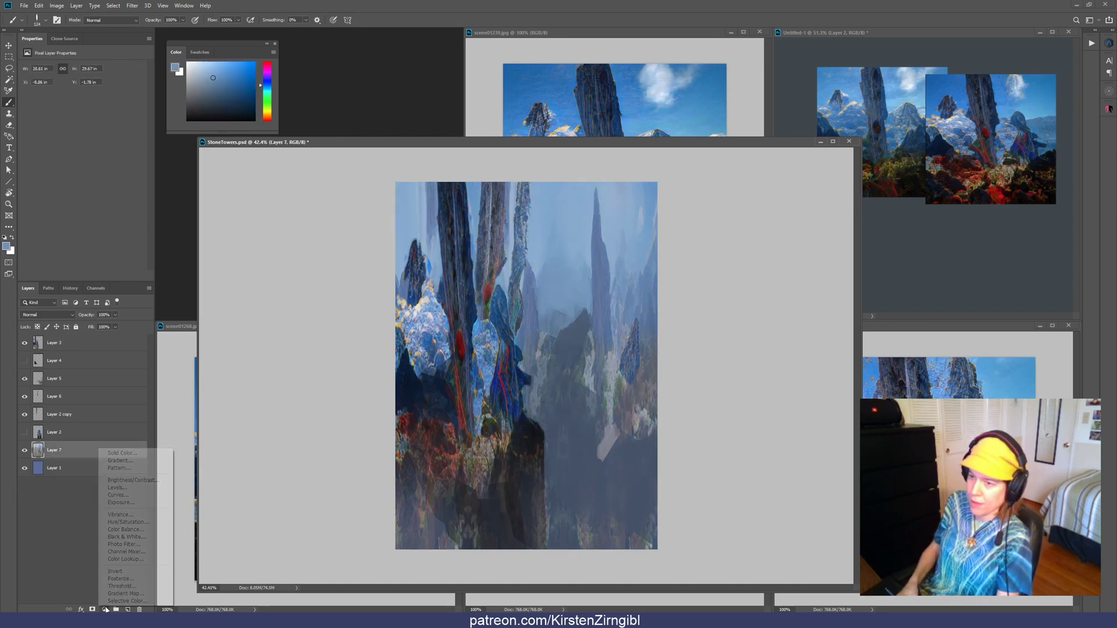
pyautogui.click(119, 499)
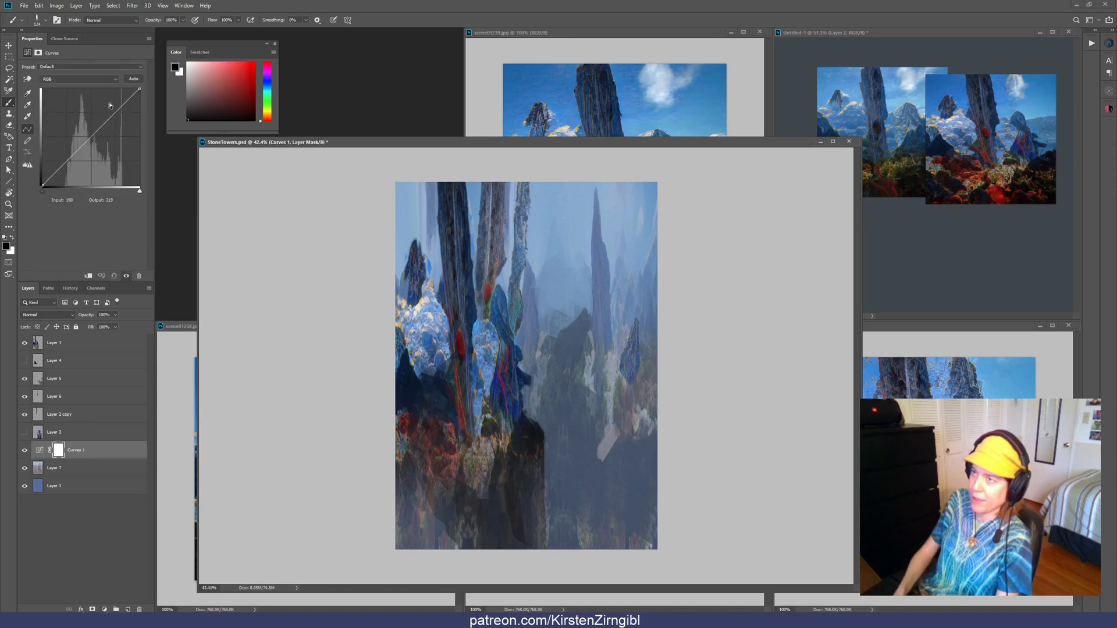
pyautogui.moveTo(115, 113); pyautogui.dragTo(115, 107)
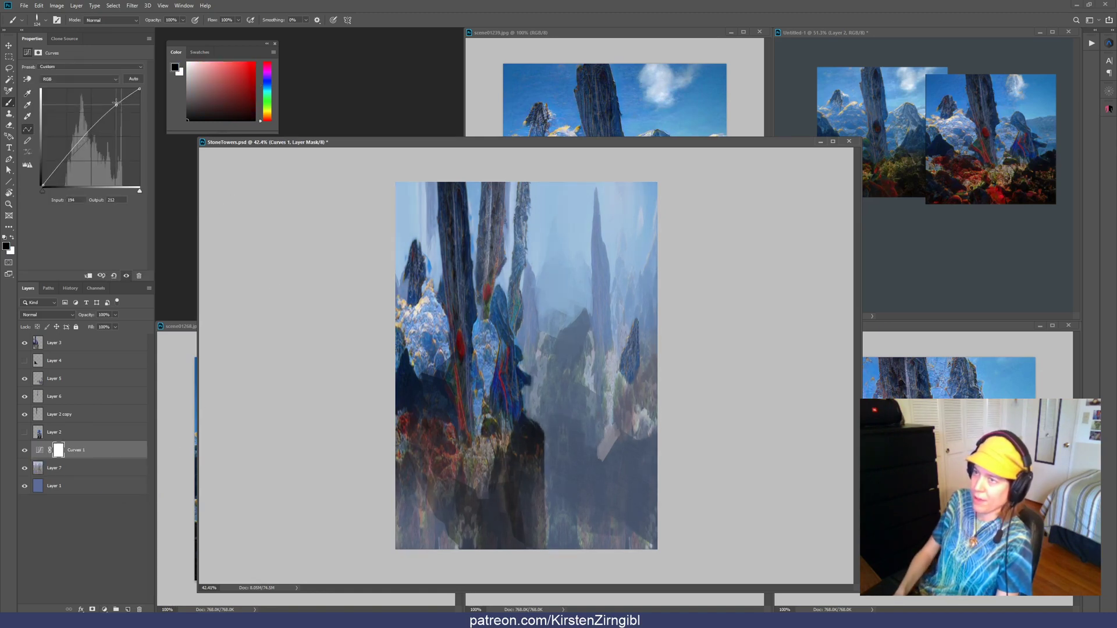
pyautogui.click(82, 141)
pyautogui.moveTo(117, 106); pyautogui.dragTo(119, 104)
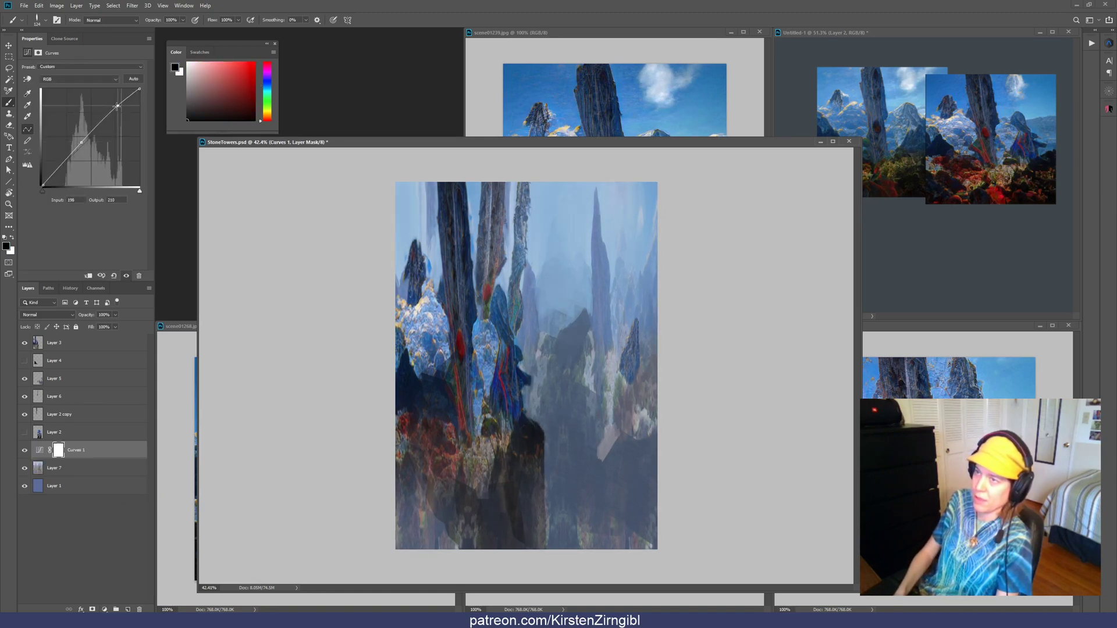
pyautogui.moveTo(83, 141); pyautogui.dragTo(82, 142)
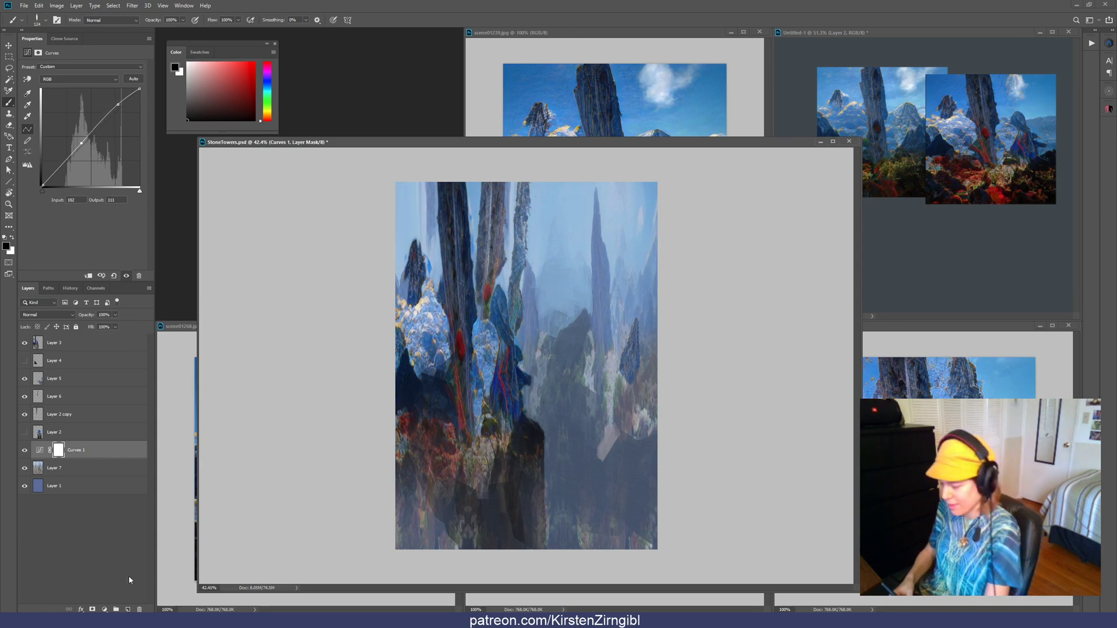
pyautogui.press('Delete')
# Apply Curves directly to Layer 7, mapping input 211 to output 226 and input 79 to output 85
pyautogui.hotkey('ctrl', 'm')
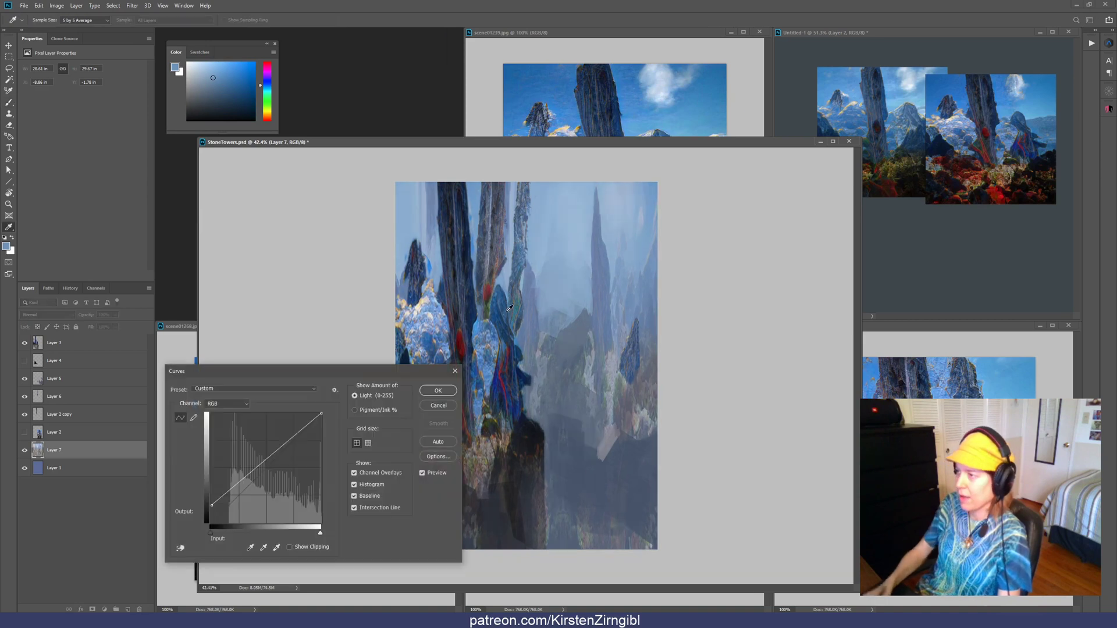
pyautogui.moveTo(211, 505); pyautogui.dragTo(208, 523)
pyautogui.moveTo(301, 432); pyautogui.dragTo(299, 433)
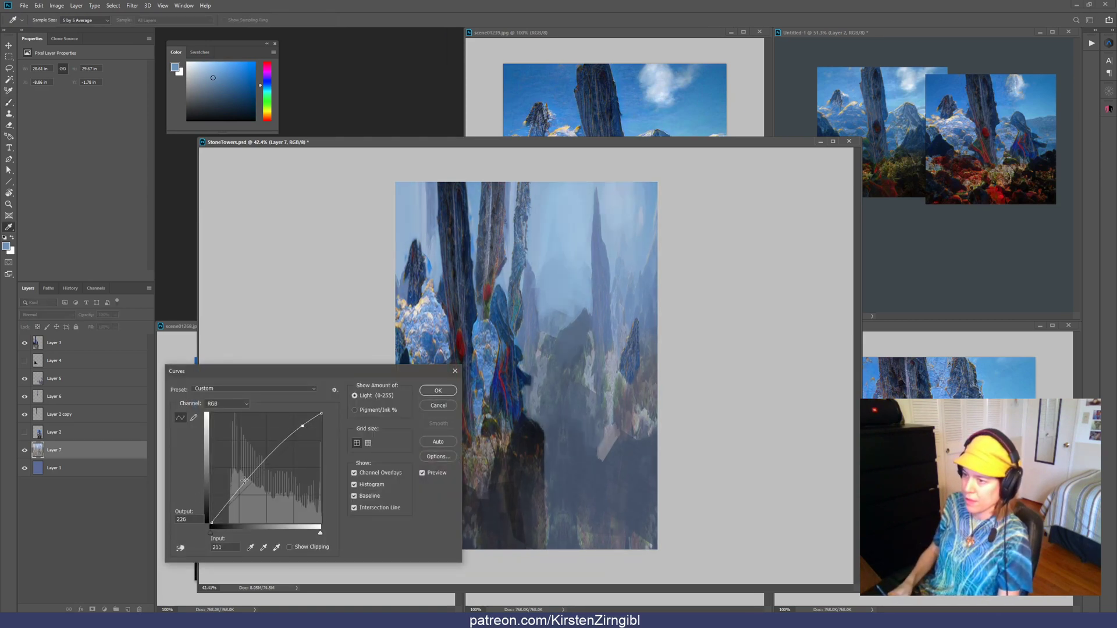
pyautogui.moveTo(245, 480); pyautogui.dragTo(245, 487)
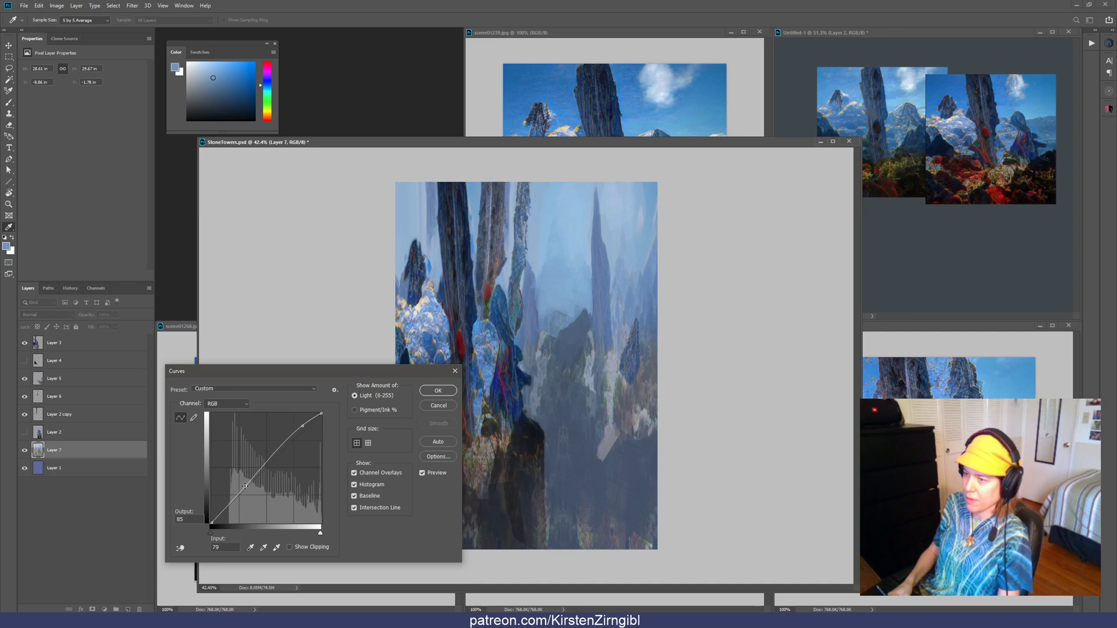
pyautogui.click(437, 390)
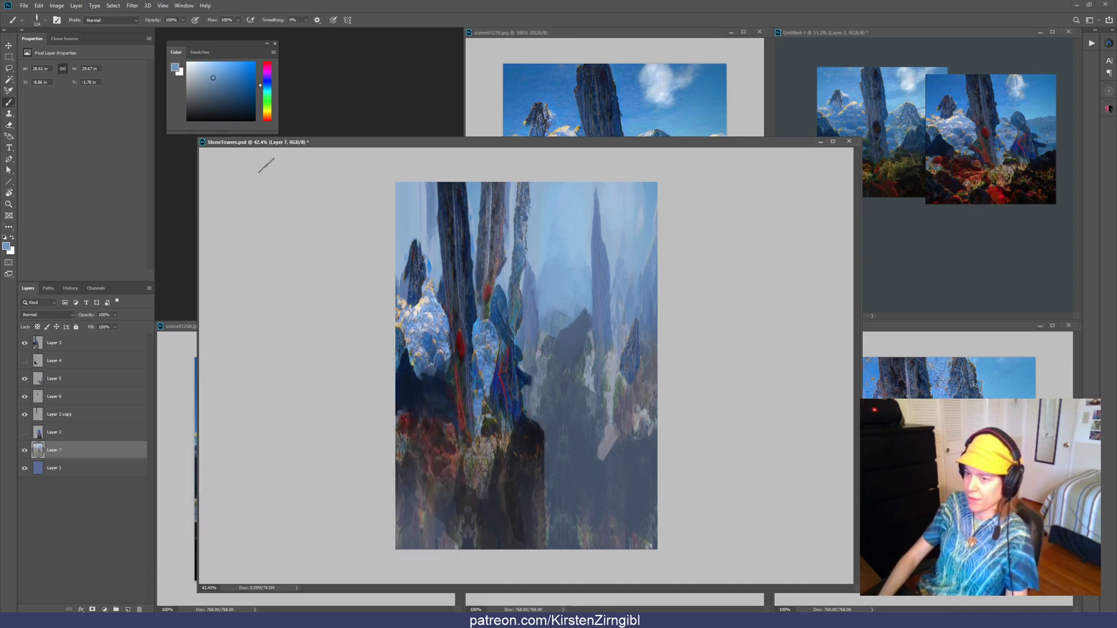
# Apply the same Curves adjustment to Layer 2 copy, Layer 6, Layer 5 and Layer 3 in turn
pyautogui.hotkey('alt', ']')
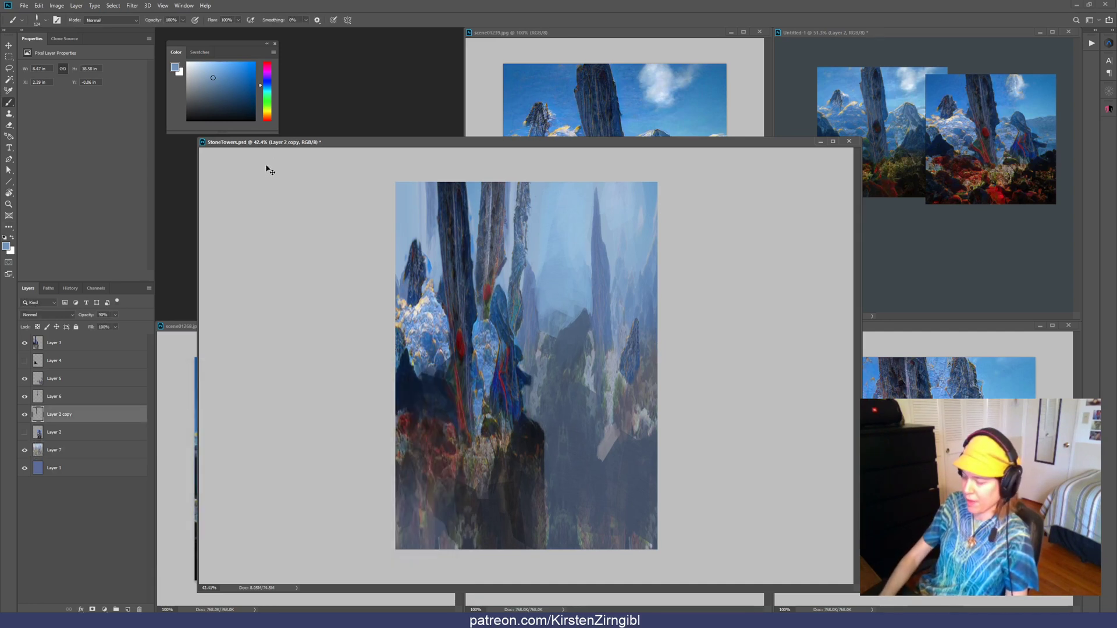
pyautogui.hotkey('ctrl', 'm')
pyautogui.press('Return')
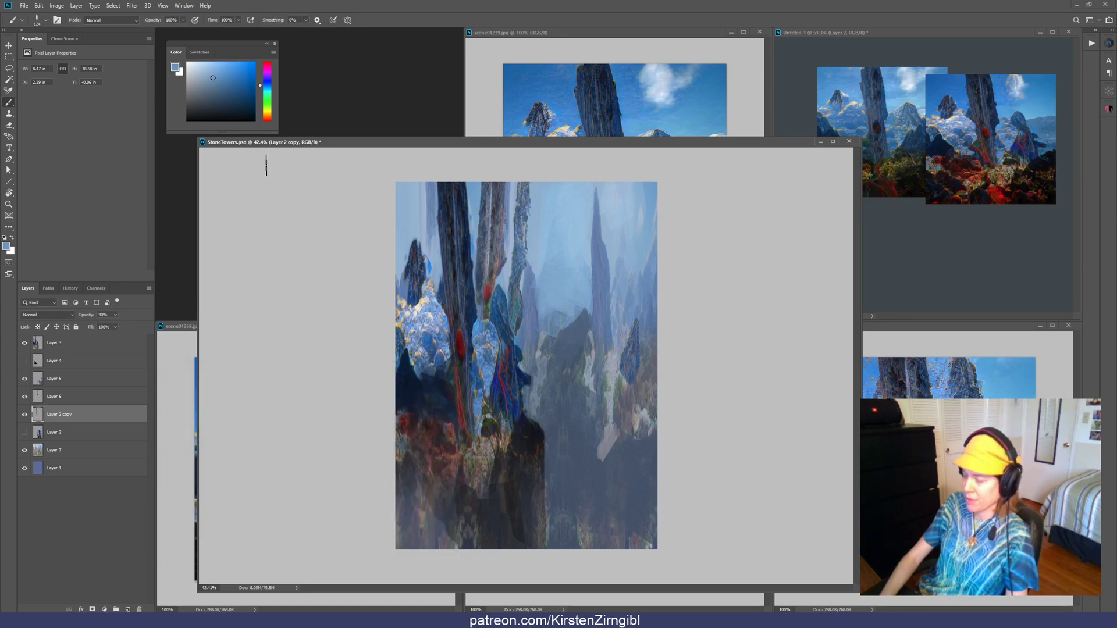
pyautogui.hotkey('alt', ']')
pyautogui.hotkey('ctrl', 'm')
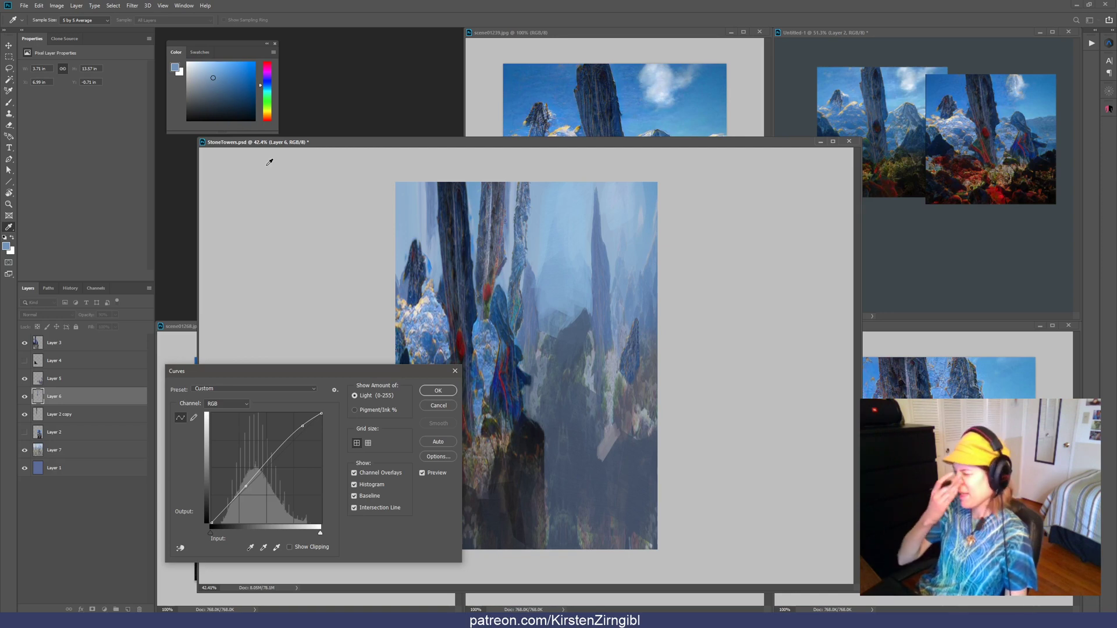
pyautogui.press('Return')
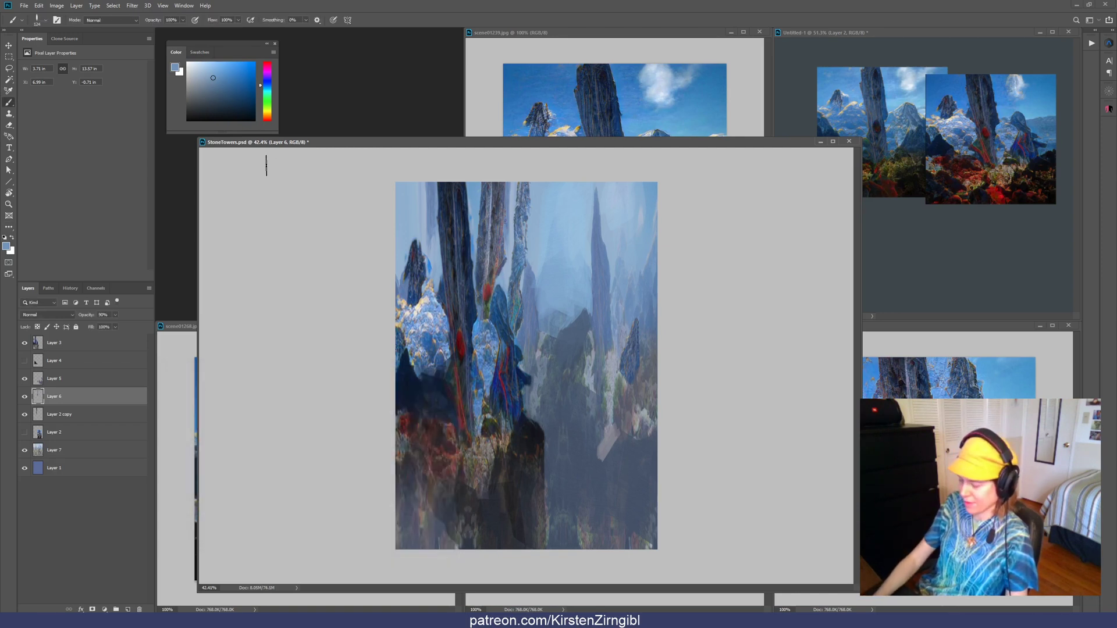
pyautogui.hotkey('alt', ']')
pyautogui.hotkey('ctrl', 'm')
pyautogui.press('Return')
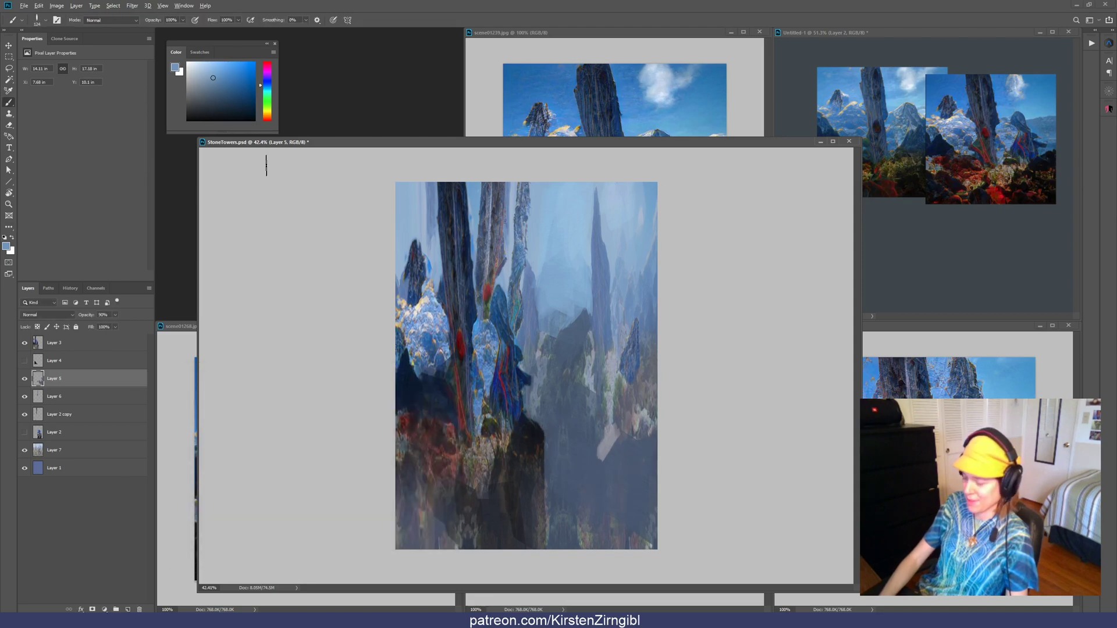
pyautogui.hotkey('alt', ']')
pyautogui.hotkey('ctrl', 'm')
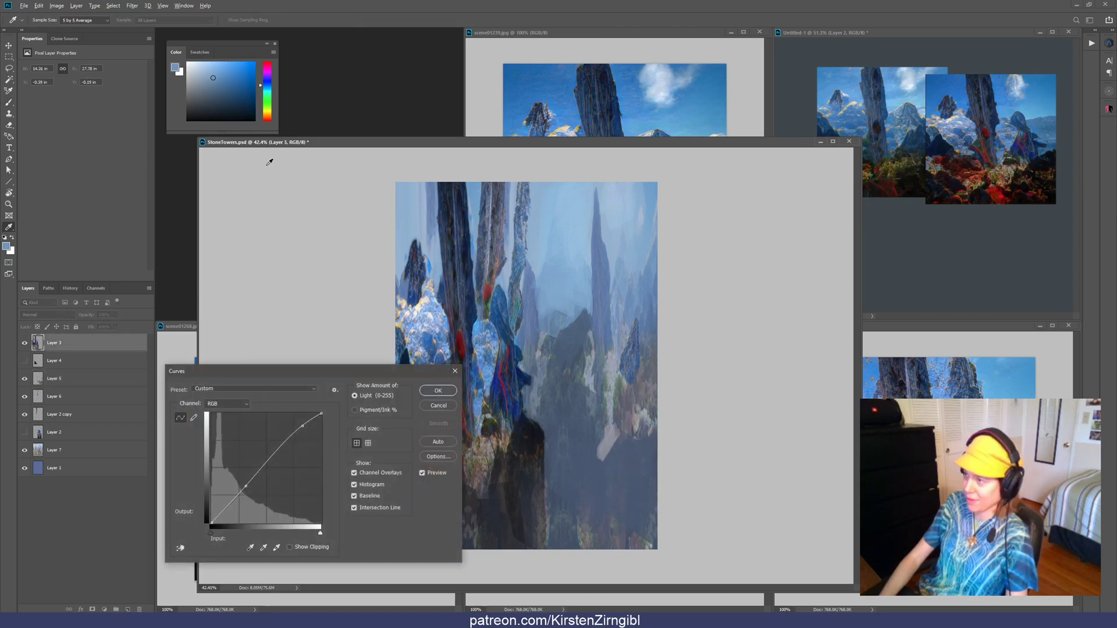
pyautogui.press('Return')
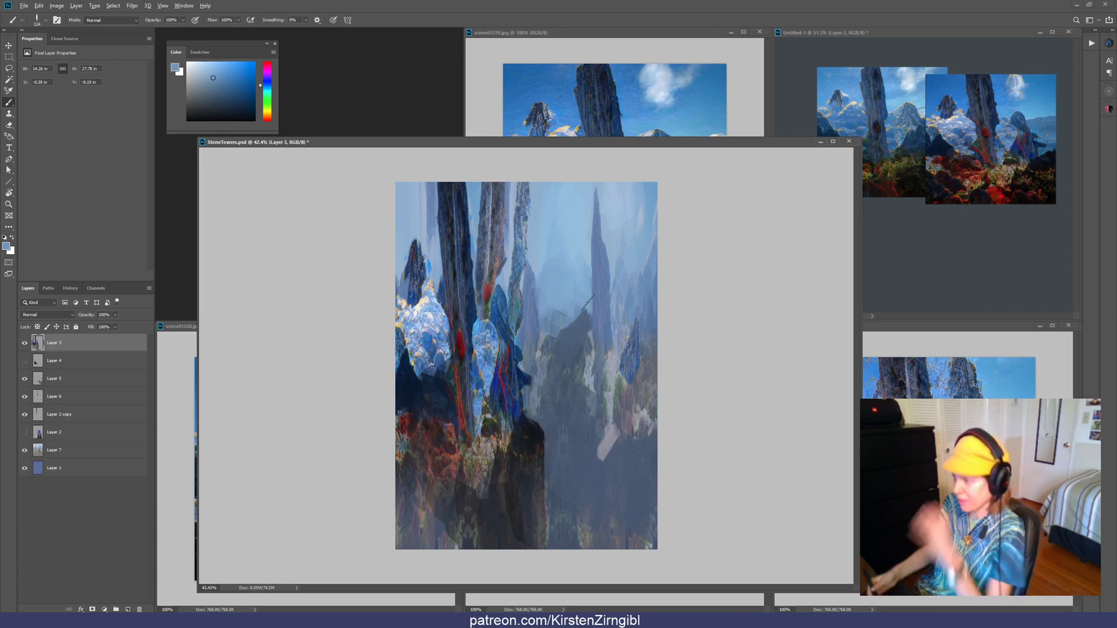
# On Layer 5, sample the pale grey patch and brush a zigzag path from it down through the dark valley floor
pyautogui.press('v')
pyautogui.hotkey('alt', 'v')
pyautogui.click(610, 444)
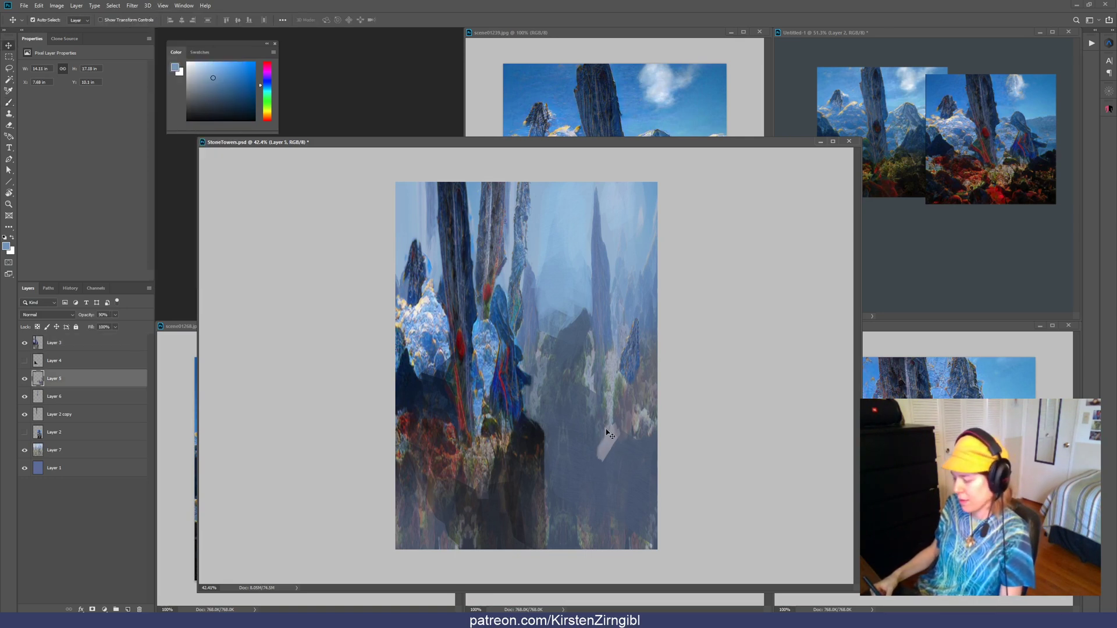
pyautogui.press('b')
pyautogui.keyDown('alt'); pyautogui.click(610, 436); pyautogui.keyUp('alt')
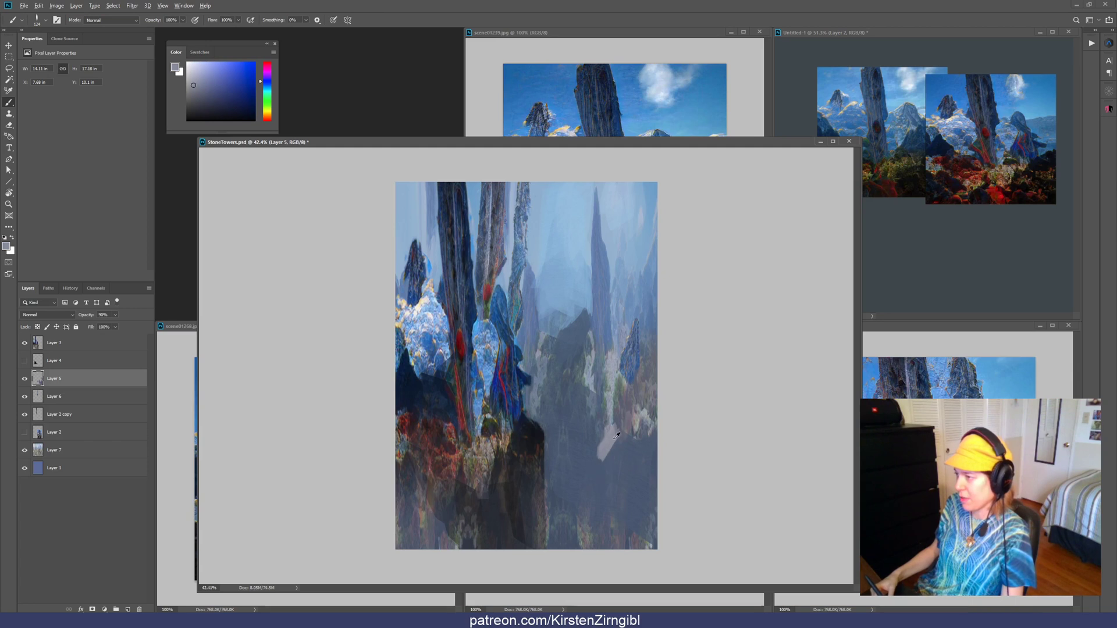
pyautogui.moveTo(617, 435)
pyautogui.mouseDown()
pyautogui.moveTo(587, 458)
pyautogui.moveTo(624, 472)
pyautogui.moveTo(583, 516)
pyautogui.mouseUp()
pyautogui.hotkey('ctrl', 'z')
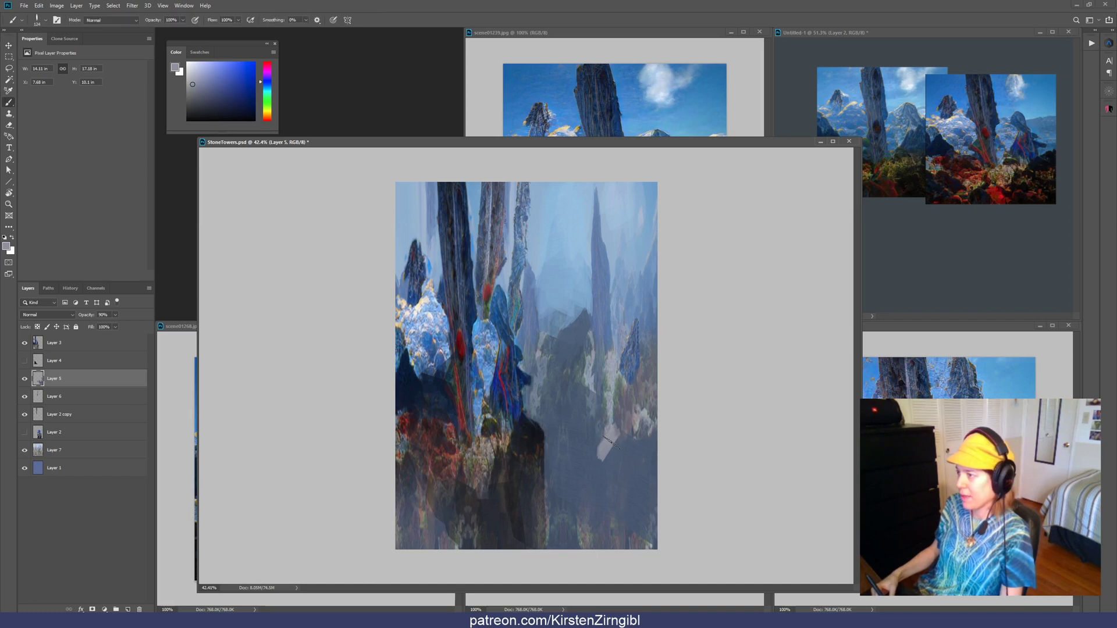
pyautogui.moveTo(611, 442)
pyautogui.mouseDown()
pyautogui.moveTo(585, 466)
pyautogui.moveTo(635, 480)
pyautogui.moveTo(568, 503)
pyautogui.moveTo(646, 526)
pyautogui.moveTo(605, 520)
pyautogui.moveTo(621, 489)
pyautogui.mouseUp()
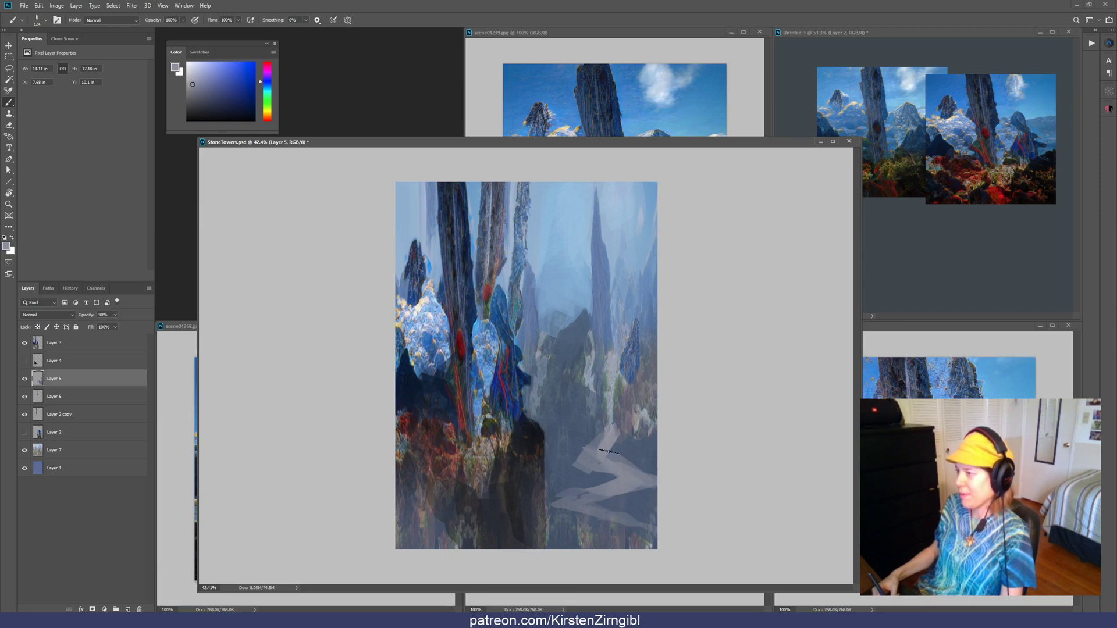
# Brush the sampled grey over the upper bend of the valley path on Layer 5
pyautogui.moveTo(583, 464)
pyautogui.mouseDown()
pyautogui.moveTo(630, 451)
pyautogui.moveTo(638, 462)
pyautogui.moveTo(595, 453)
pyautogui.moveTo(547, 468)
pyautogui.moveTo(608, 423)
pyautogui.mouseUp()
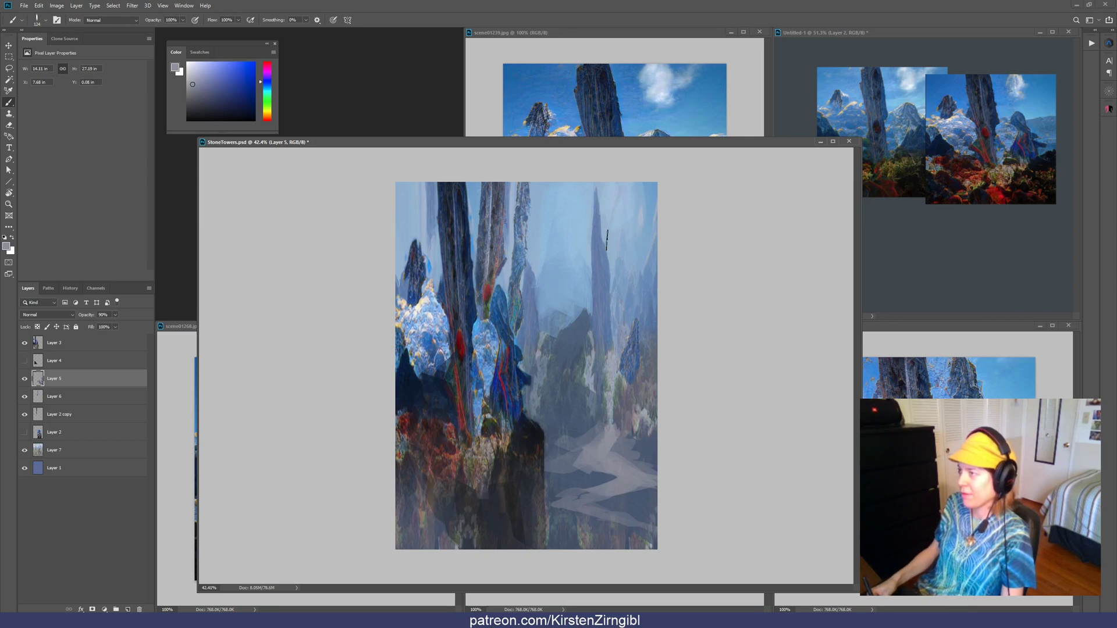
# On Layer 7, try brushing a sampled blue across the sky above the distant tower, and undo the strokes
pyautogui.press('v')
pyautogui.click(599, 256)
pyautogui.press('b')
pyautogui.keyDown('alt'); pyautogui.click(618, 192); pyautogui.keyUp('alt')
pyautogui.moveTo(618, 185)
pyautogui.mouseDown()
pyautogui.moveTo(599, 219)
pyautogui.moveTo(583, 179)
pyautogui.mouseUp()
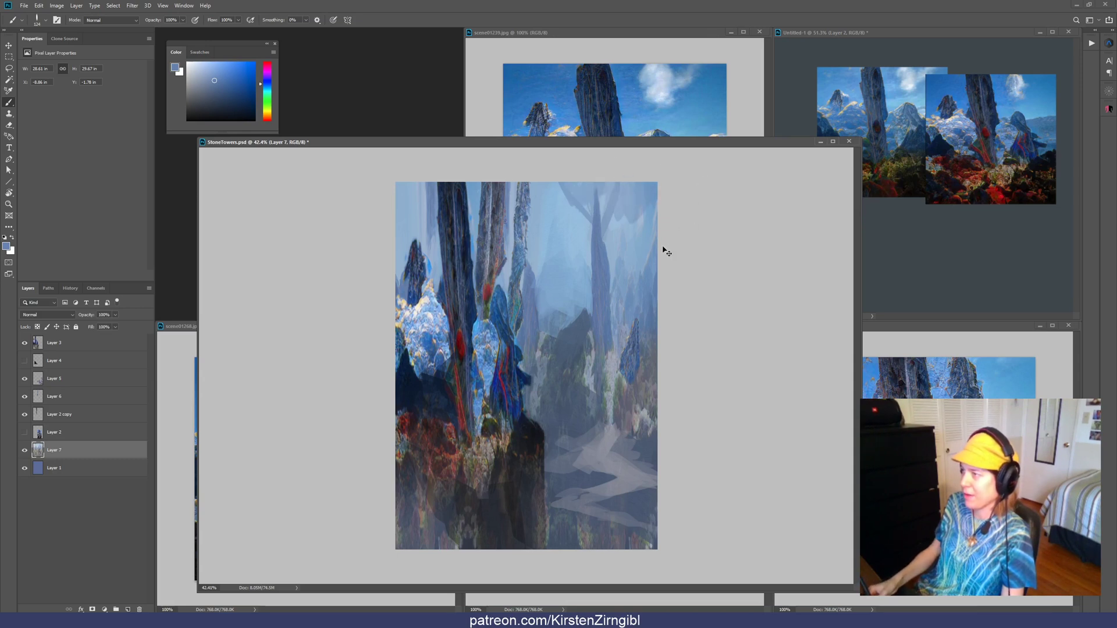
pyautogui.hotkey('ctrl', 'z')
pyautogui.hotkey('ctrl', 'z')
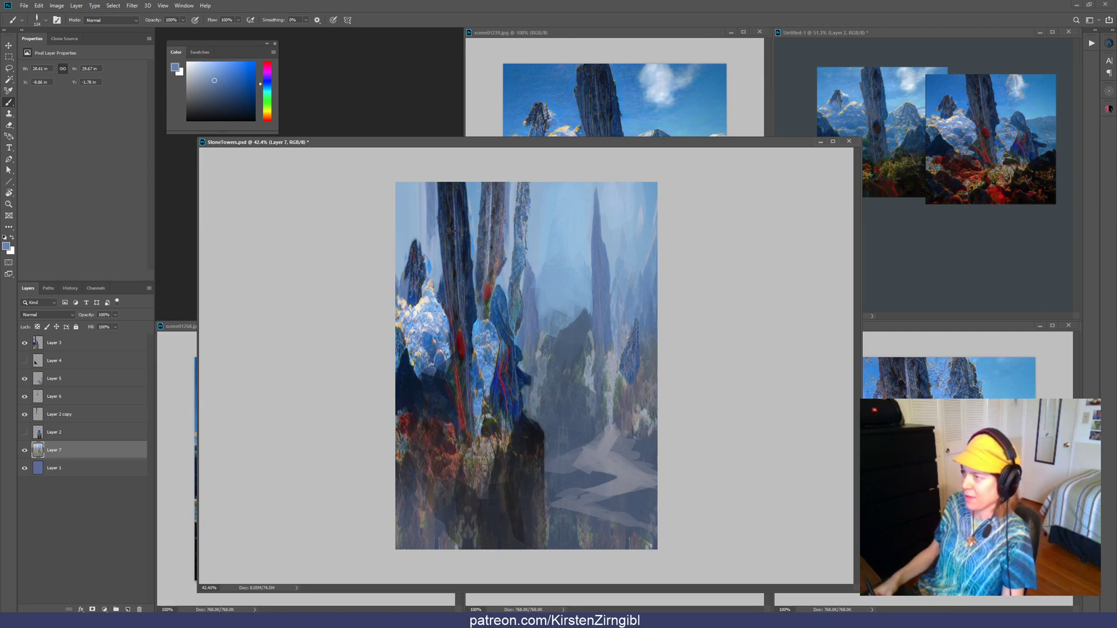
# Lasso the small dark rock spire beside the large towers on Layer 3, cut it to its own layer and place it beside the small distant spire
pyautogui.press('v')
pyautogui.moveTo(436, 270); pyautogui.dragTo(438, 267)
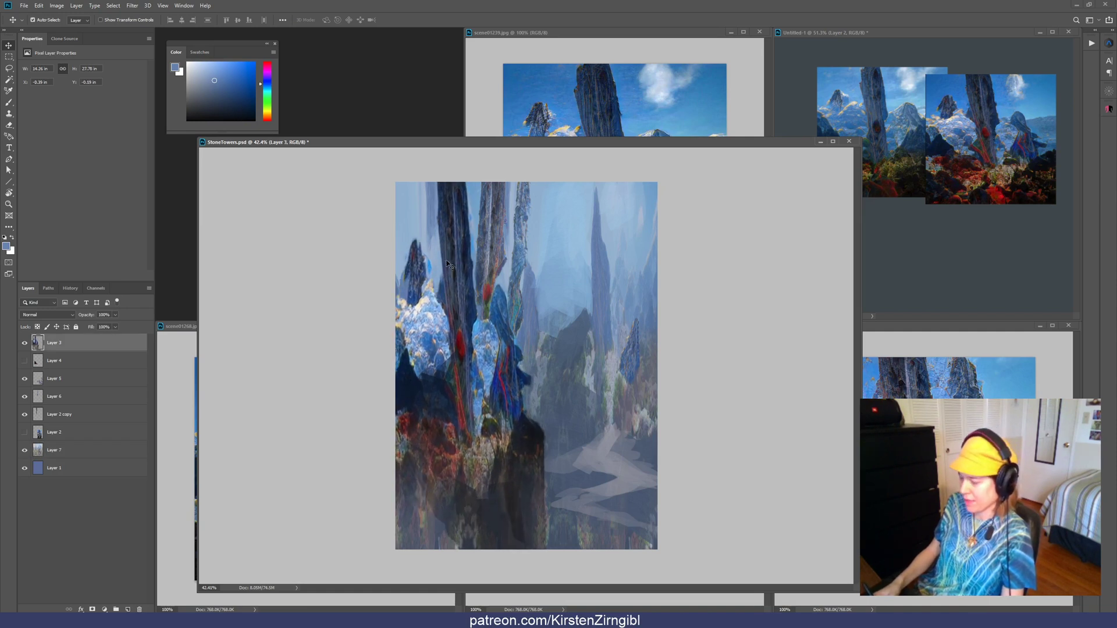
pyautogui.press('l')
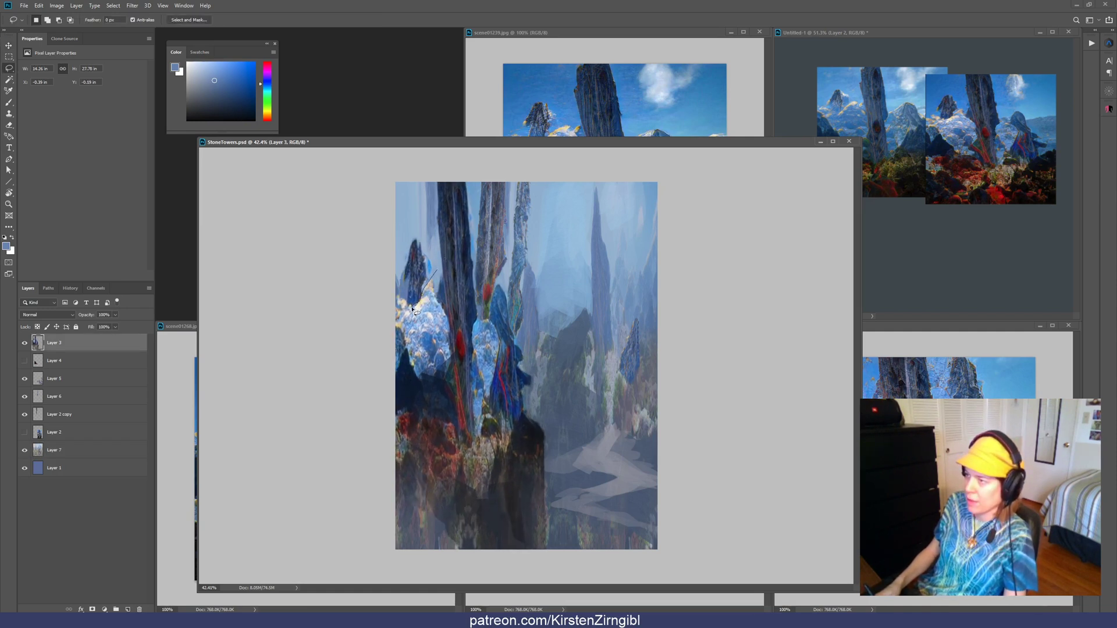
pyautogui.moveTo(405, 302)
pyautogui.mouseDown()
pyautogui.moveTo(405, 230)
pyautogui.moveTo(435, 251)
pyautogui.moveTo(436, 270)
pyautogui.moveTo(582, 312)
pyautogui.moveTo(609, 480)
pyautogui.moveTo(625, 403)
pyautogui.moveTo(617, 371)
pyautogui.mouseUp()
pyautogui.hotkey('ctrl', 'j')
pyautogui.press('v')
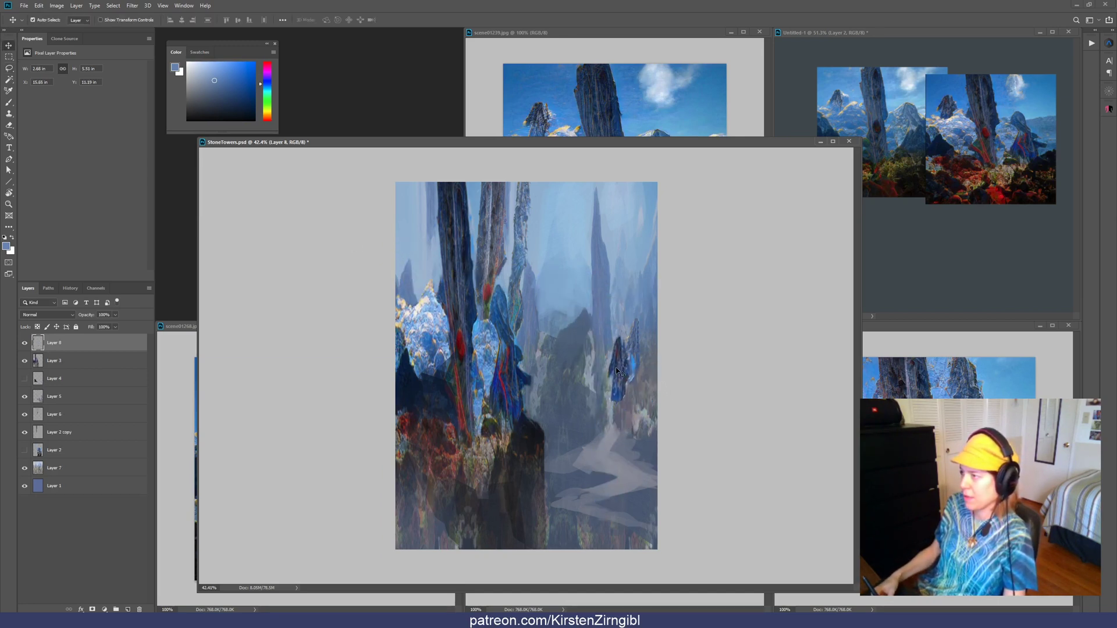
# Select the area around the small blue spire on Layer 5 with a rectangular marquee and cut it to a new layer
pyautogui.click(639, 338)
pyautogui.press('9')
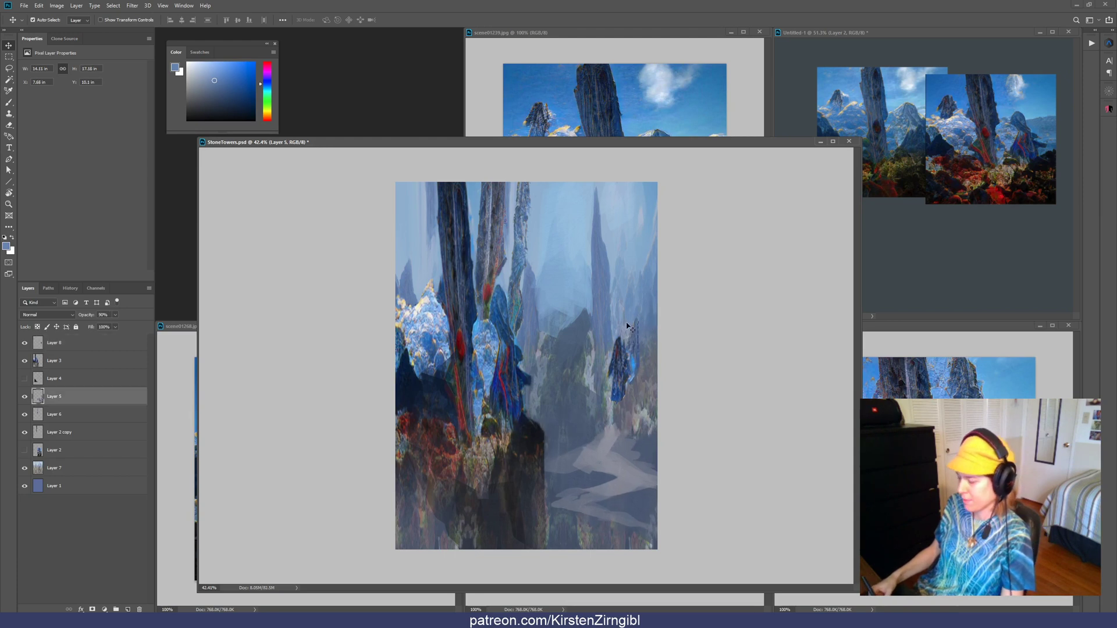
pyautogui.press('m')
pyautogui.moveTo(585, 292); pyautogui.dragTo(656, 408)
pyautogui.hotkey('ctrl', 'j')
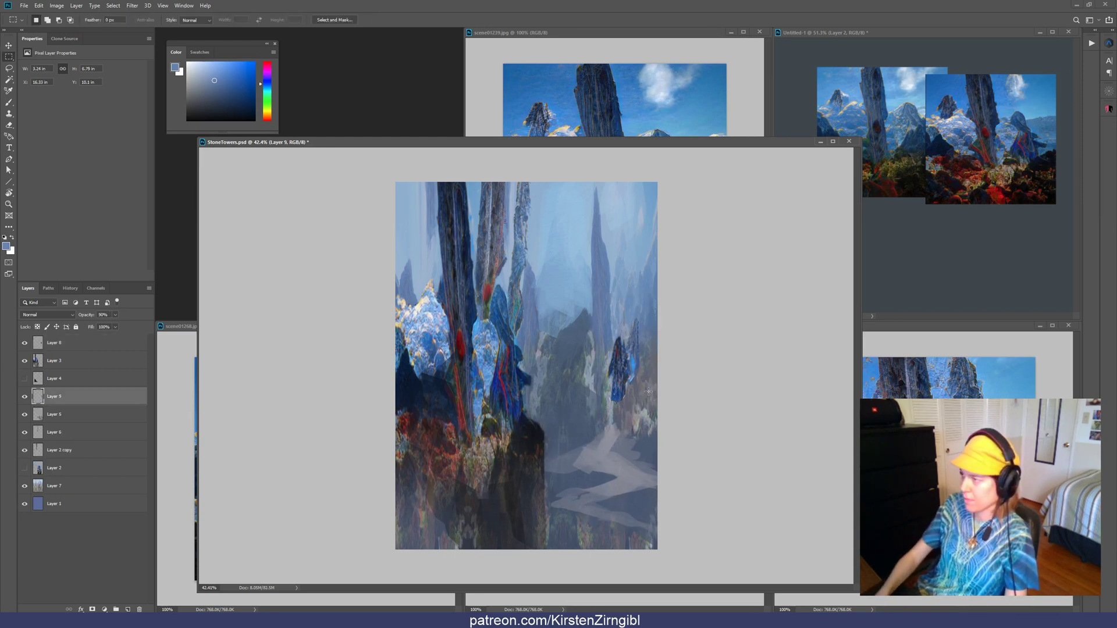
# Move the separated blue spire clear, erase a sliver of its left edge, and set it just behind the dark rock spire
pyautogui.press('v')
pyautogui.moveTo(604, 336)
pyautogui.mouseDown()
pyautogui.moveTo(633, 340)
pyautogui.moveTo(621, 320)
pyautogui.mouseUp()
pyautogui.press('e')
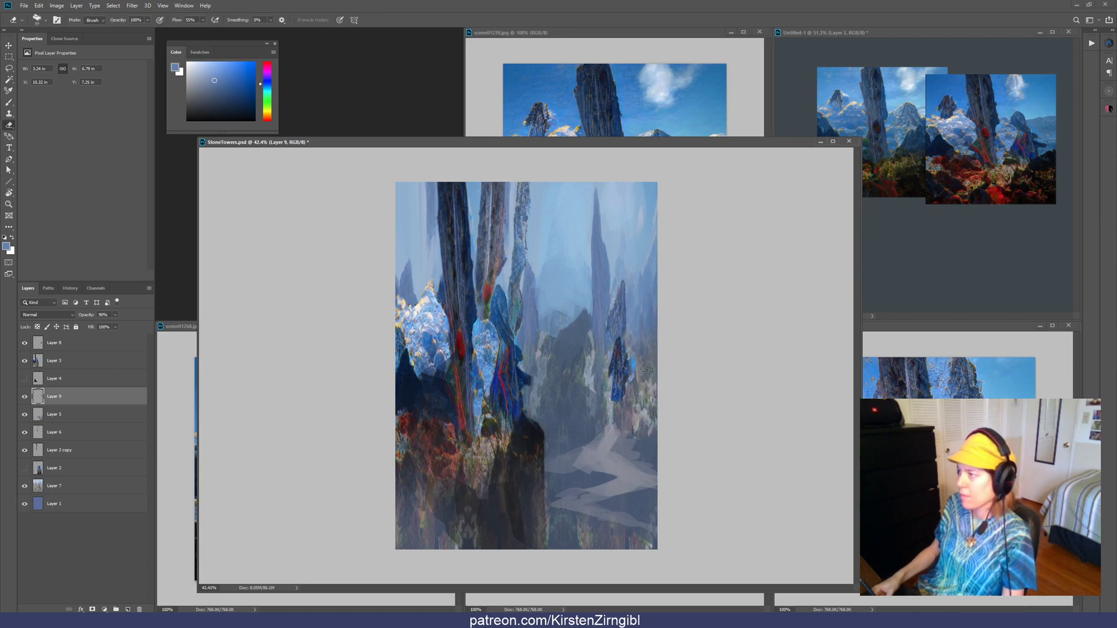
pyautogui.press('v')
pyautogui.moveTo(602, 349); pyautogui.dragTo(629, 350)
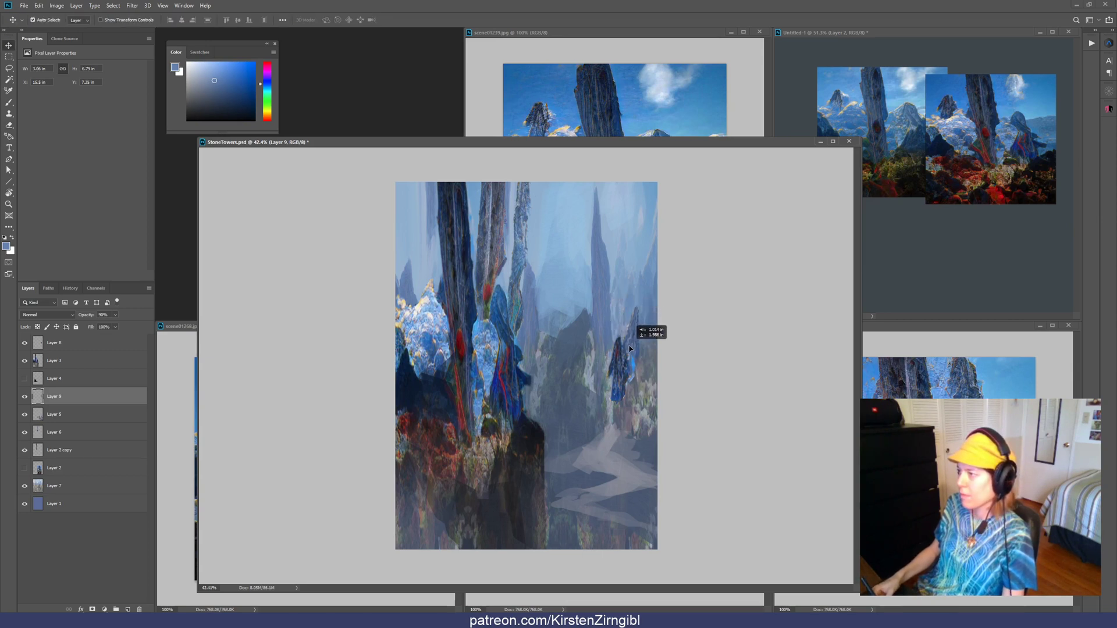
# Save the document, and save another version as StoneTowers_2.psd in the Landmorph_4 folder
pyautogui.hotkey('ctrl', 's')
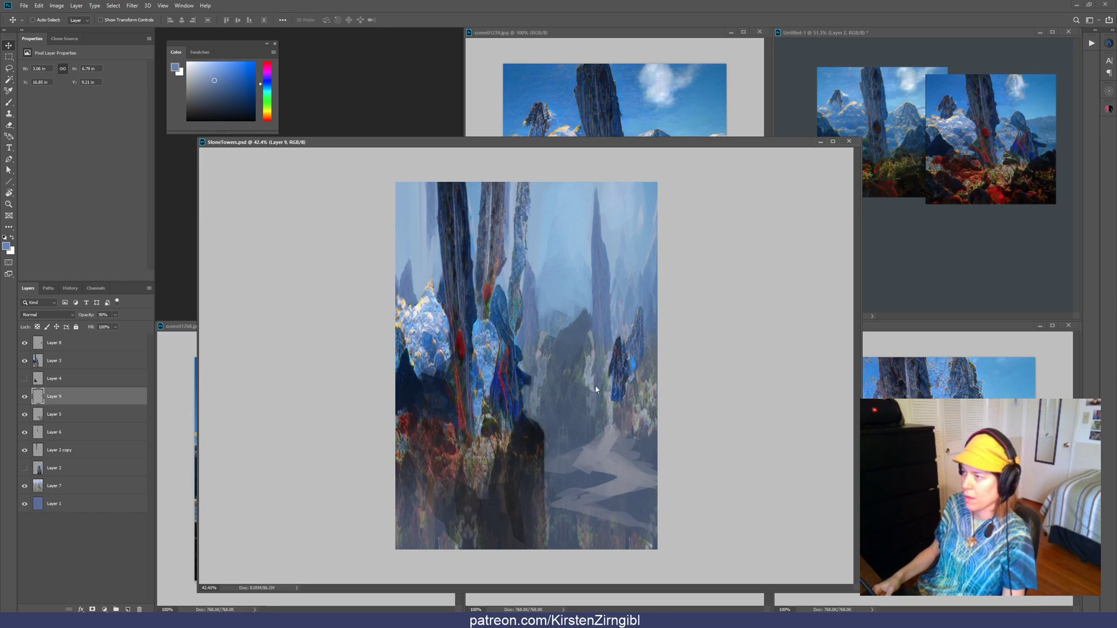
pyautogui.hotkey('ctrl', 'shift', 's')
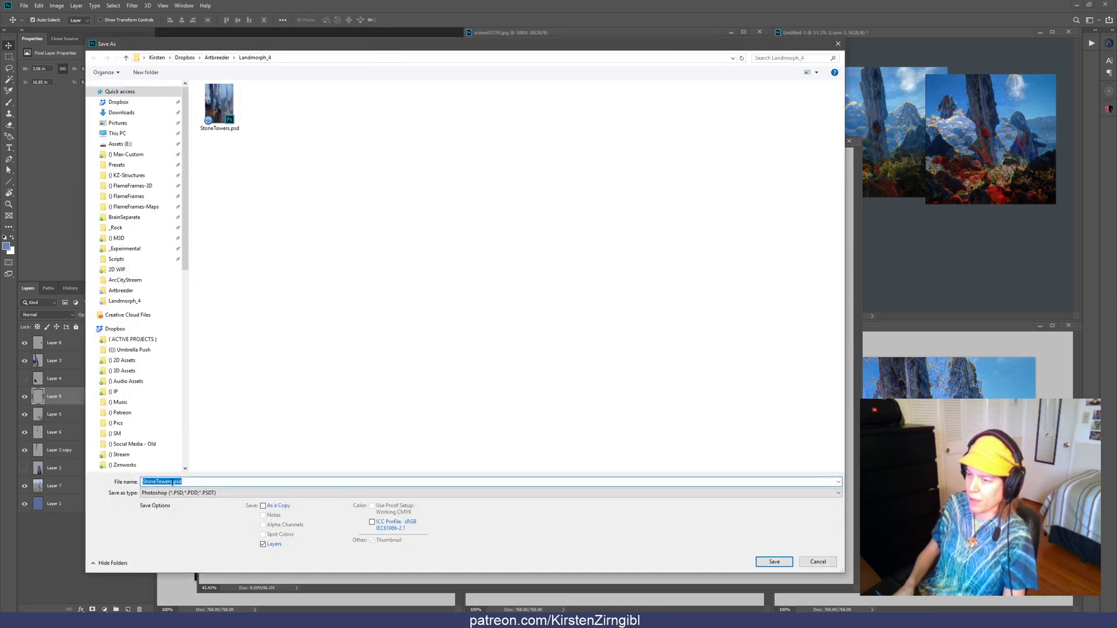
pyautogui.click(173, 482)
pyautogui.press('Return')
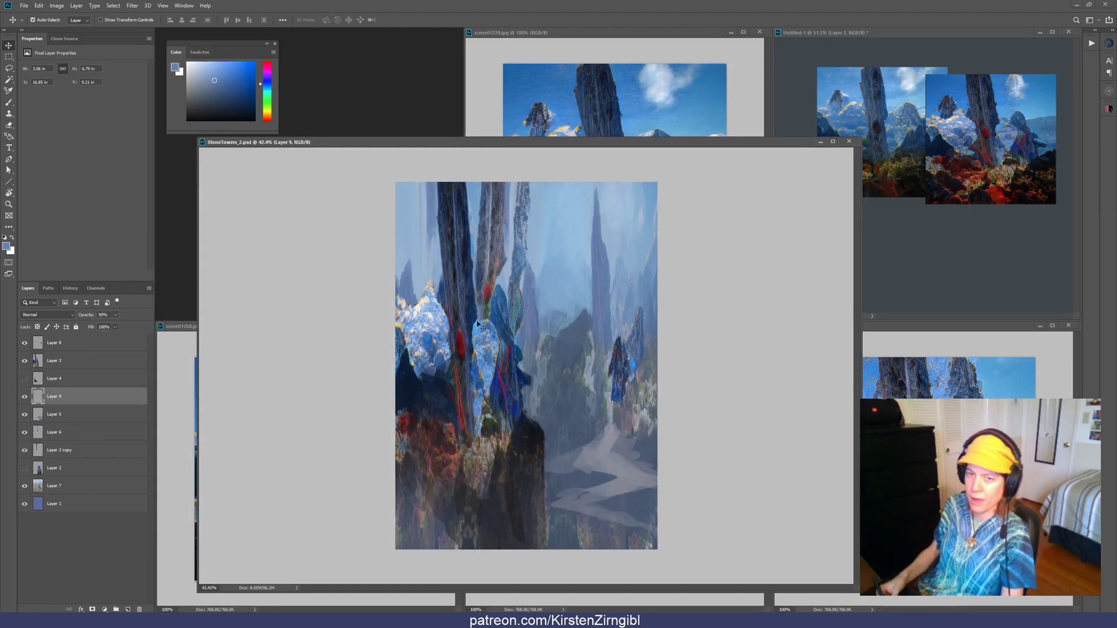
# Shift the dark rock spire on Layer 8 slightly right so it overlaps the base of the blue spire
pyautogui.click(628, 363)
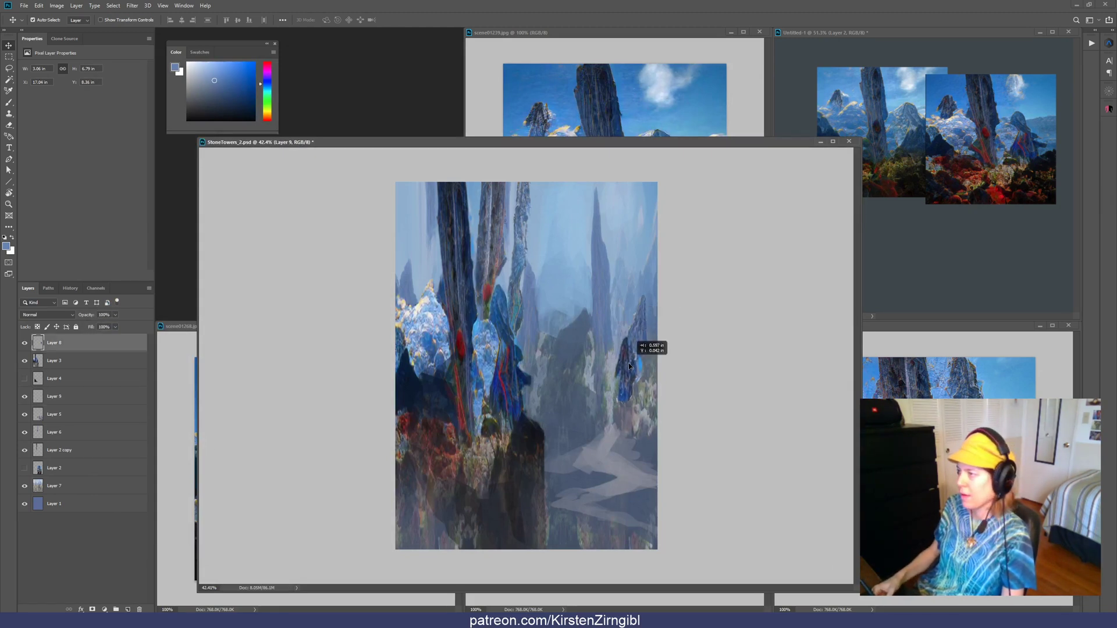
pyautogui.press('e')
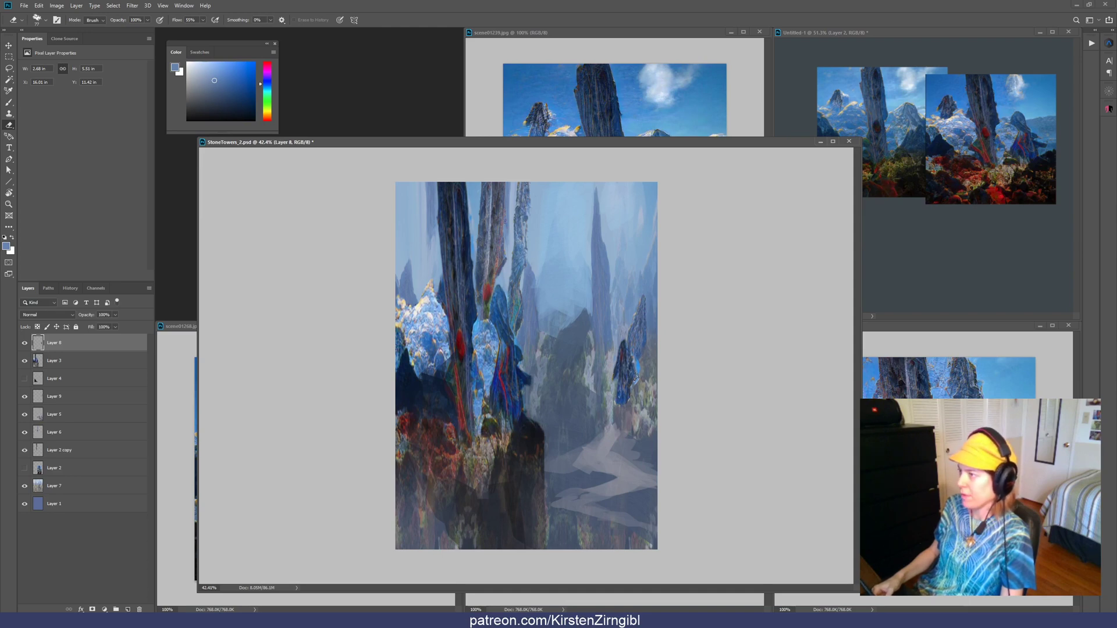
pyautogui.scroll(5, 667, 330)
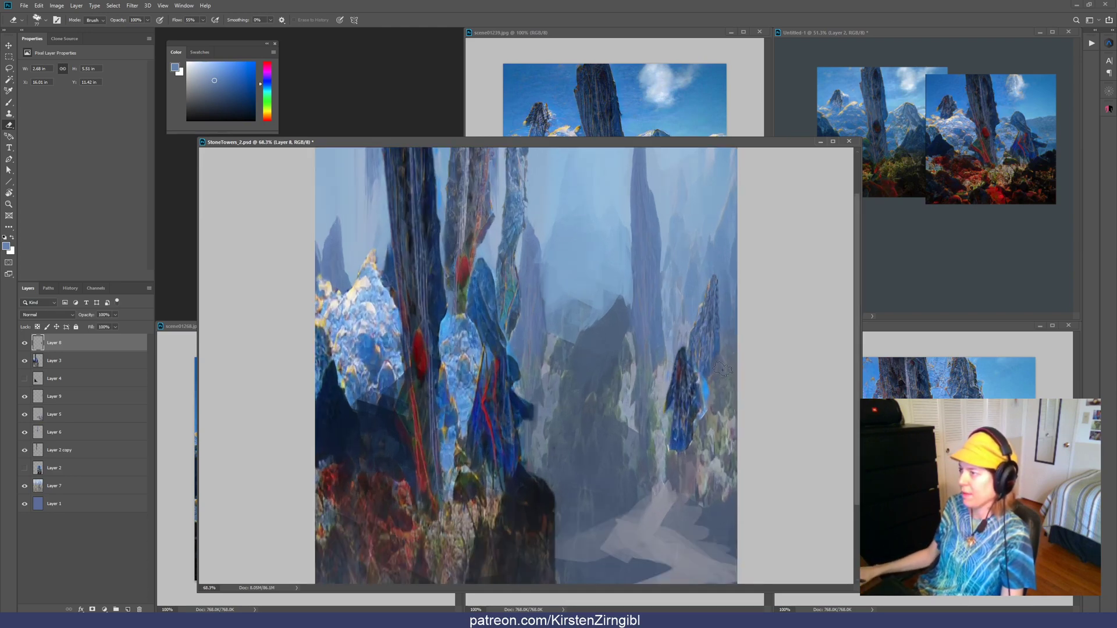
pyautogui.scroll(-5, 744, 380)
pyautogui.scroll(3, 585, 323)
# Try nudging Layer 3 slightly down and to the right, and undo the move
pyautogui.press('v')
pyautogui.moveTo(401, 317)
pyautogui.mouseDown()
pyautogui.moveTo(407, 338)
pyautogui.moveTo(410, 323)
pyautogui.mouseUp()
pyautogui.hotkey('ctrl', 'z')
pyautogui.scroll(-4, 482, 356)
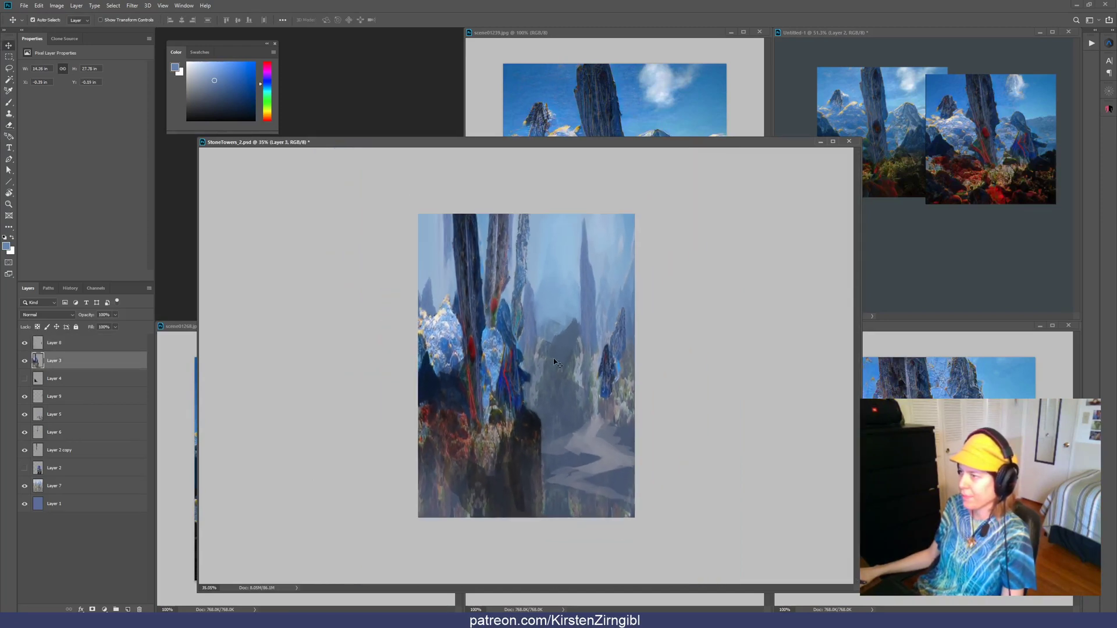
pyautogui.scroll(2, 454, 337)
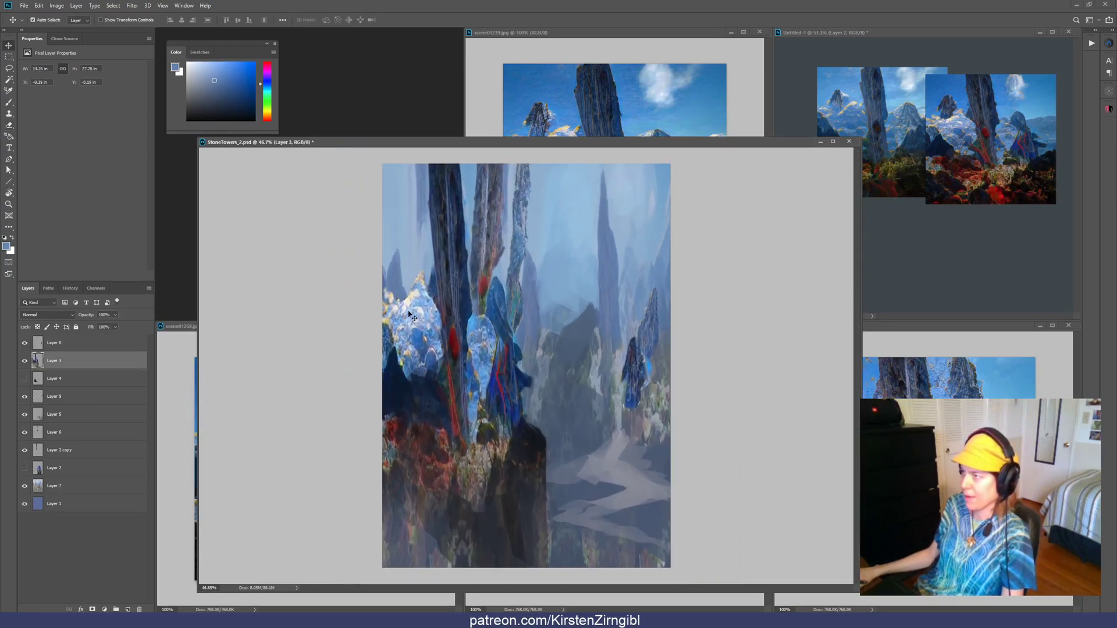
pyautogui.scroll(3, 407, 314)
pyautogui.scroll(-3, 403, 319)
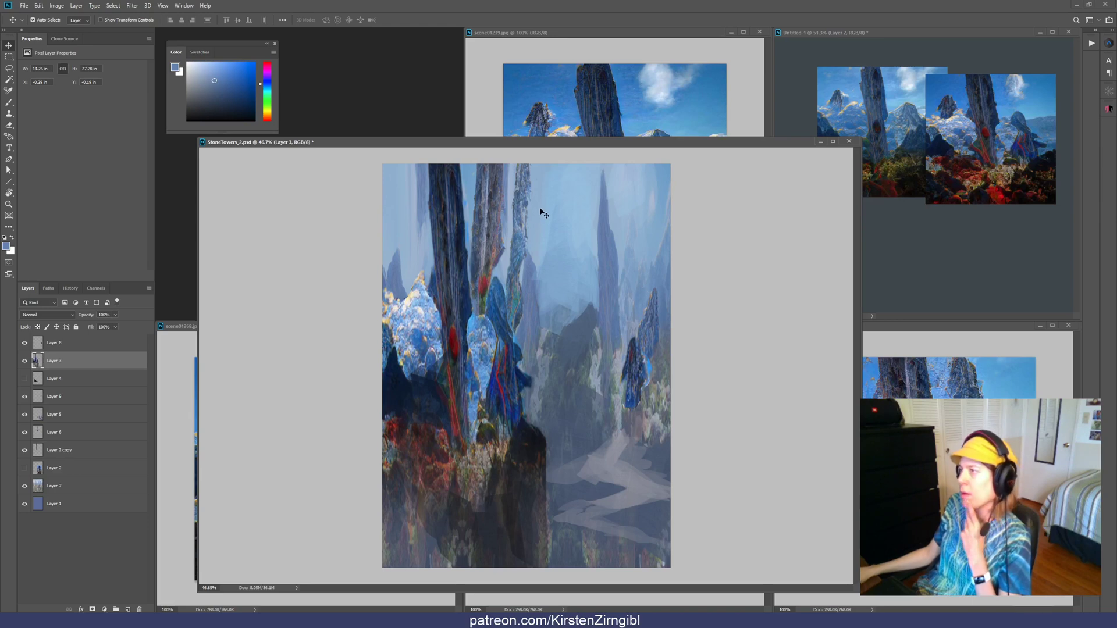
pyautogui.moveTo(512, 142); pyautogui.dragTo(657, 94)
pyautogui.click(24, 5)
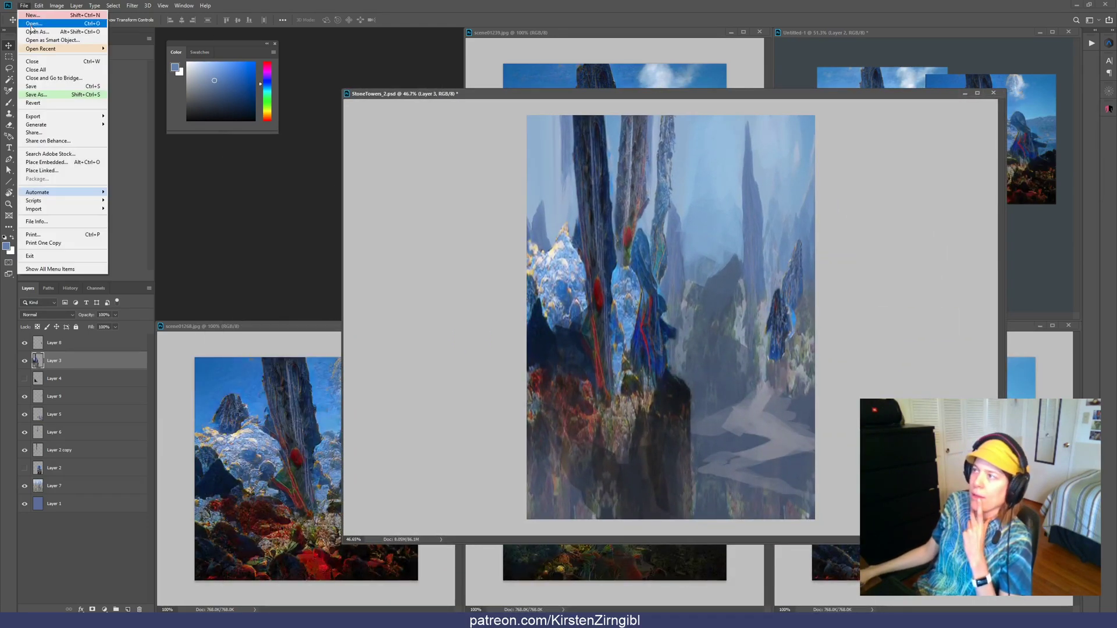
pyautogui.click(48, 29)
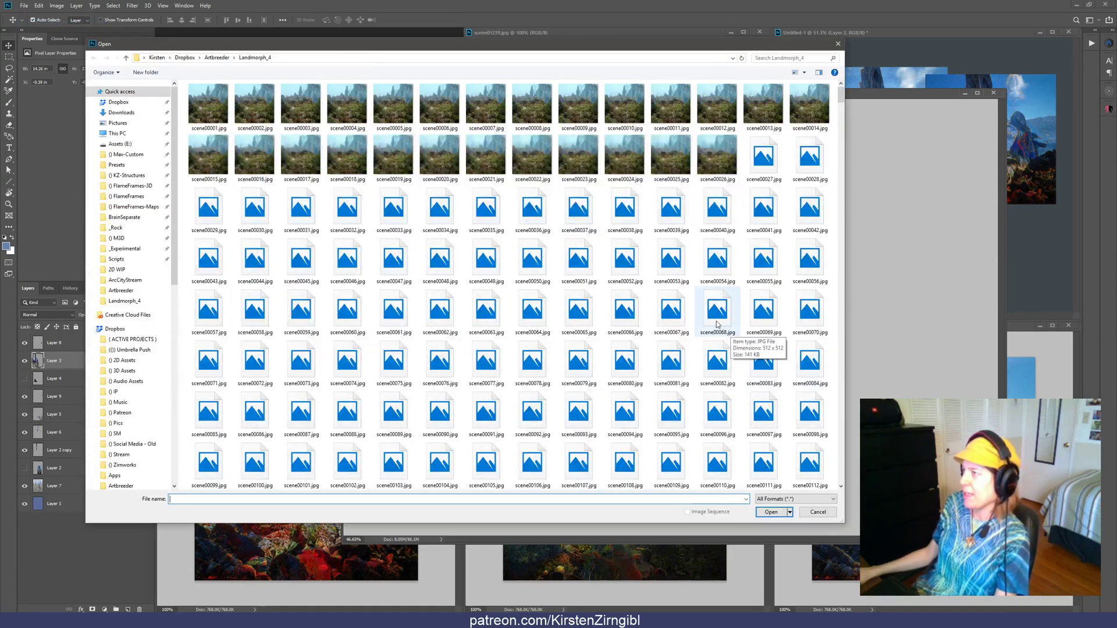
pyautogui.press('Escape')
pyautogui.scroll(-8, 765, 272)
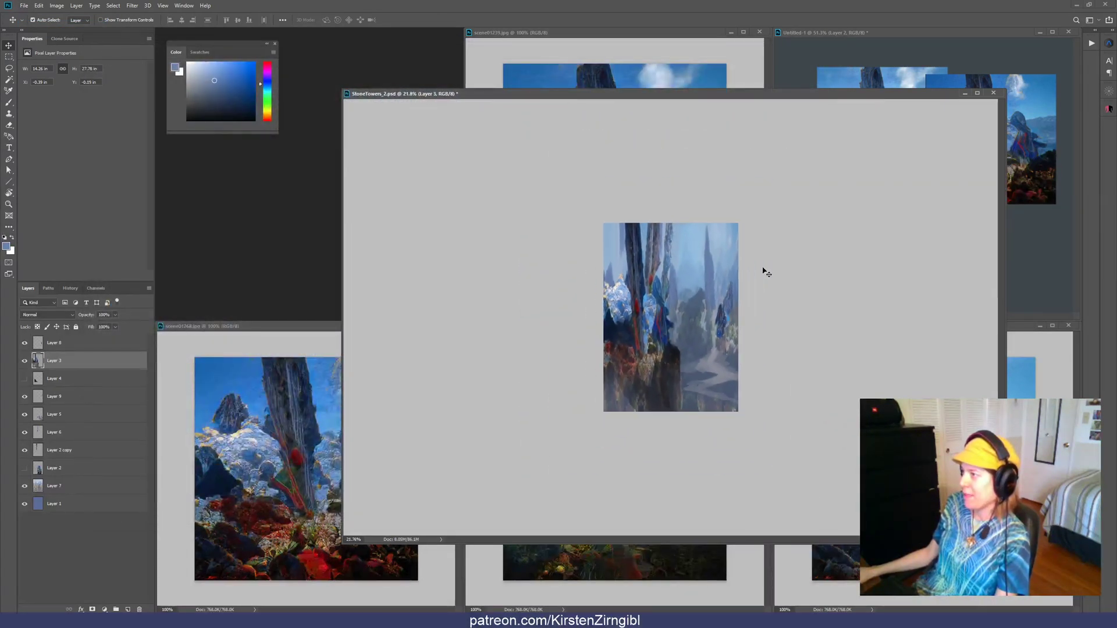
pyautogui.scroll(3, 765, 272)
pyautogui.scroll(-3, 515, 192)
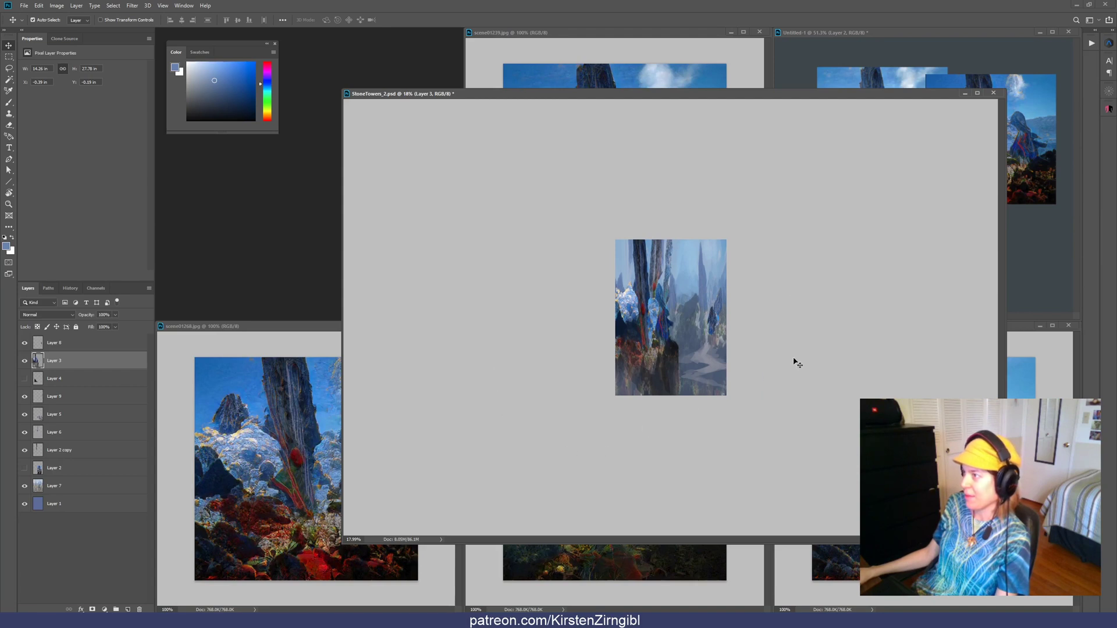
pyautogui.scroll(4, 763, 283)
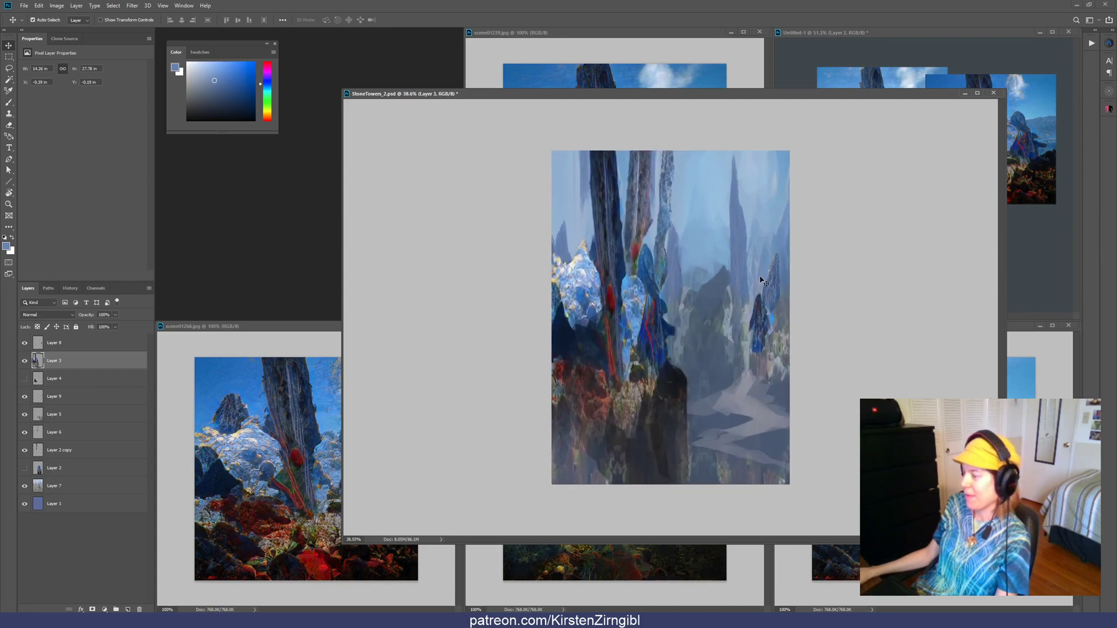
pyautogui.moveTo(804, 100); pyautogui.dragTo(635, 51)
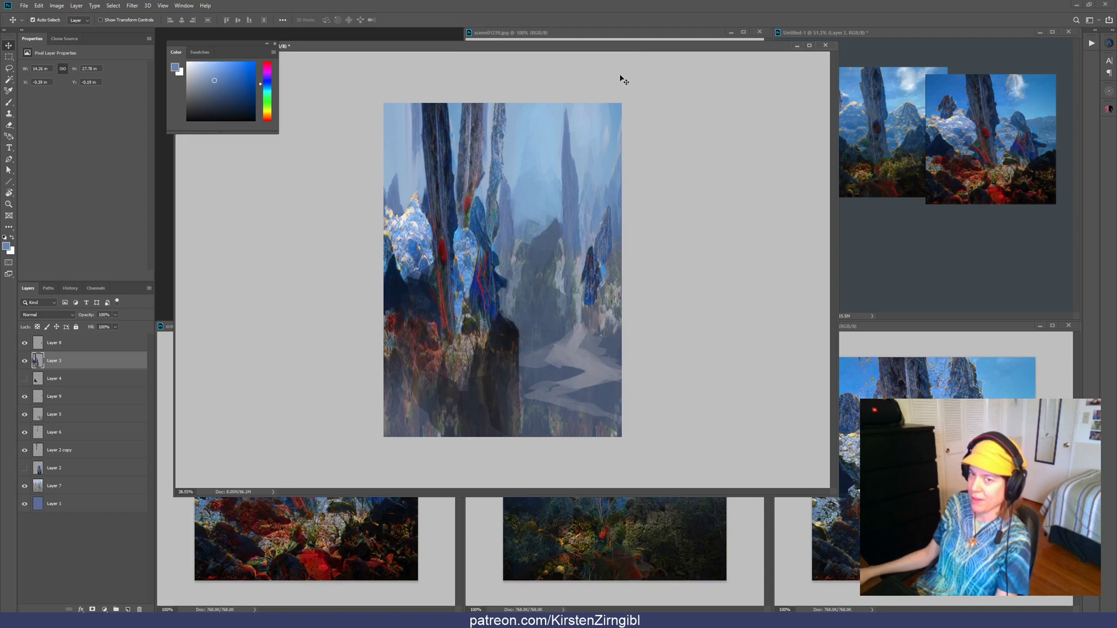
# On Layer 5, sample the valley floor's dark and pale greys and paint over the left side of the zigzag path
pyautogui.click(588, 371)
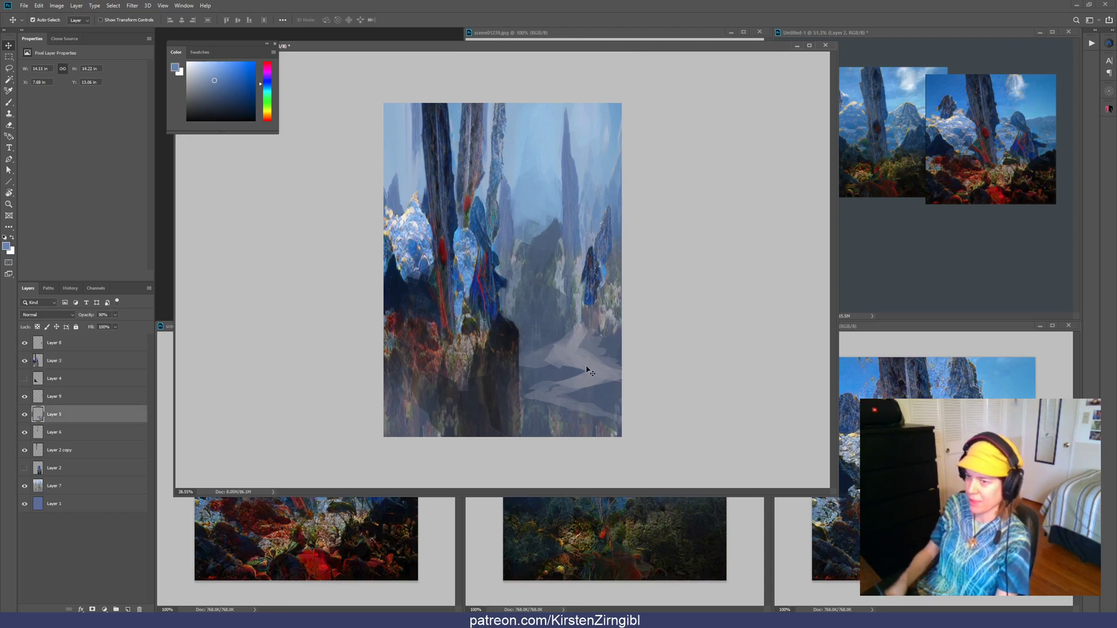
pyautogui.click(27, 415)
pyautogui.click(27, 415)
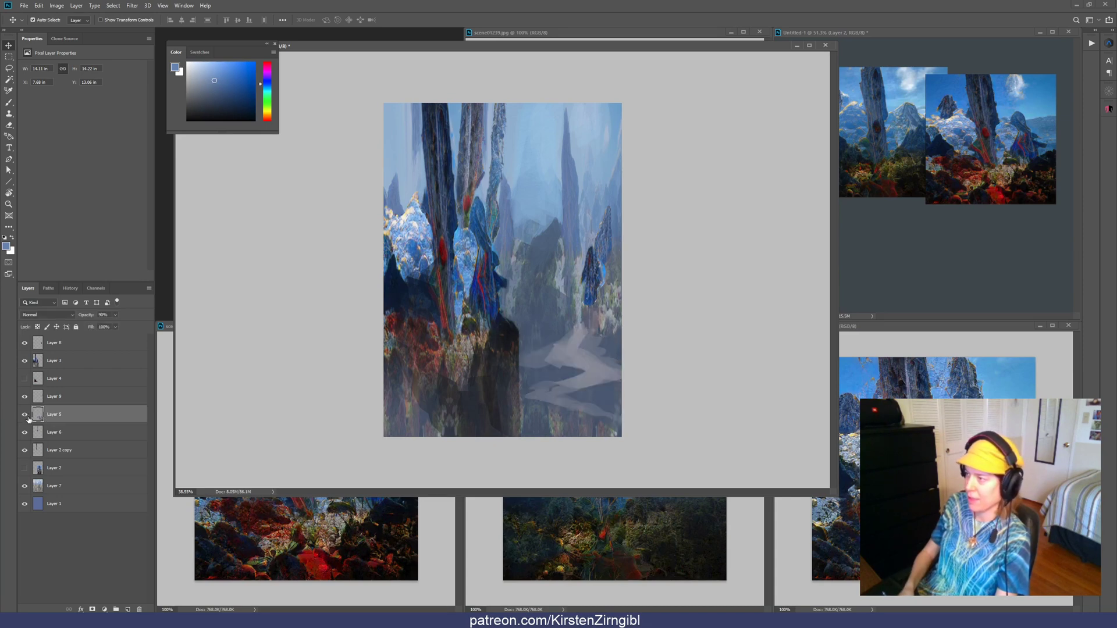
pyautogui.press('b')
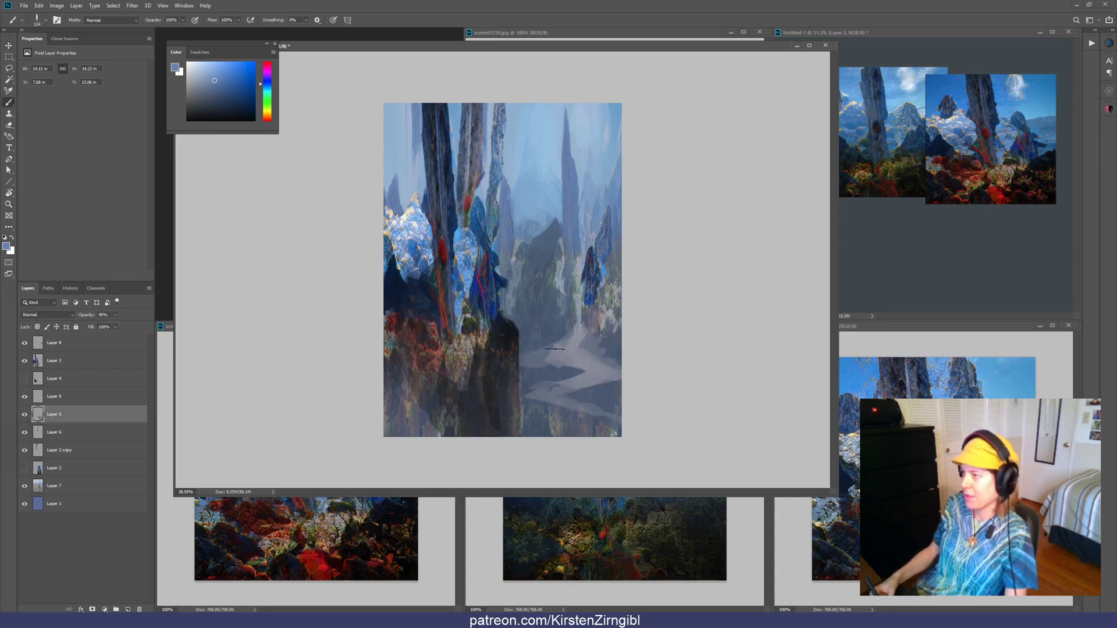
pyautogui.keyDown('alt'); pyautogui.click(555, 366); pyautogui.keyUp('alt')
pyautogui.moveTo(540, 359)
pyautogui.mouseDown()
pyautogui.moveTo(594, 366)
pyautogui.moveTo(544, 367)
pyautogui.moveTo(557, 345)
pyautogui.mouseUp()
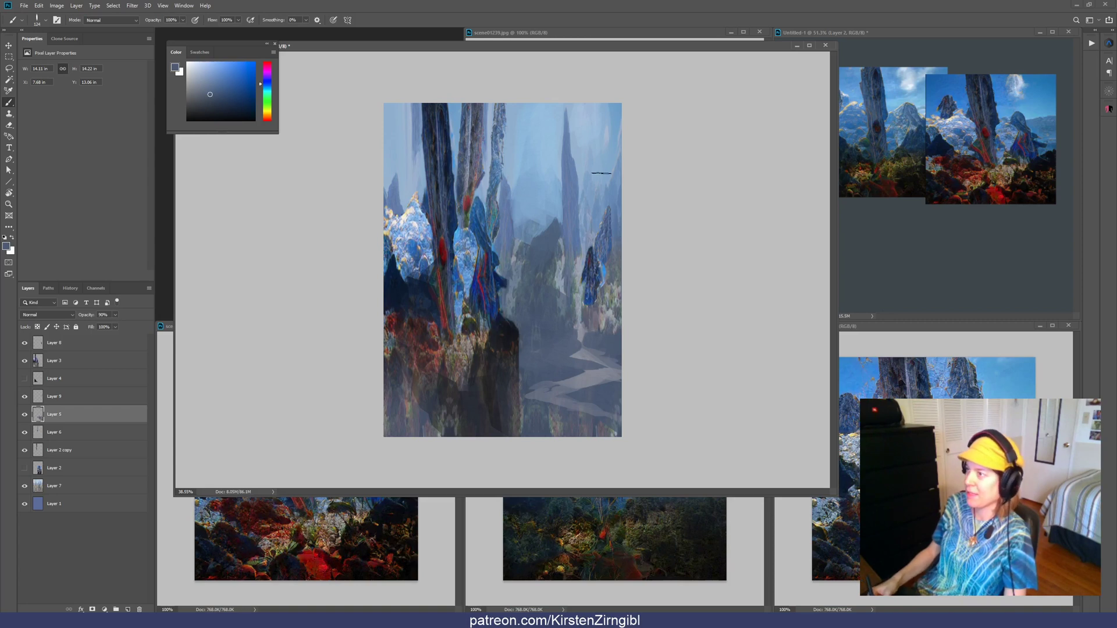
pyautogui.keyDown('alt'); pyautogui.click(588, 355); pyautogui.keyUp('alt')
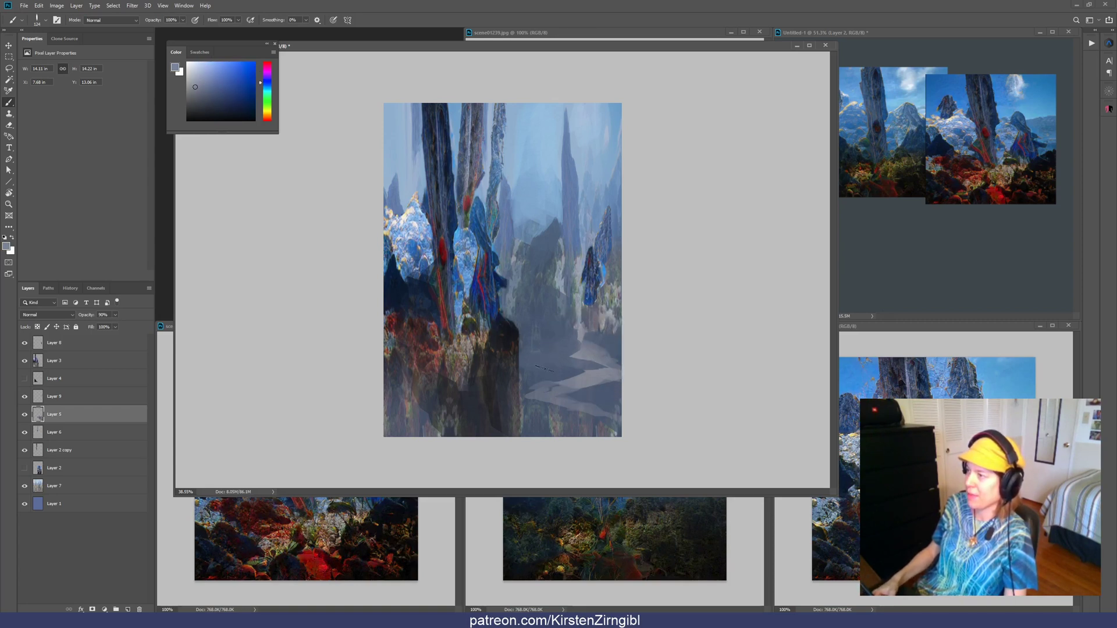
pyautogui.keyDown('alt'); pyautogui.click(550, 371); pyautogui.keyUp('alt')
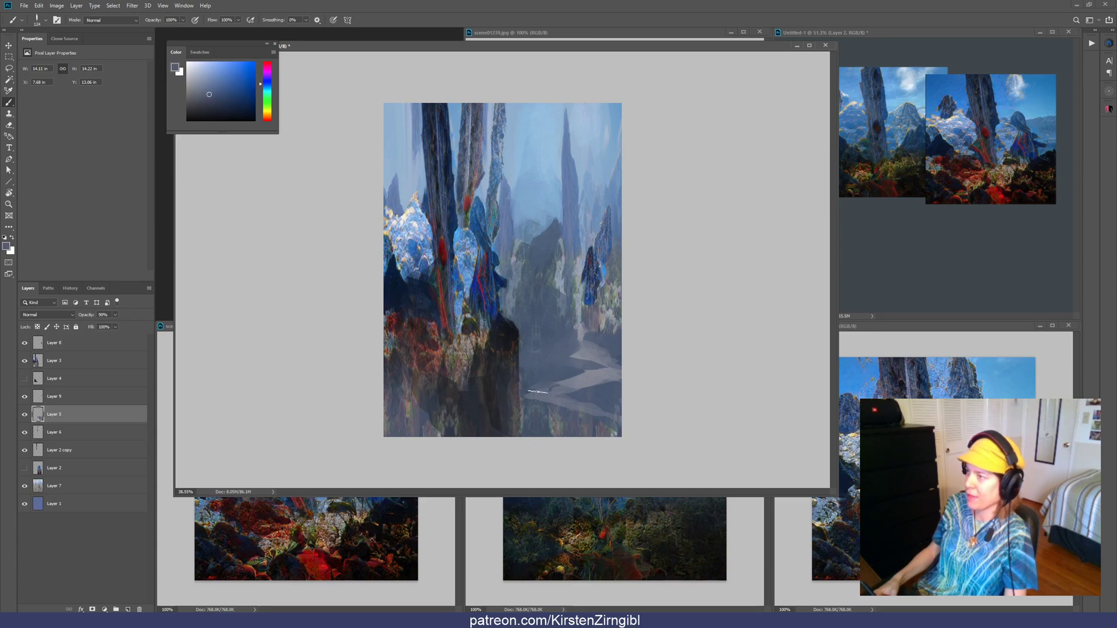